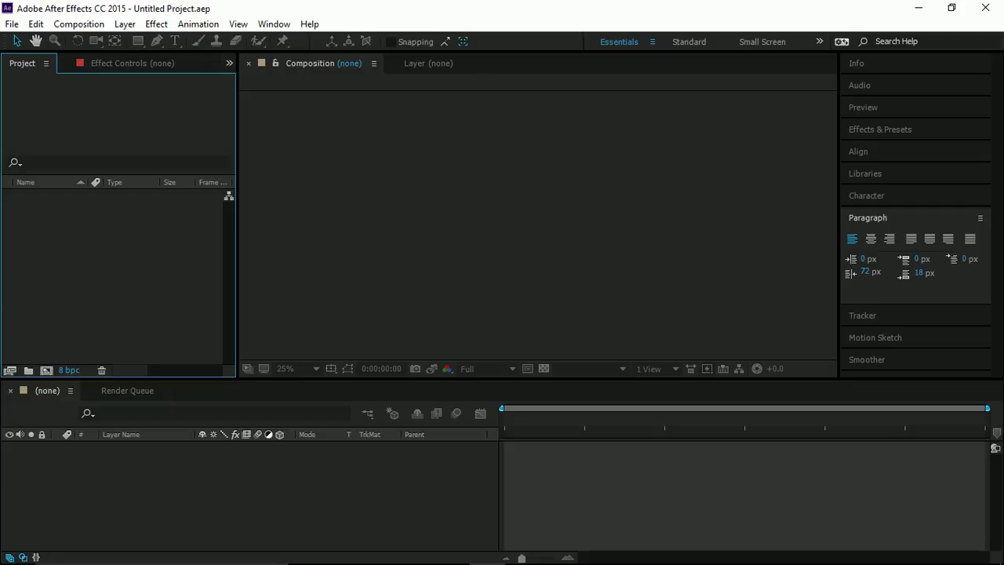
- Switch to the media player to watch the finished logo type animation, and return to the empty After Effects project
key("alt+Tab")
key("alt+Tab")
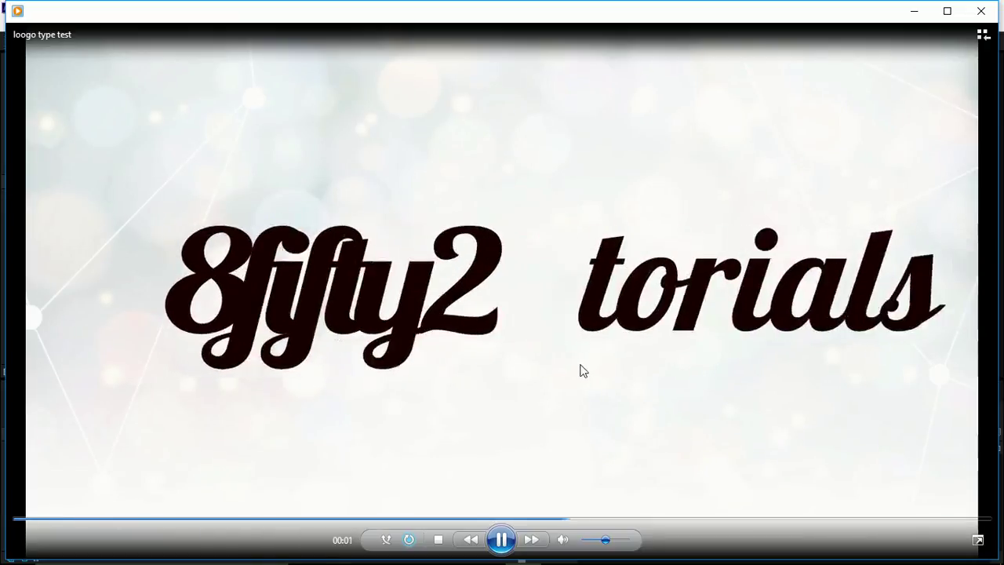
key("alt+Tab")
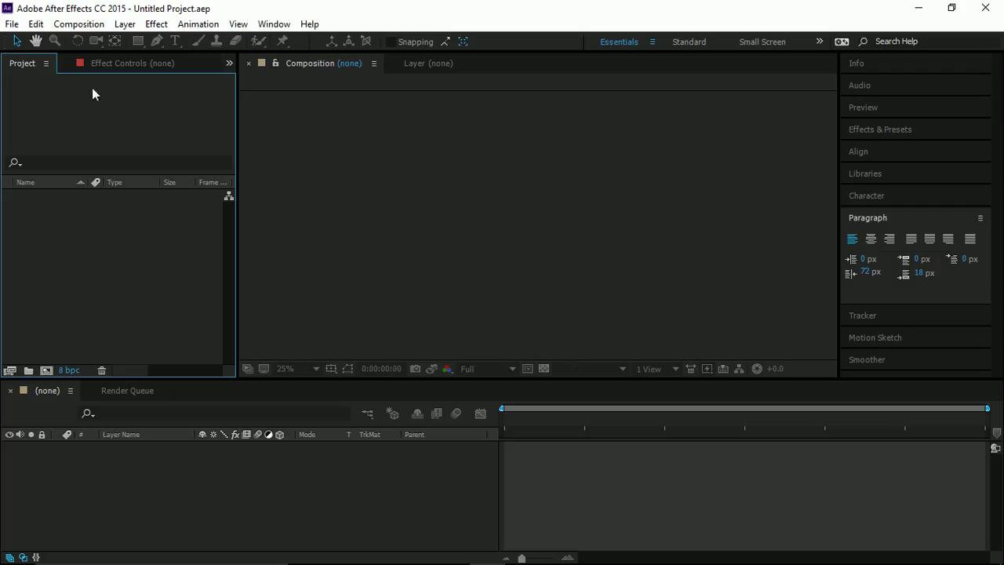
- Start a new composition at 1920 x 1080 px with a frame rate of 60 frames per second
left_click(83, 26)
left_click(79, 39)
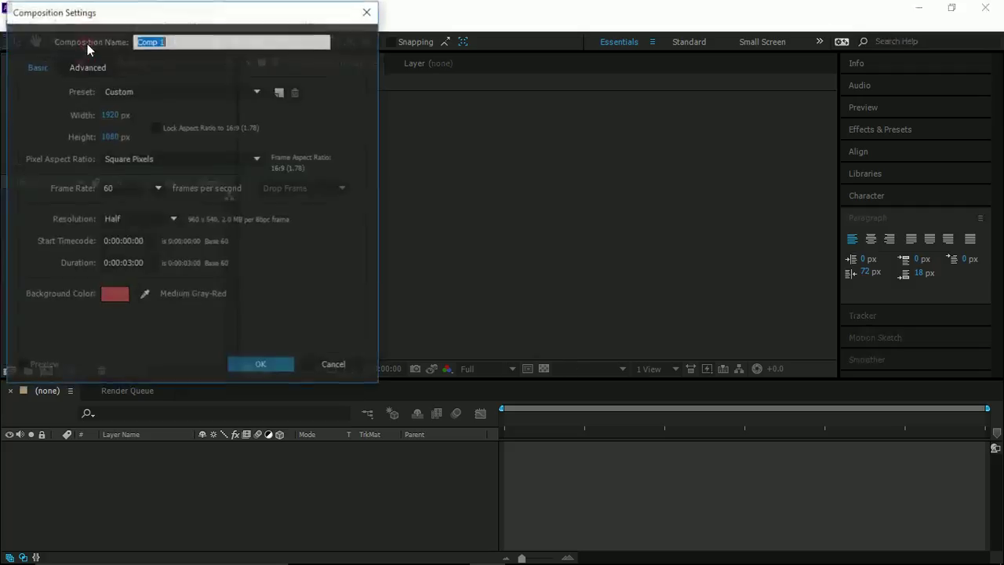
left_click(110, 116)
left_click(178, 114)
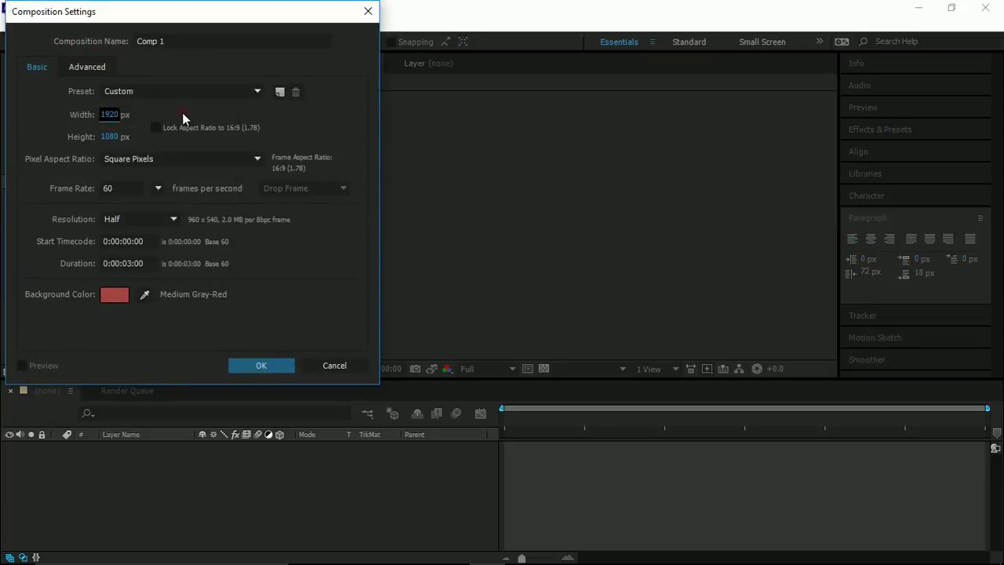
left_click(157, 189)
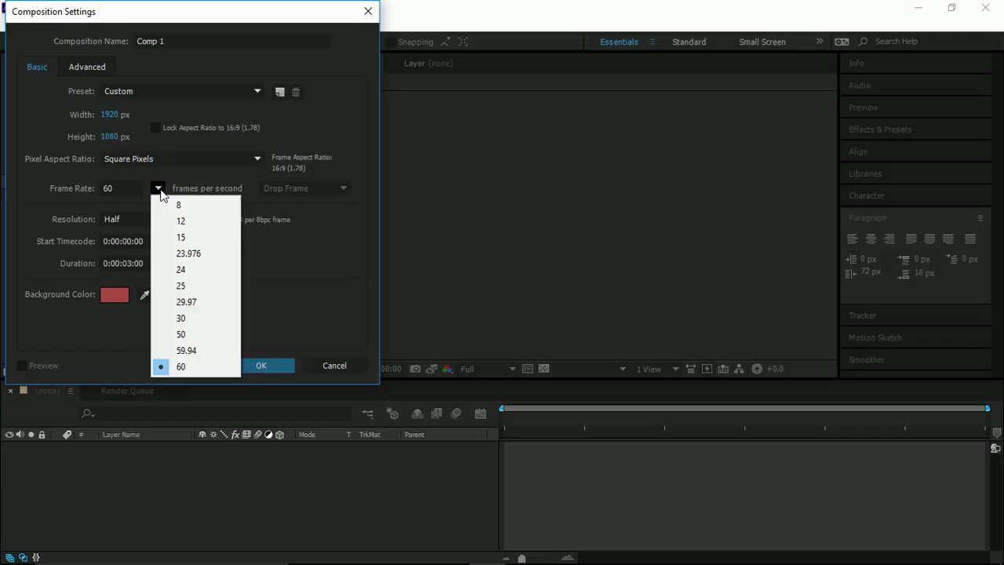
left_click(182, 367)
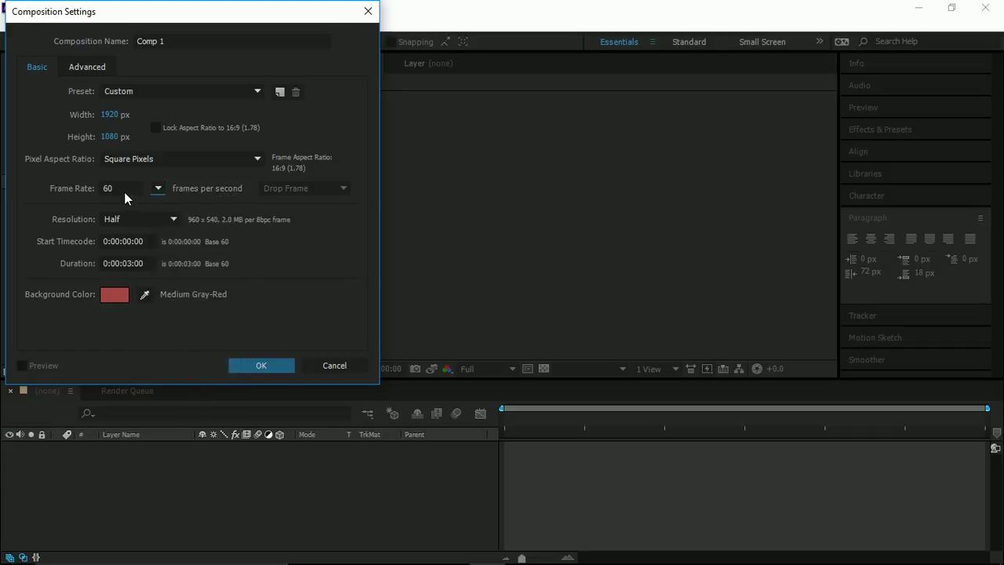
- Set the composition's background colour to pale blue B0C8E0 and create it with a duration of 0:00:03:00
left_click(114, 295)
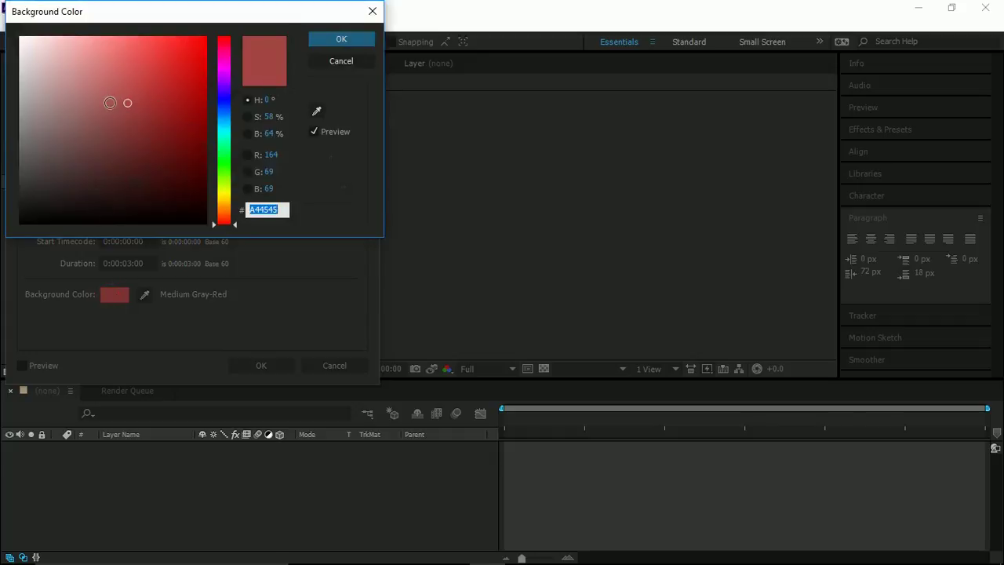
mouse_move(110, 103)
left_mouse_down()
mouse_move(38, 58)
mouse_move(34, 45)
mouse_move(45, 47)
left_mouse_up()
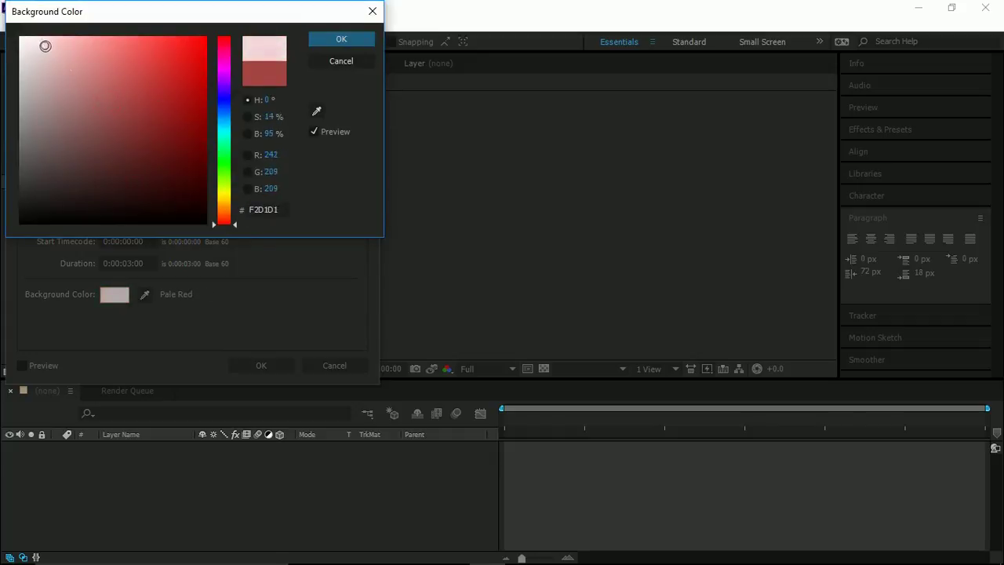
left_click(226, 115)
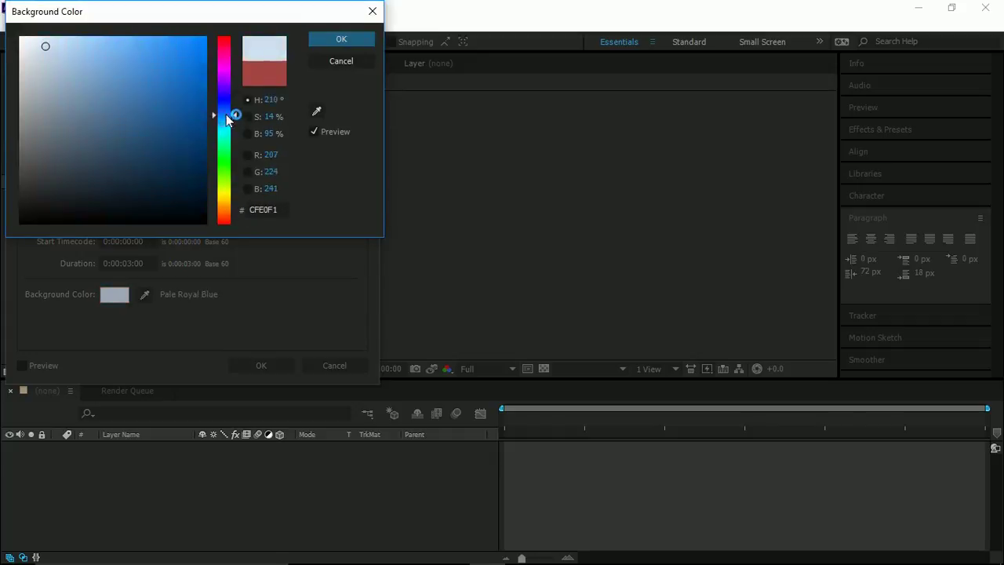
left_click_drag(60, 72, 59, 59)
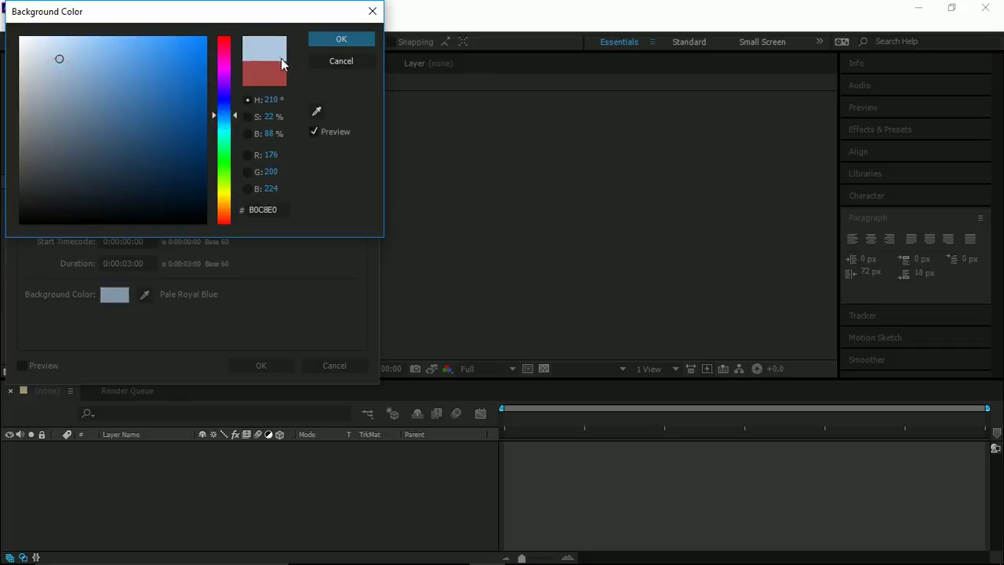
left_click(320, 40)
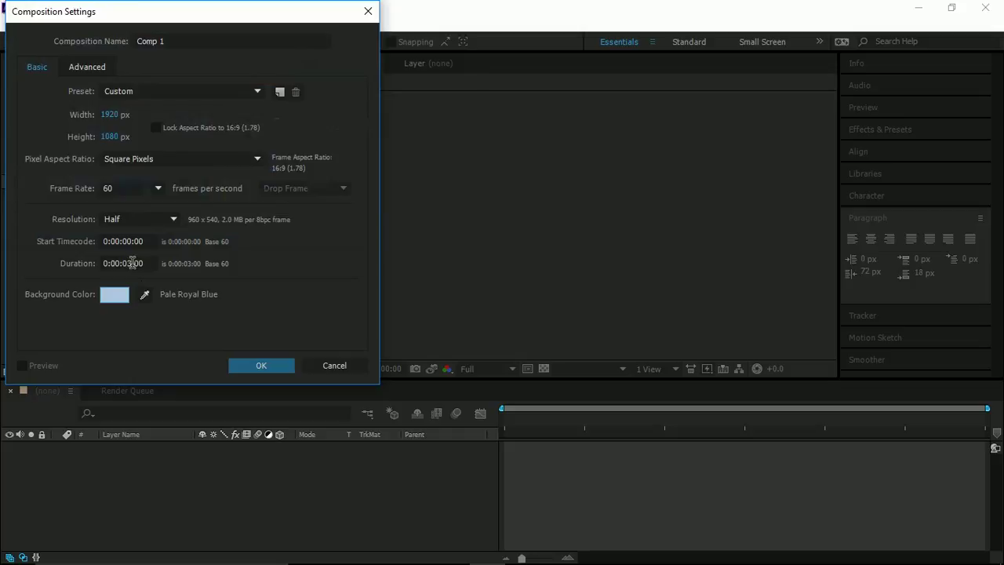
left_click(131, 263)
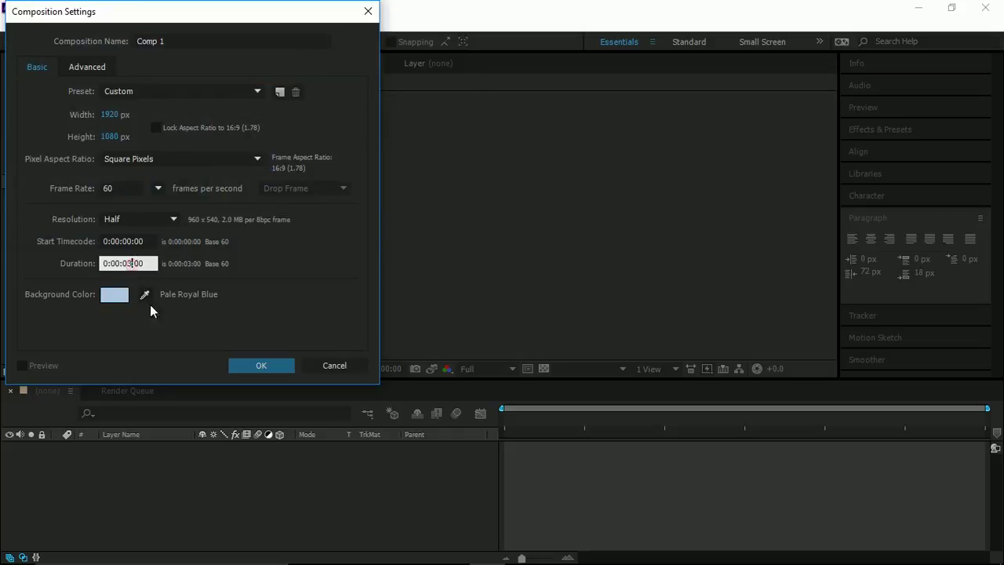
left_click(259, 367)
- Add a pale blue solid layer of 1920 x 1080 px to the composition as a backdrop
scroll(530, 337, "down", 4)
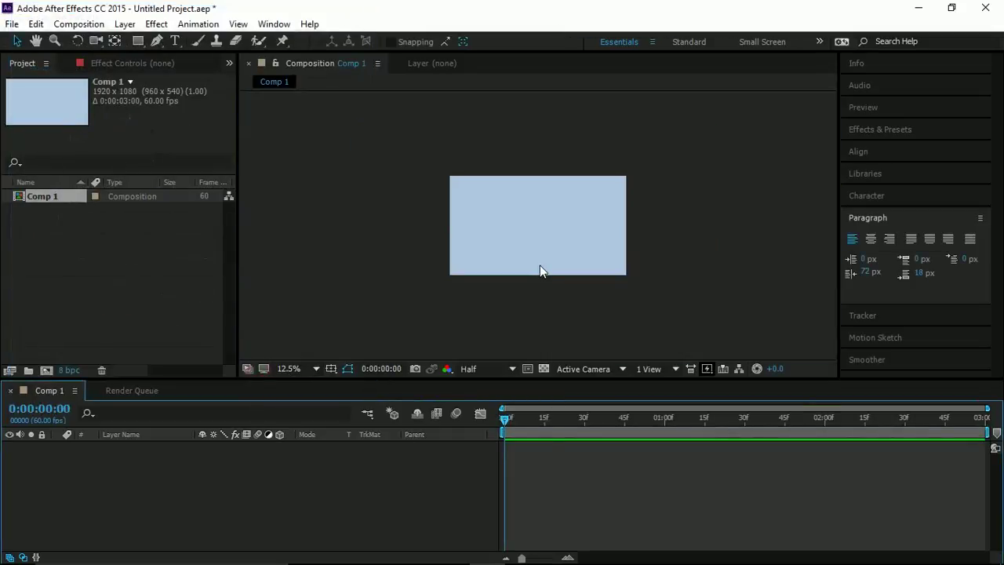
scroll(539, 272, "up", 2)
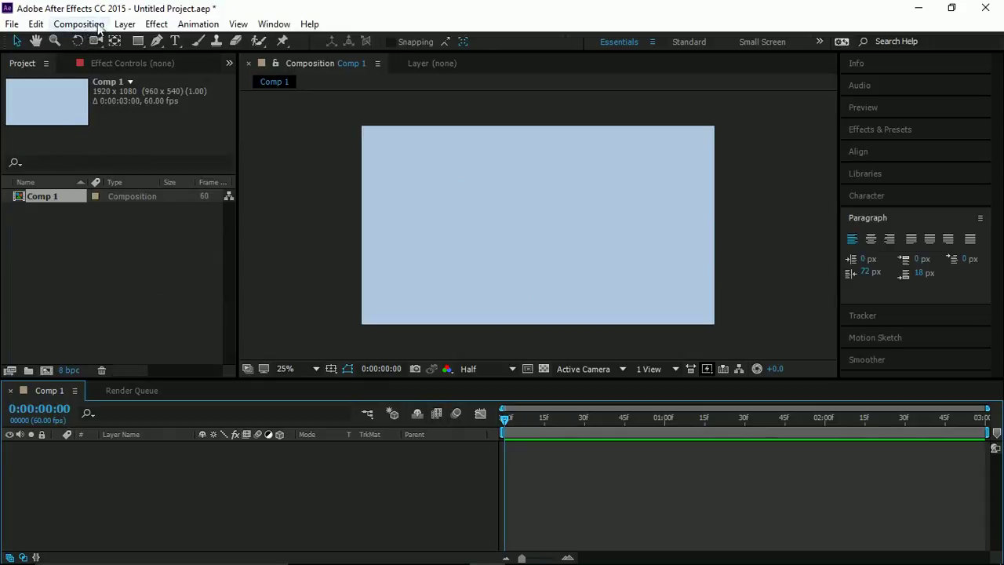
left_click(124, 23)
mouse_move(174, 24)
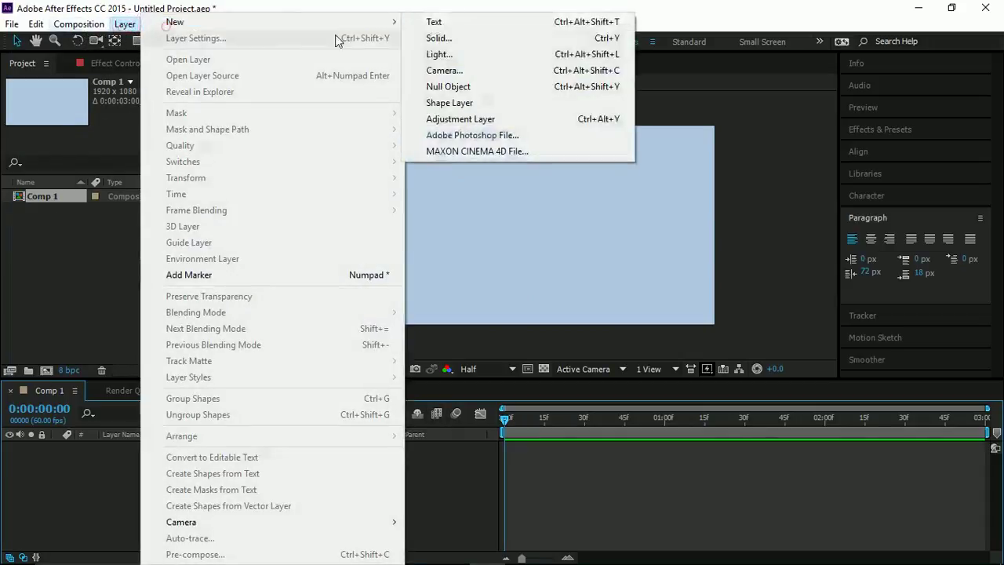
left_click(423, 39)
left_click(192, 257)
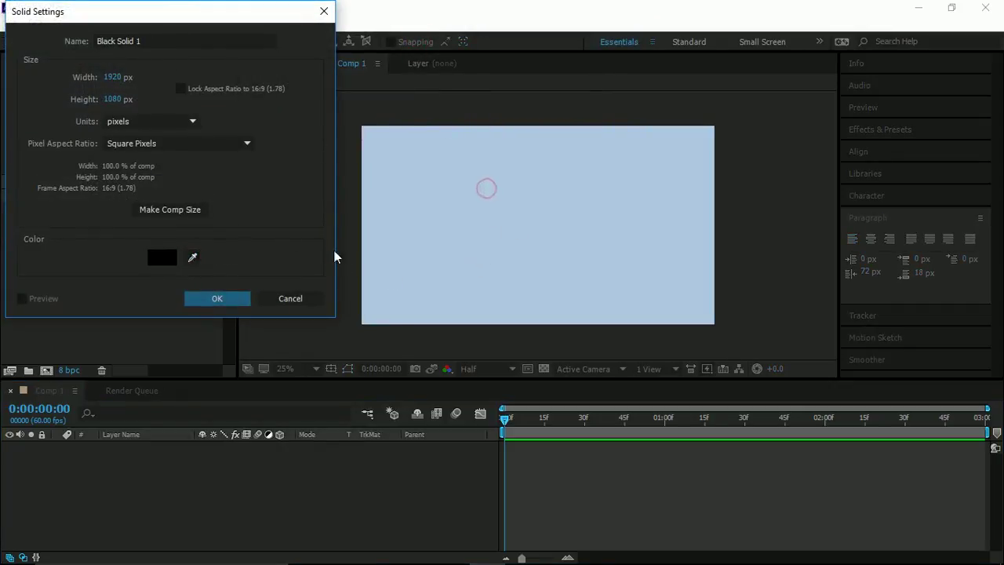
left_click(164, 257)
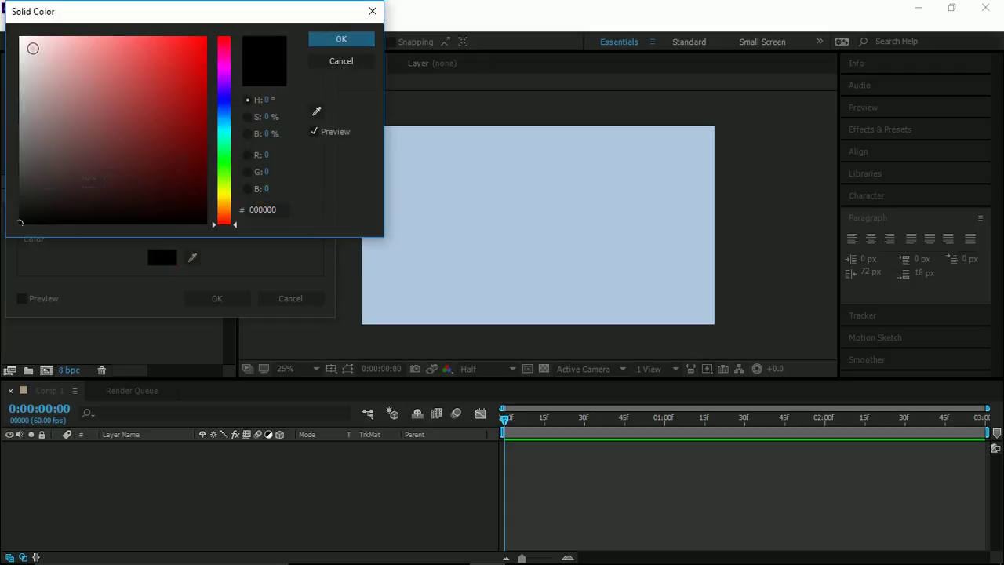
left_click(32, 48)
left_click(226, 123)
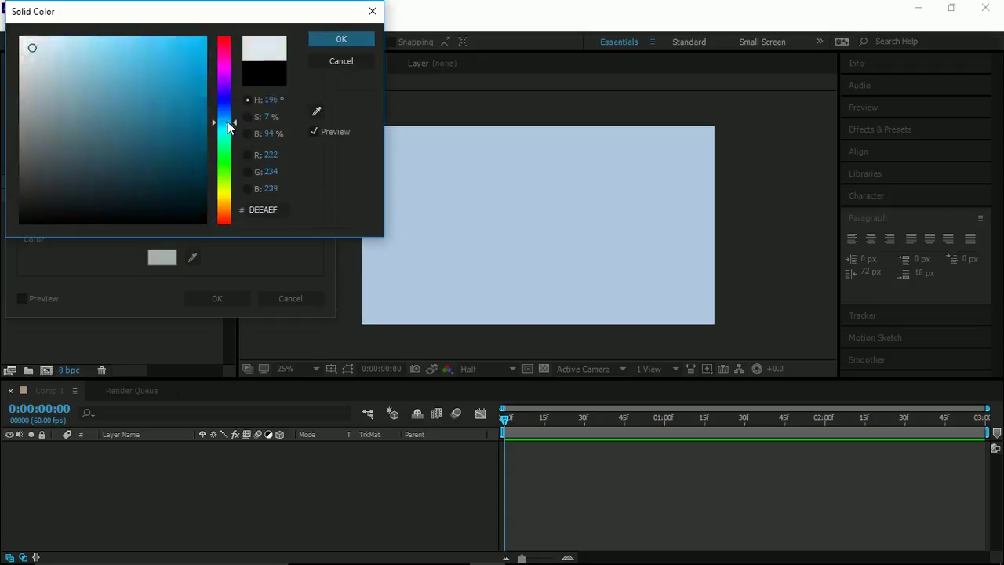
left_click(52, 61)
left_click(338, 39)
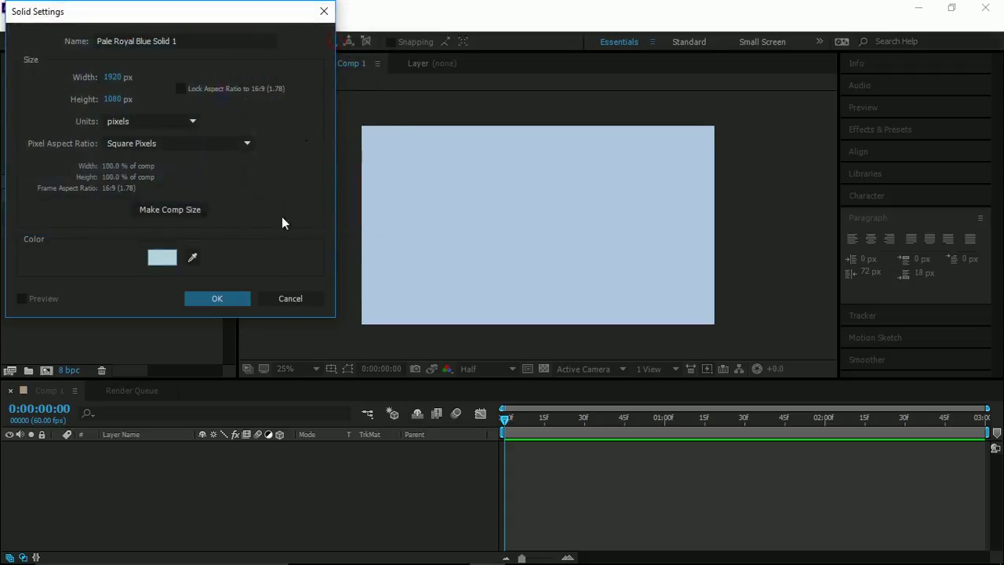
left_click(214, 302)
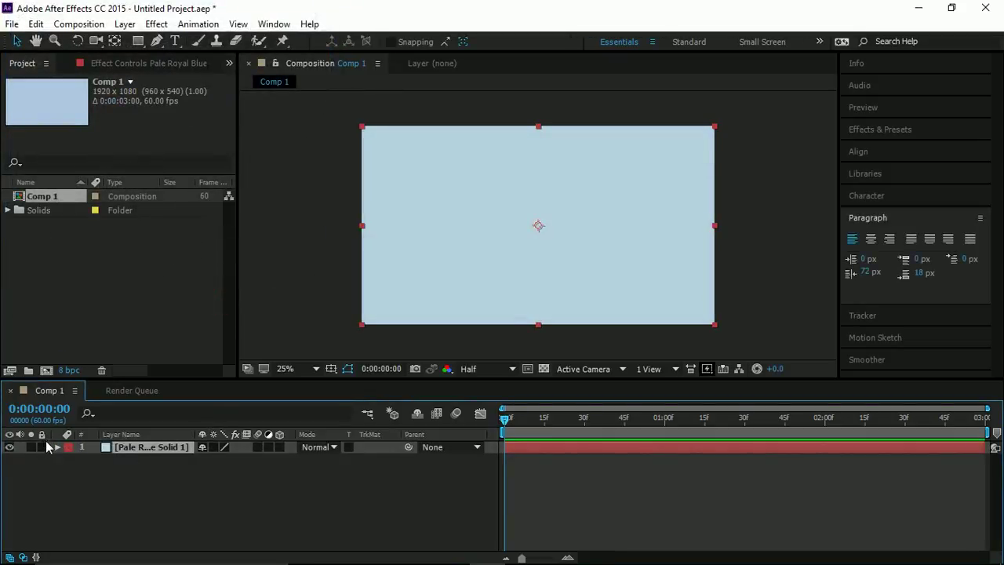
- Lock the pale blue solid layer and test the lock by trying to select and move it in the composition
left_click(41, 446)
left_click(418, 276)
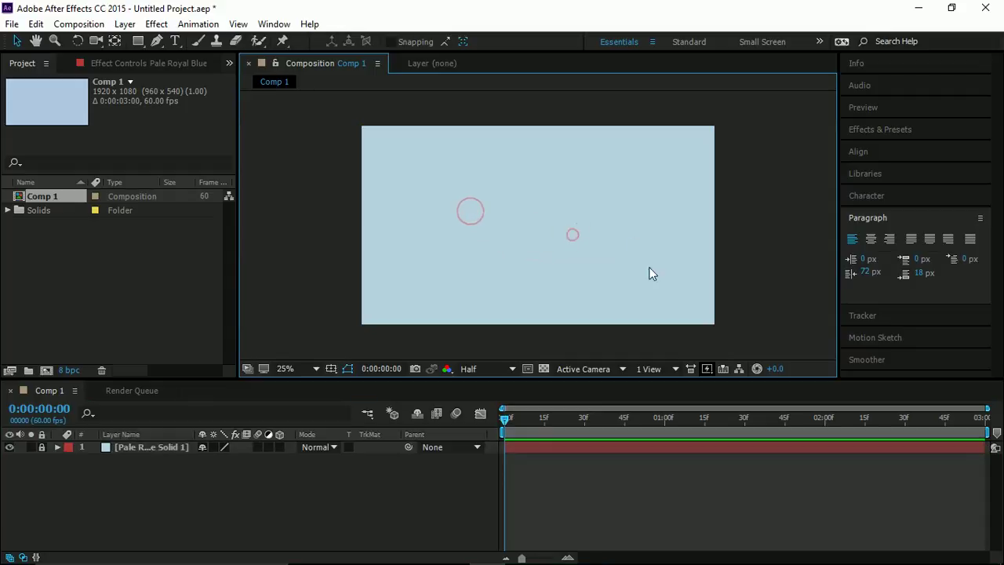
left_click_drag(602, 246, 463, 196)
left_click(228, 474)
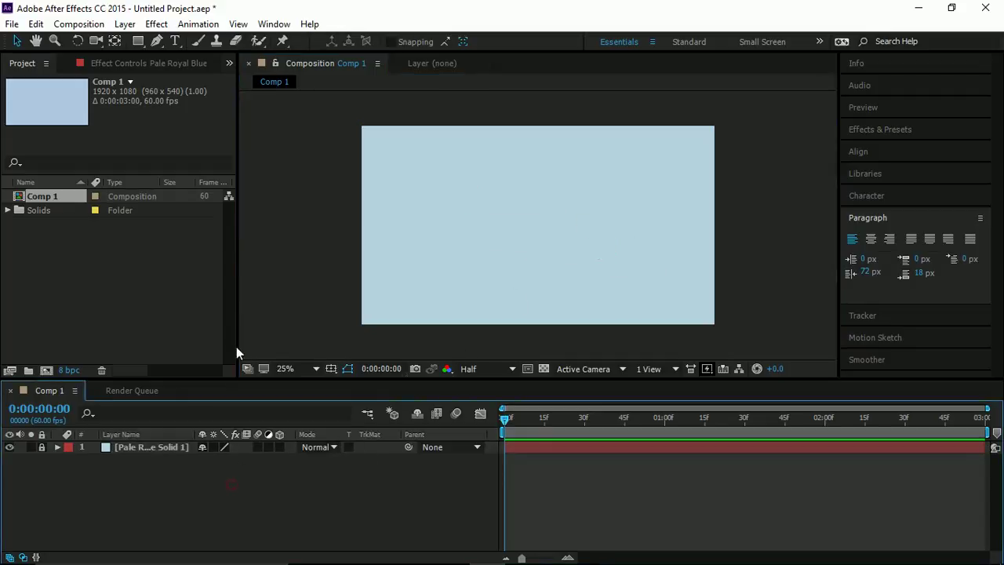
- Add a text layer reading "8fifty2" on the left half of the composition
left_click(175, 40)
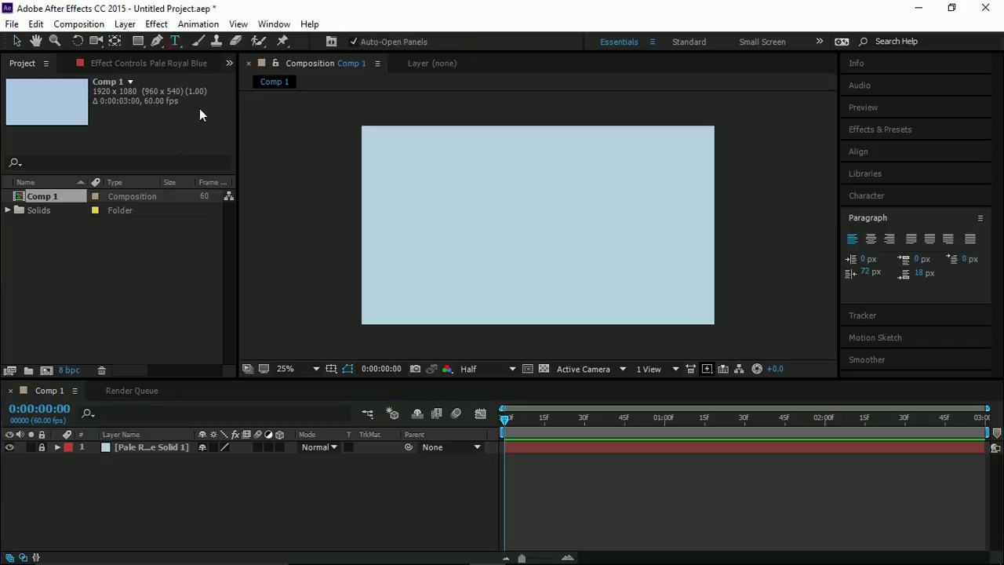
left_click(425, 245)
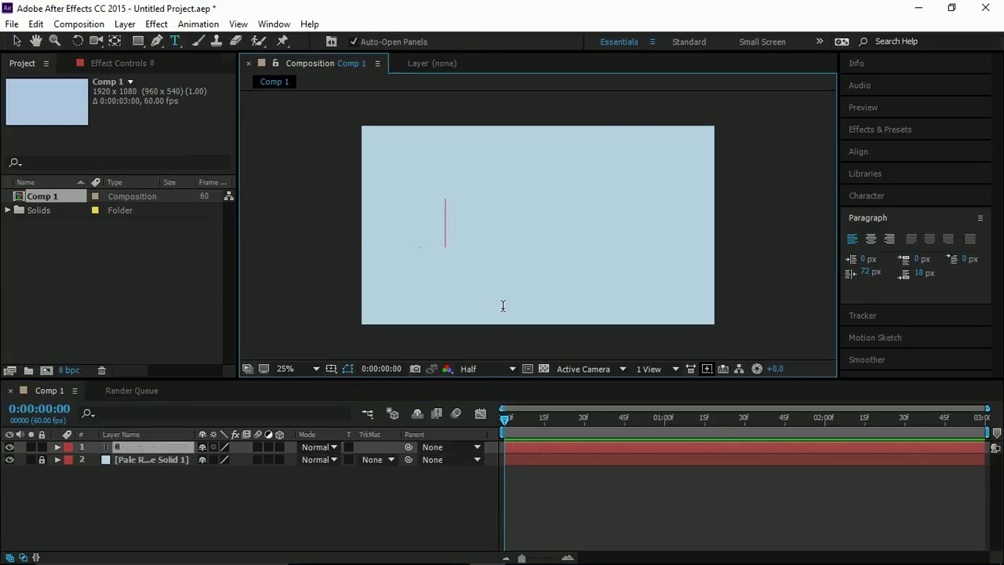
type("8fifty")
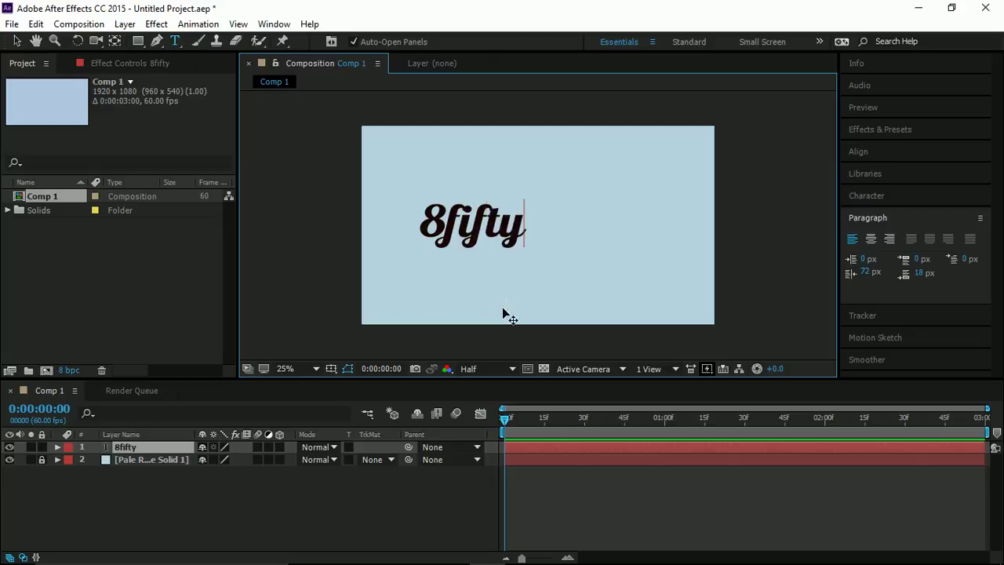
type("2")
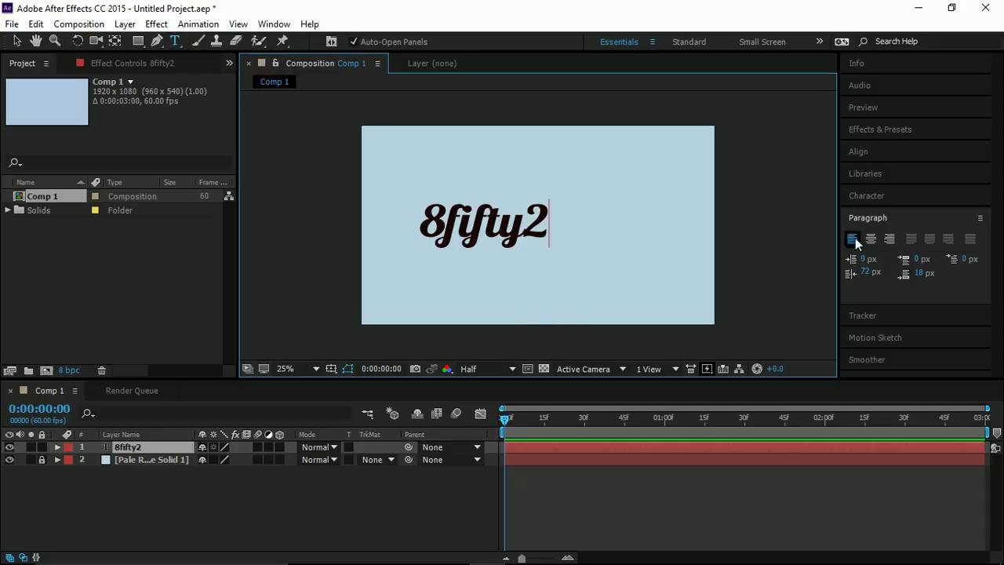
- Set the font size of the whole "8fifty2" text to 261 px
left_click(867, 196)
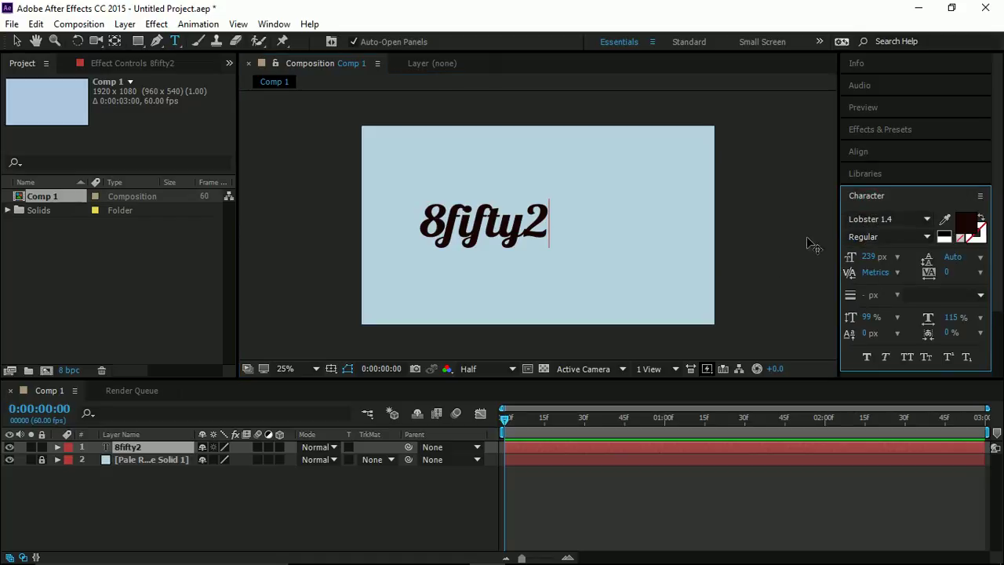
left_click(869, 256)
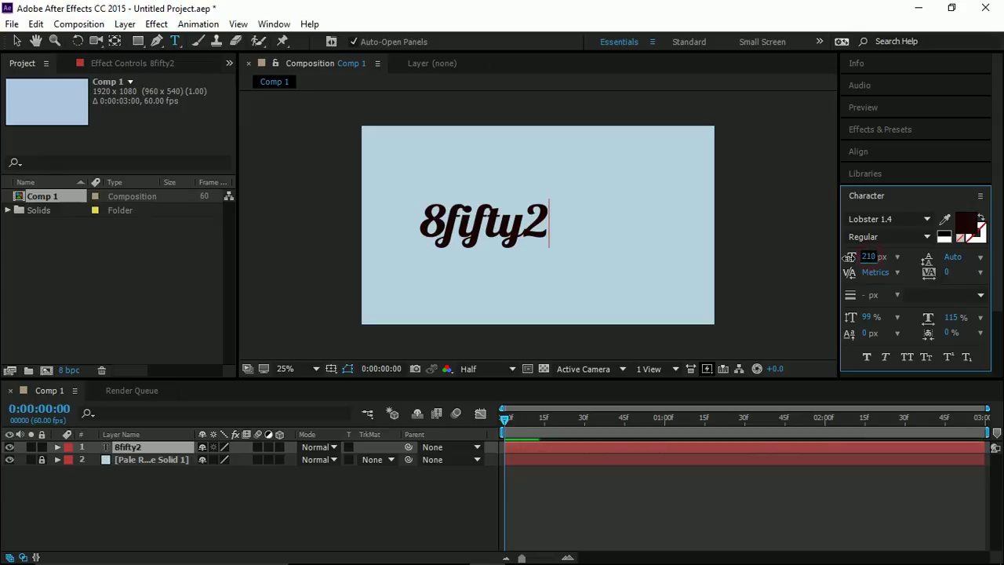
double_click(516, 220)
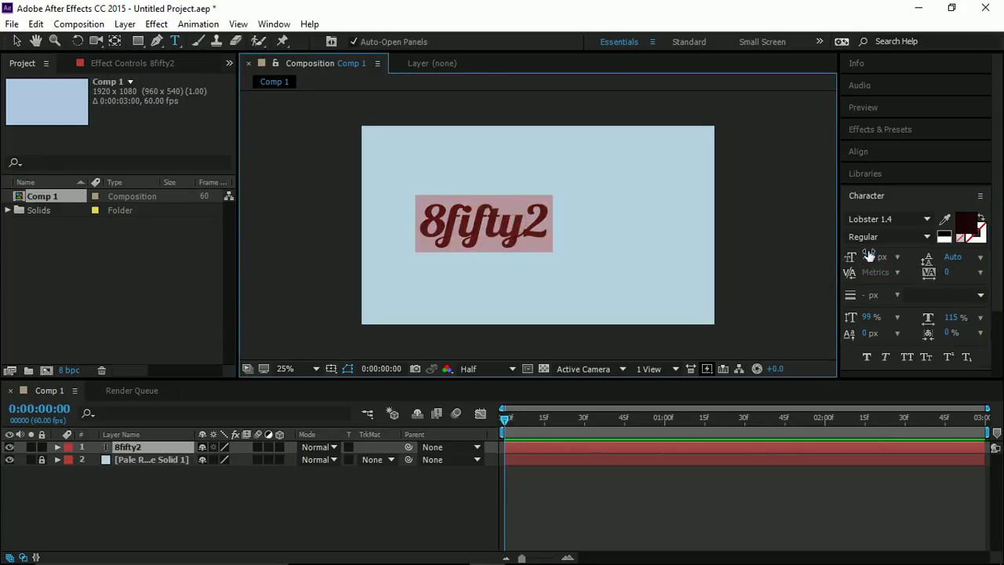
mouse_move(869, 256)
left_mouse_down()
mouse_move(903, 258)
mouse_move(889, 258)
left_mouse_up()
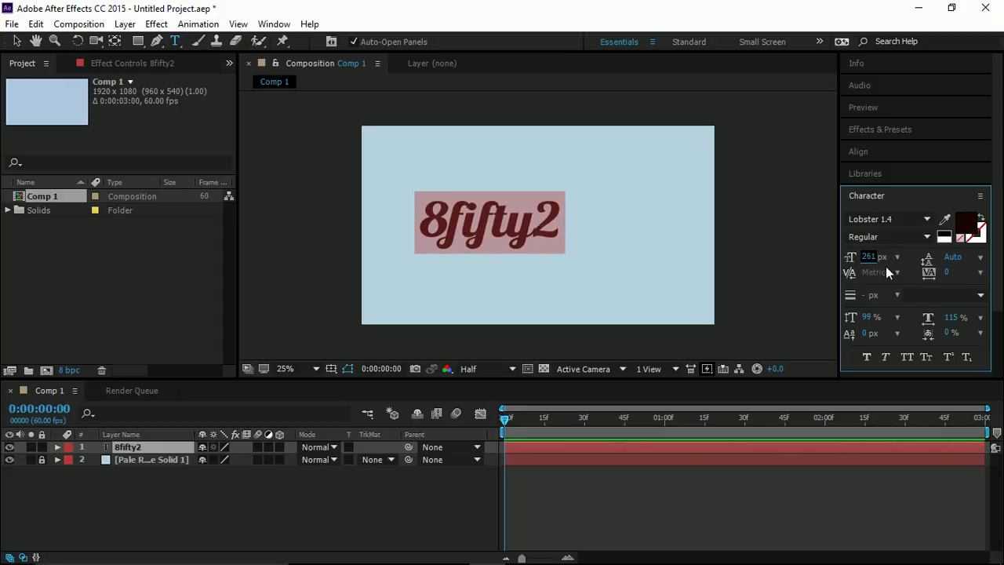
left_click(377, 490)
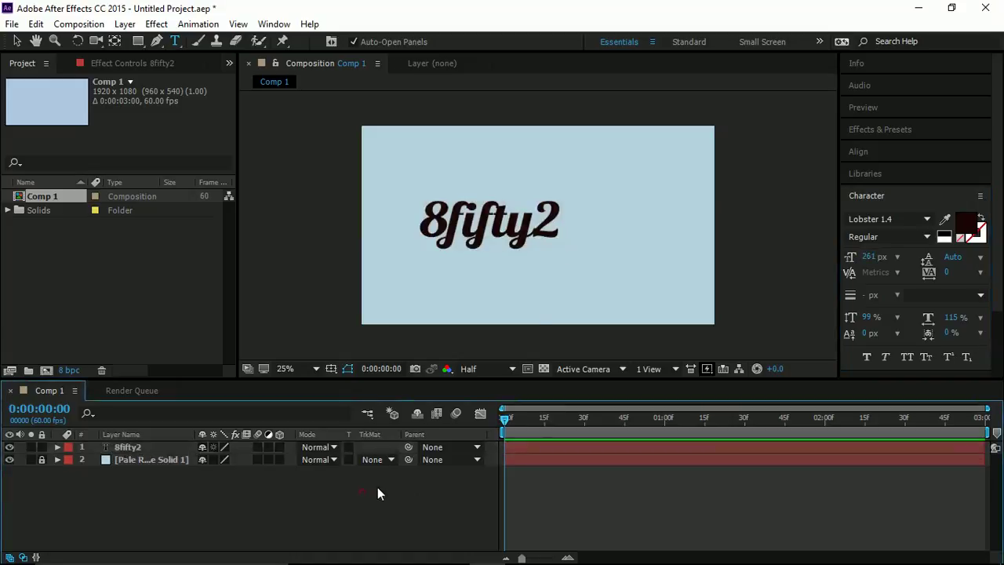
- Add a second text layer reading "torials" and move it up roughly level with the "8fifty2" text
left_click(555, 285)
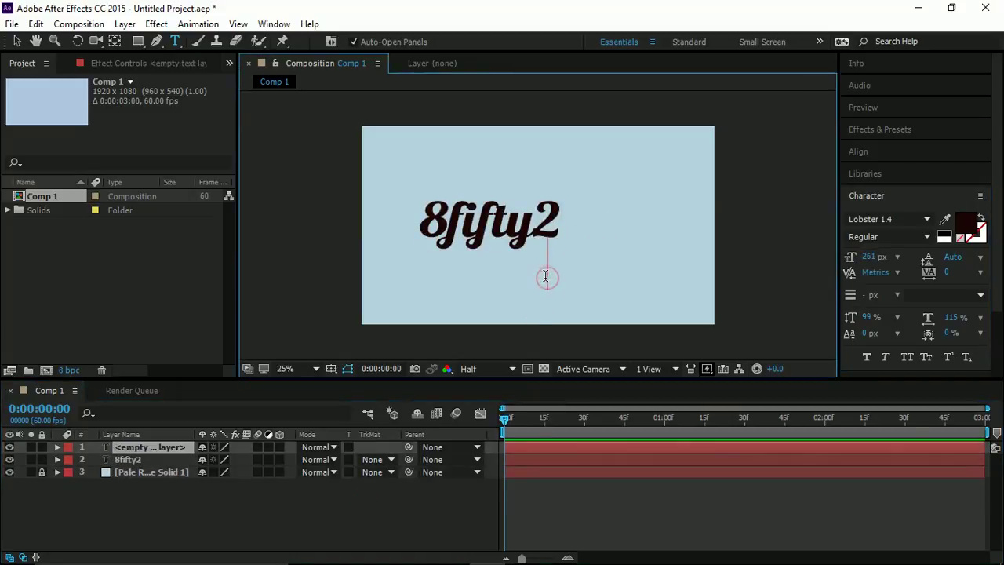
type("toril")
key("BackSpace")
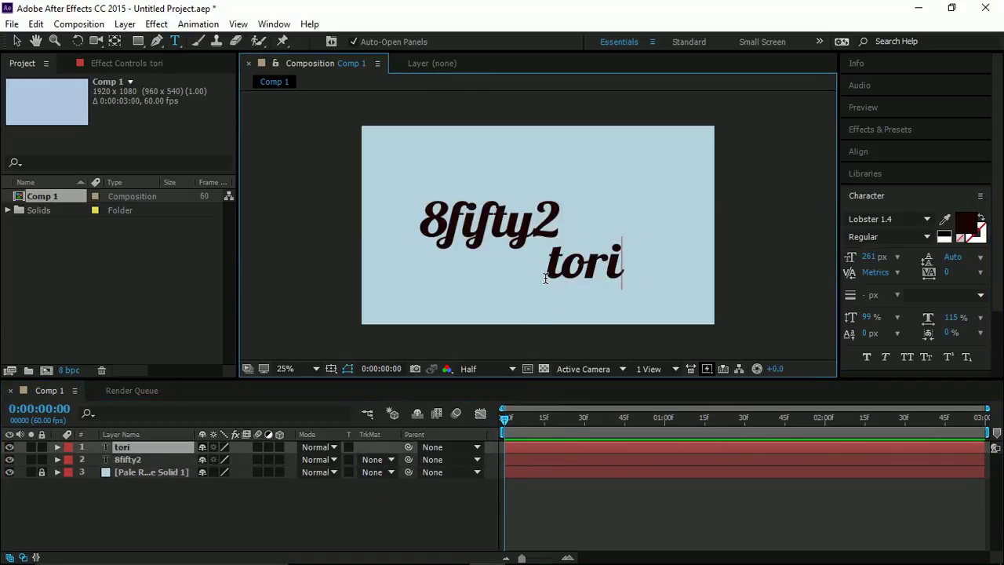
type("als")
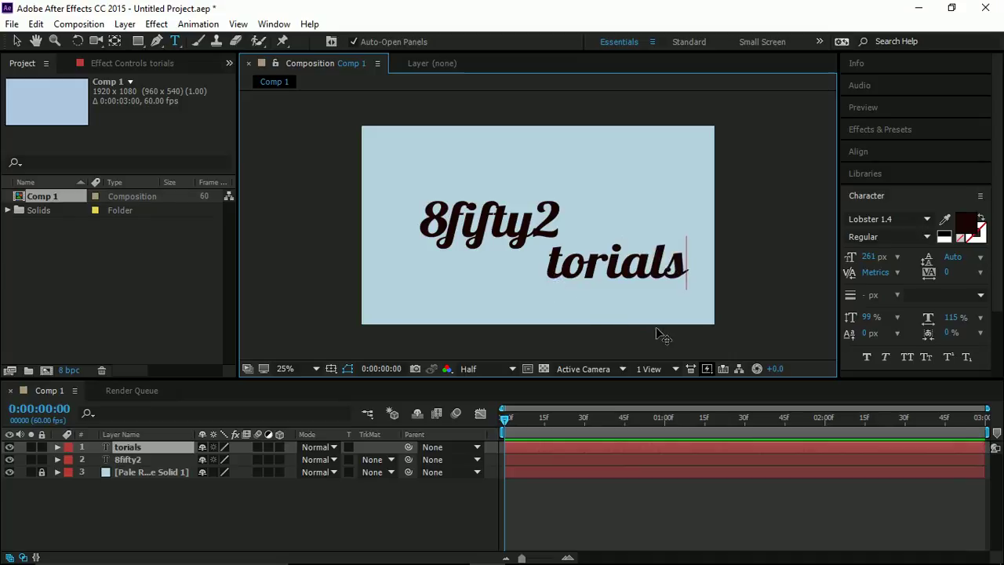
key("Escape")
left_click_drag(674, 313, 642, 299)
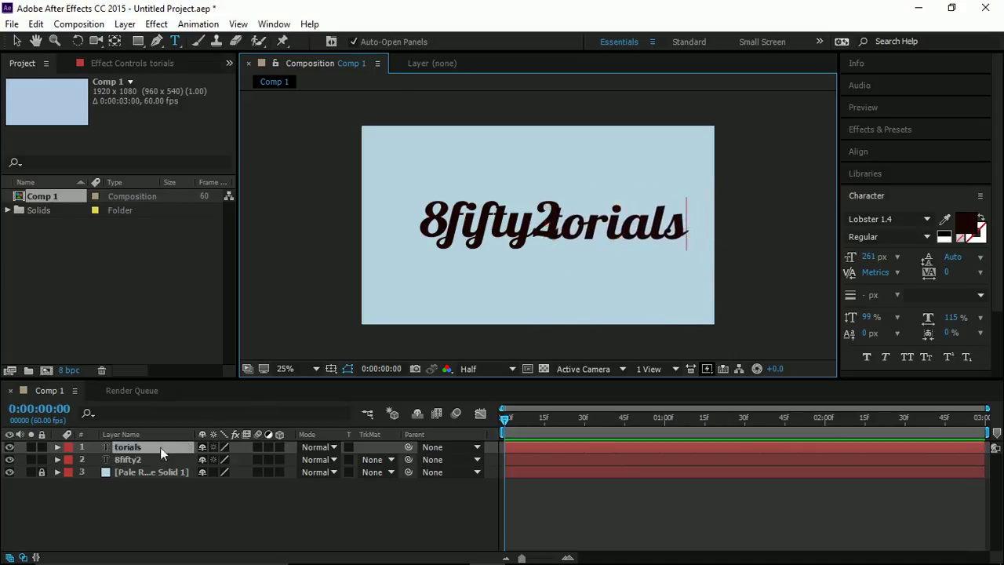
- Move the "8fifty2" text slightly left and down so it joins "torials" on a shared baseline
left_click(125, 459)
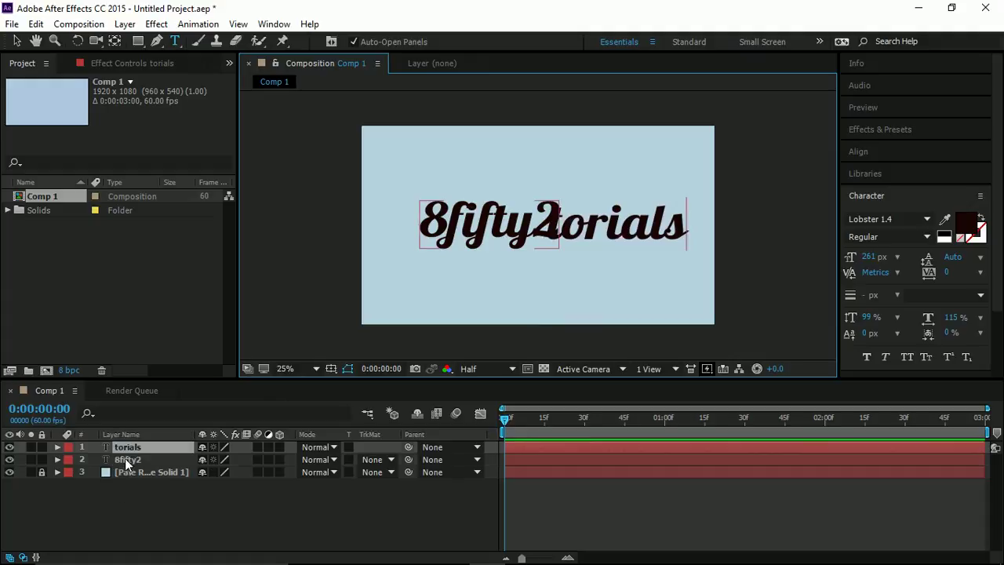
key("v")
left_click(462, 277)
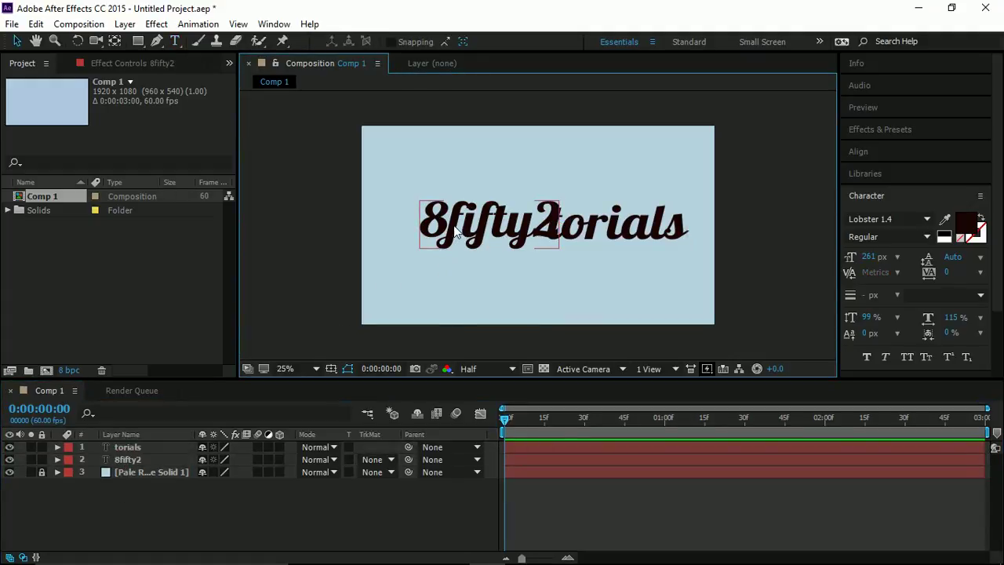
left_click_drag(454, 226, 434, 233)
key("period")
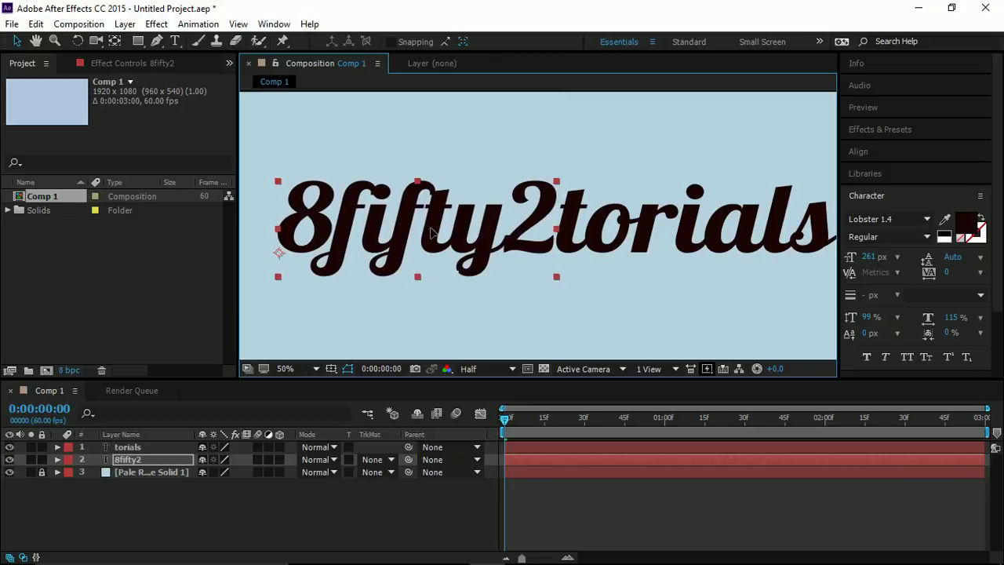
key("comma")
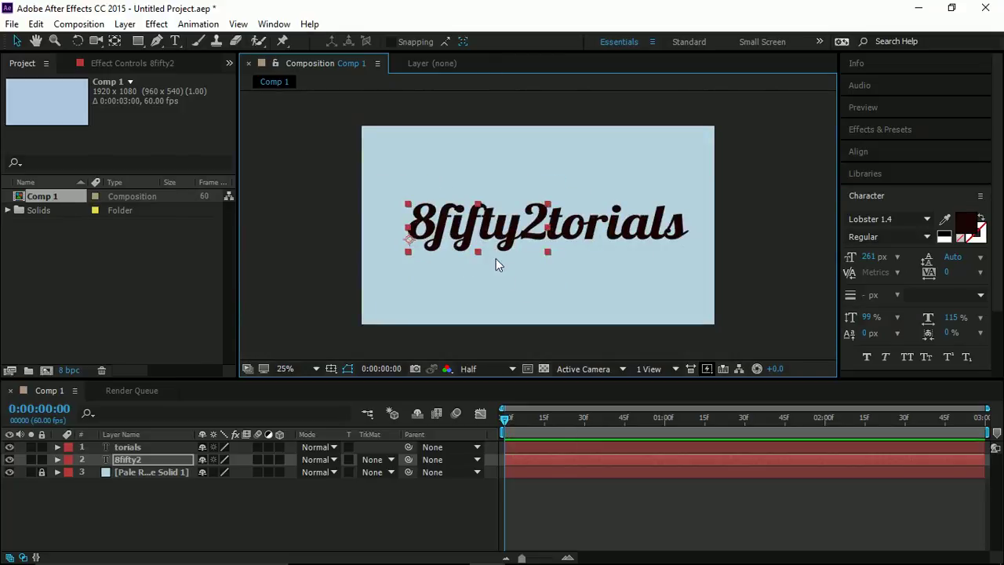
- Select both text layers and shift them slightly left together to centre the logo in the frame
left_click(164, 447, "shift")
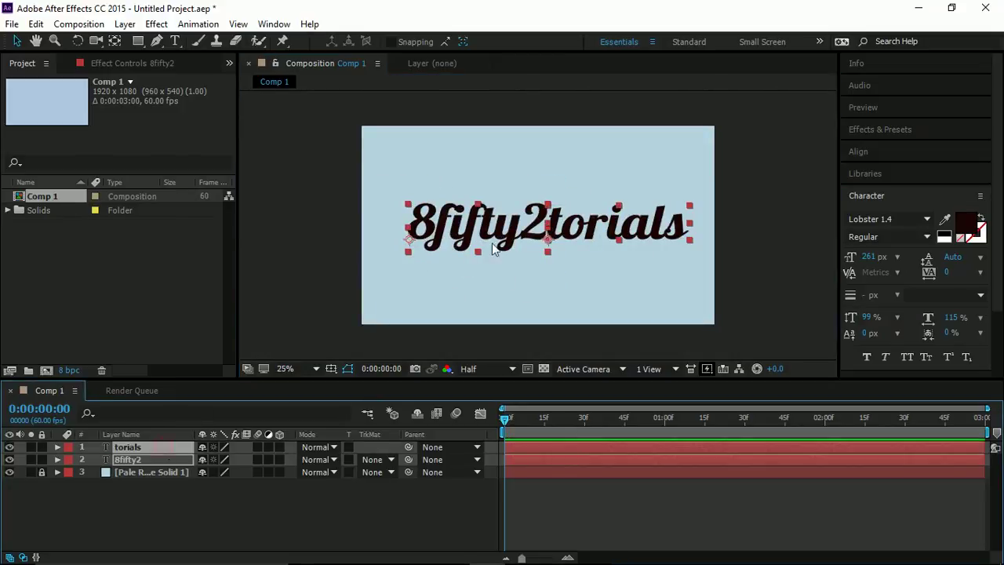
left_click_drag(482, 247, 474, 246)
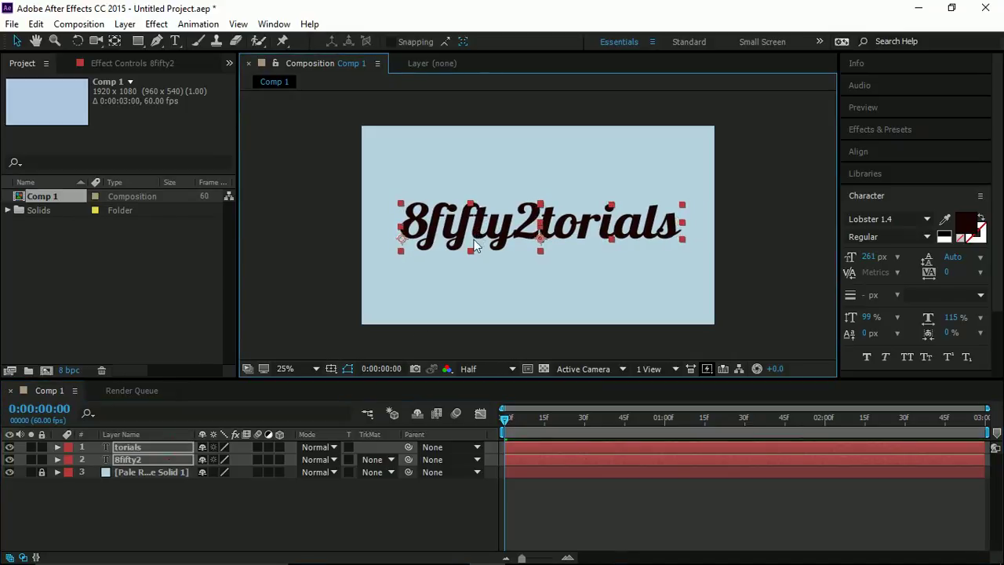
left_click(228, 533)
- Check the baseline alignment of both words against a horizontal ruler guide, and remove the guide and rulers
key("ctrl+r")
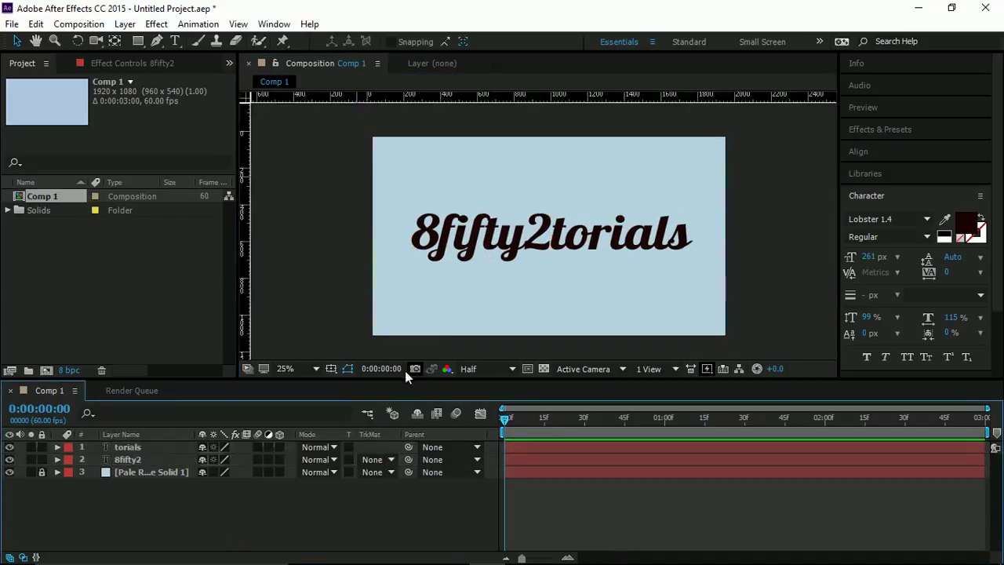
left_click_drag(519, 95, 510, 245)
scroll(511, 244, "up", 1)
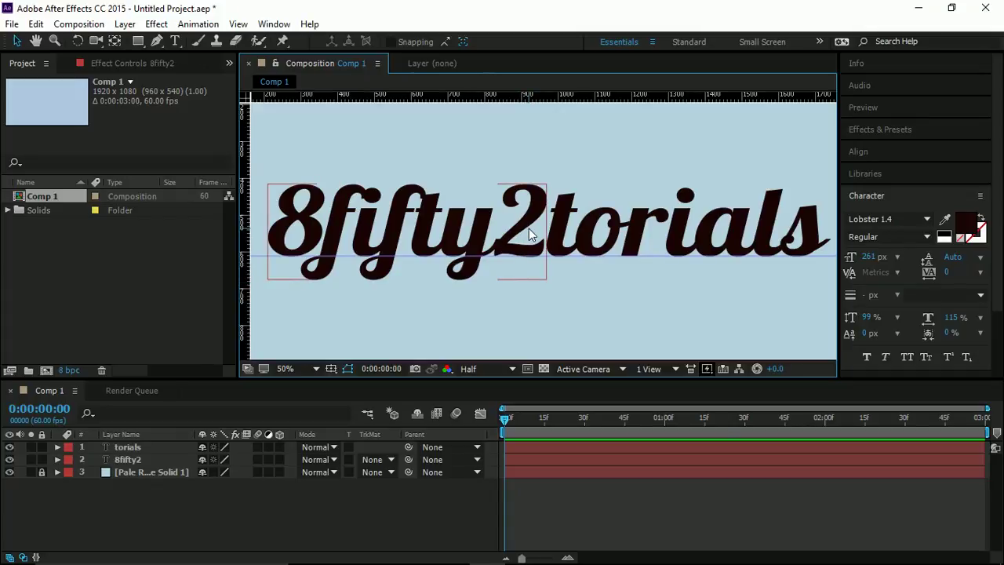
key("ctrl+r")
scroll(529, 237, "down", 2)
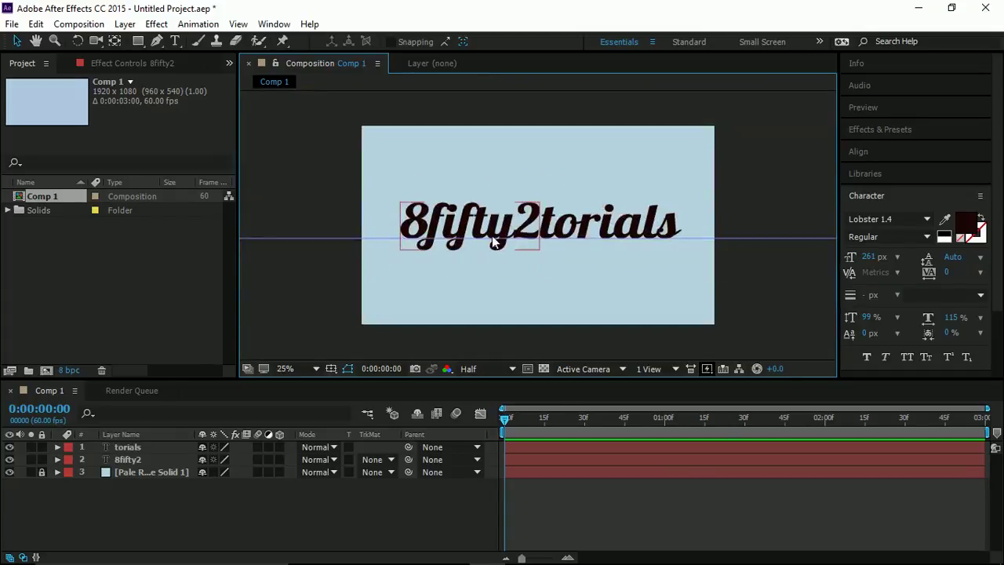
left_click_drag(350, 236, 380, 88)
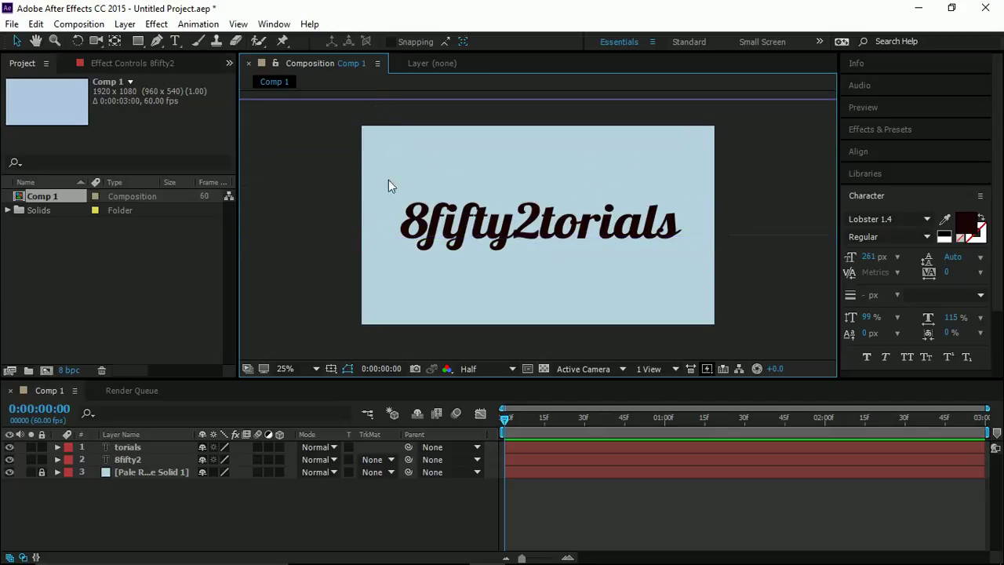
- Create Position keyframes for both the "torials" and "8fifty2" layers at 0:00:02:01
scroll(424, 227, "up", 2)
left_click_drag(662, 427, 828, 427)
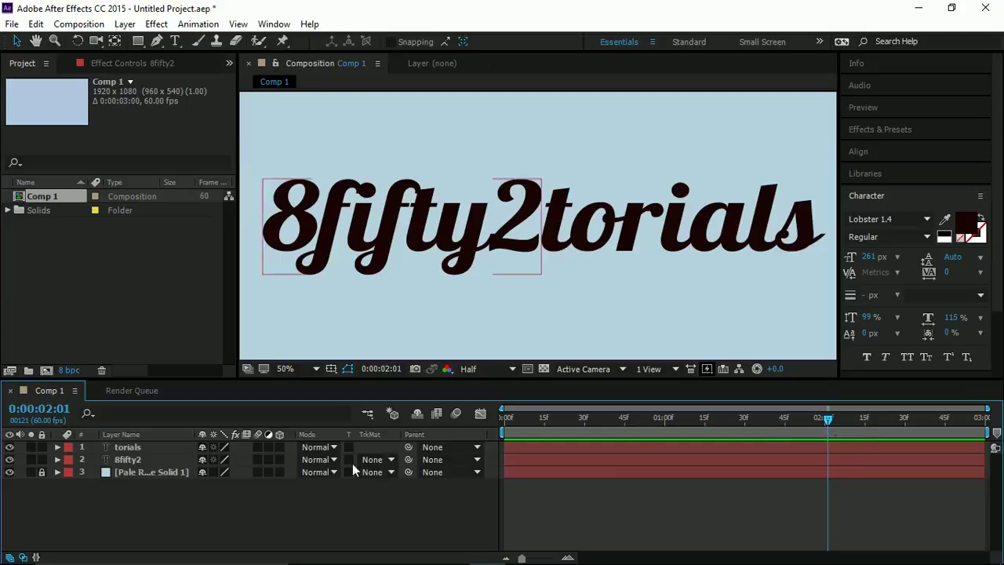
left_click(153, 446)
key("p")
left_click(135, 471)
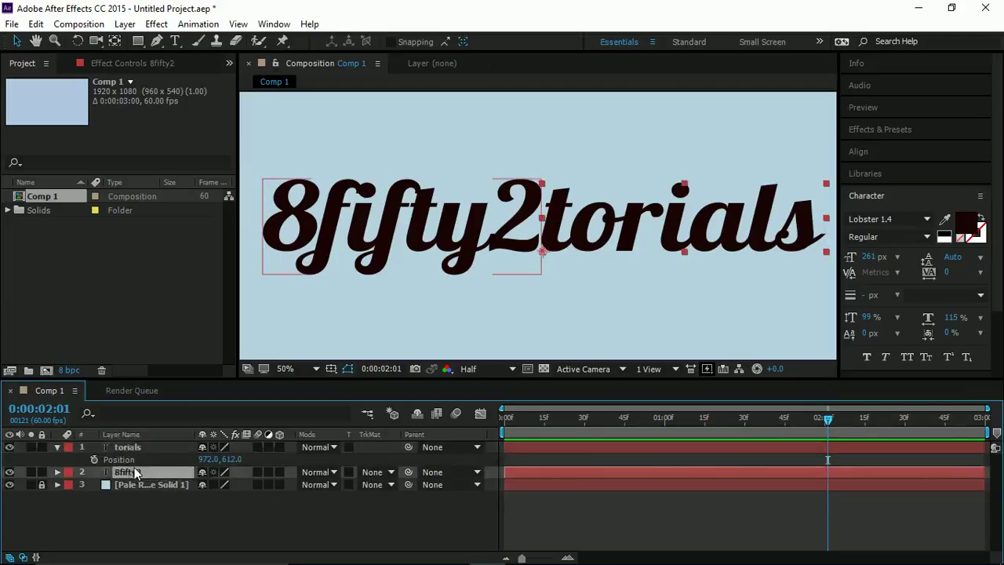
key("p")
left_click(94, 484)
left_click(93, 459)
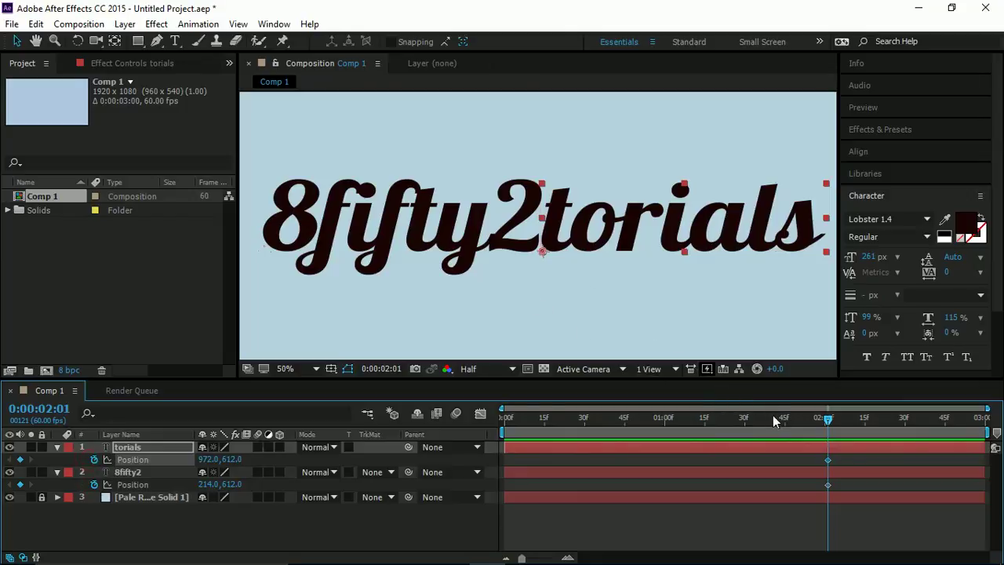
- At 0:00:01:00, move "torials" horizontally out past the frame's right edge to position 1968, 612 and preview the slide-in
left_click_drag(773, 415, 663, 430)
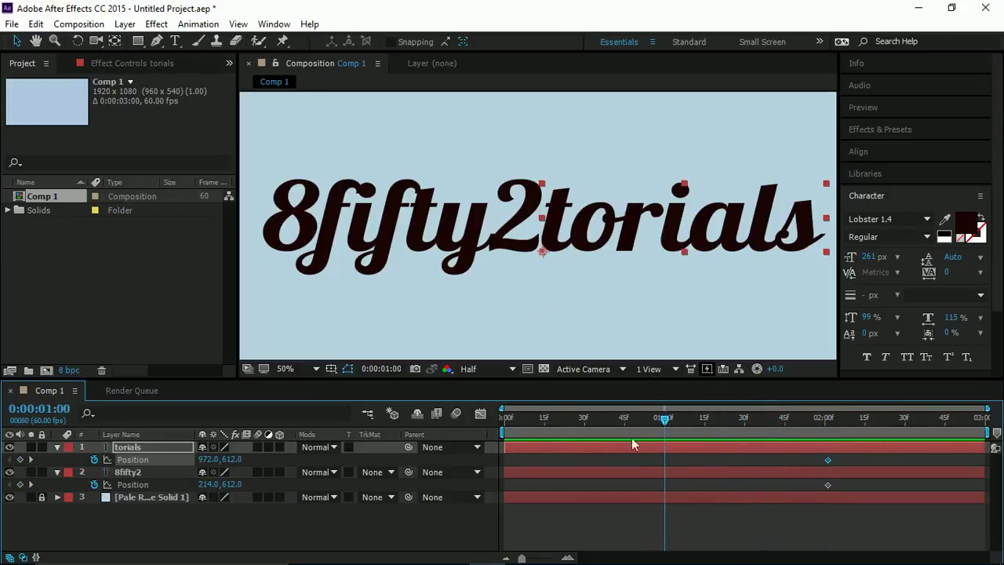
left_click(142, 470)
left_click(143, 445)
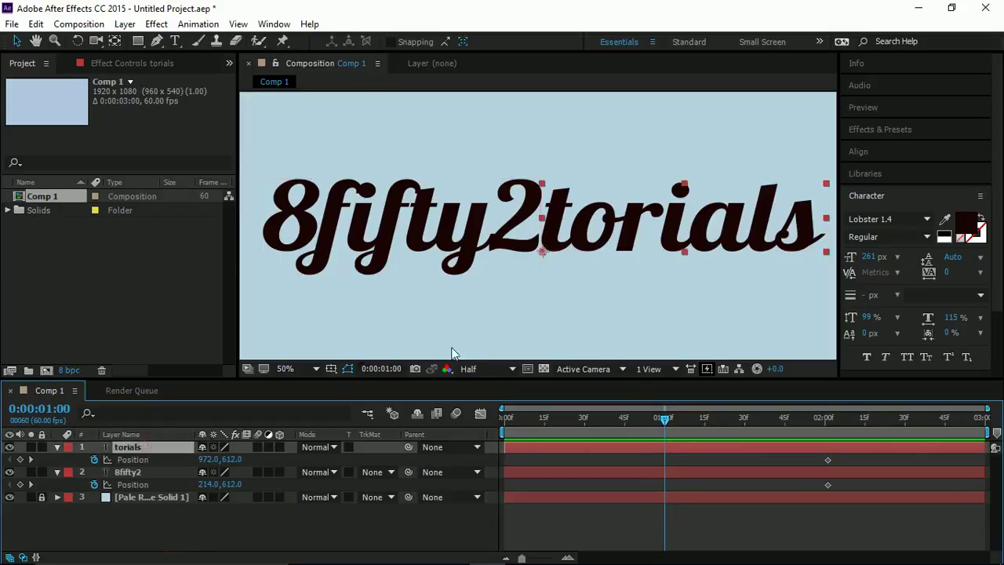
scroll(555, 278, "down", 2)
left_click_drag(546, 243, 752, 254)
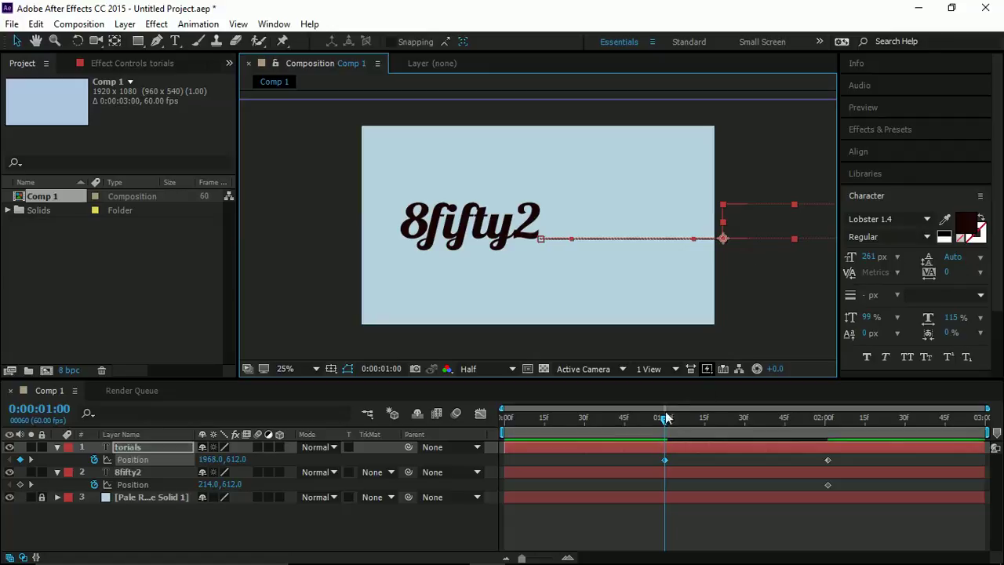
key("space")
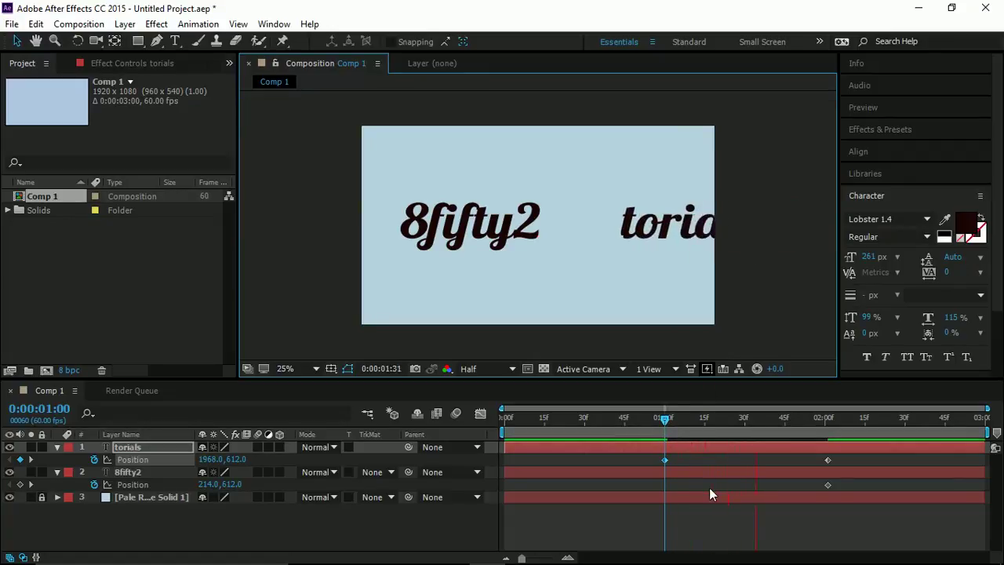
- At 0:00:01:39, move "torials" left so it overlaps the "2" at about position 897, 612
left_click(781, 420)
left_click_drag(781, 421, 768, 424)
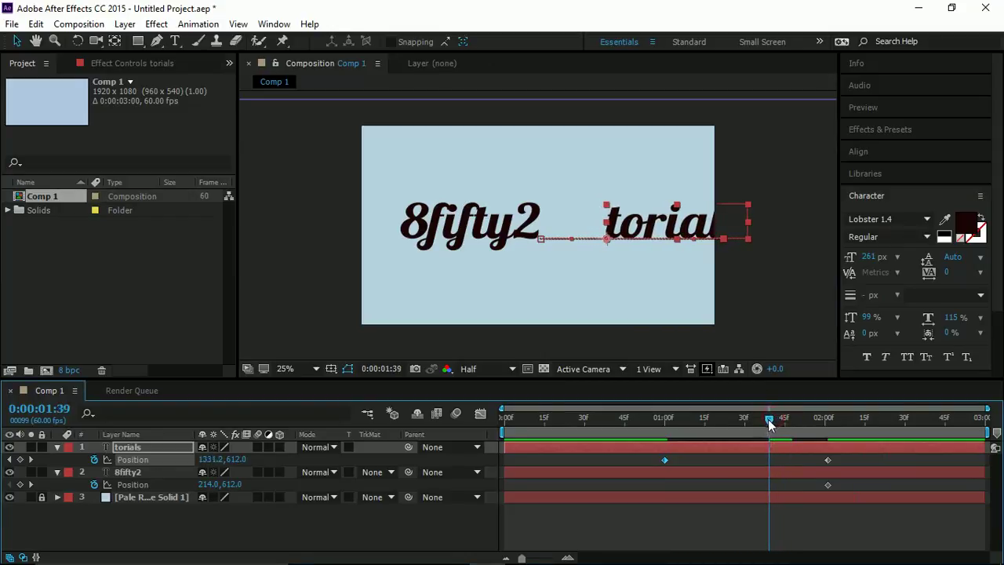
scroll(664, 297, "up", 2)
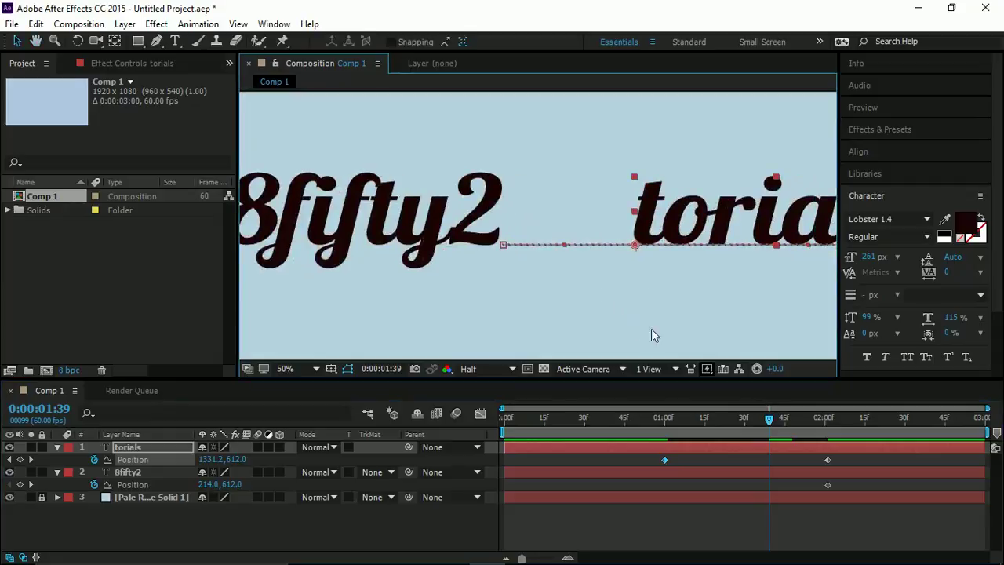
left_click_drag(700, 227, 569, 226)
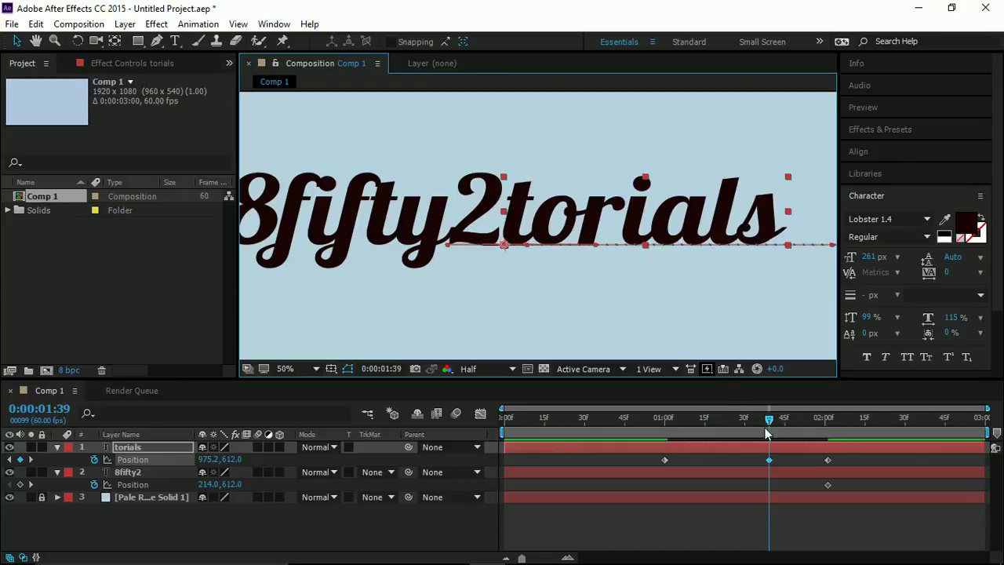
mouse_move(771, 425)
left_mouse_down()
mouse_move(755, 425)
mouse_move(769, 426)
left_mouse_up()
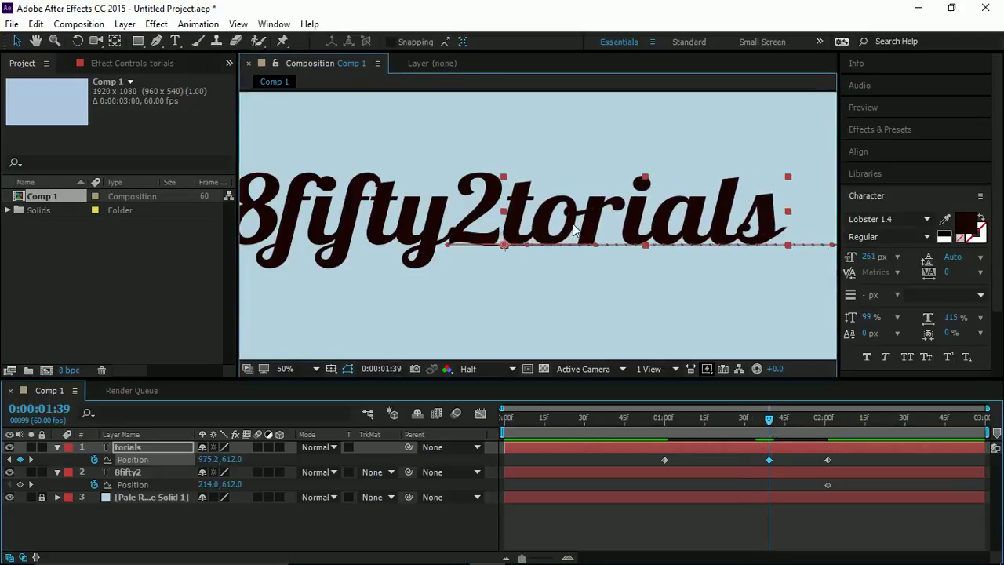
left_click_drag(576, 229, 543, 226)
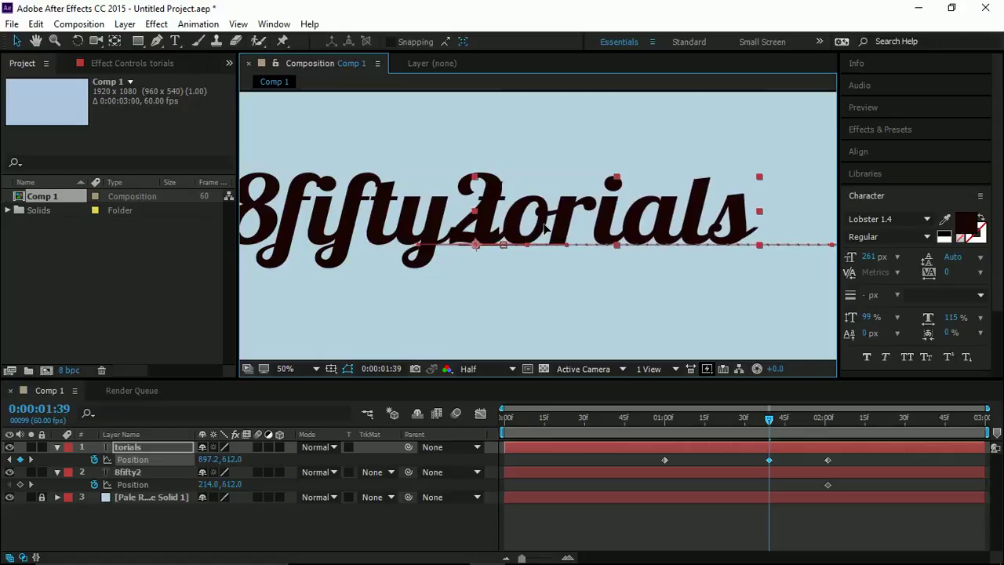
- Add a "torials" Position keyframe at 0:00:01:45, and move the word right to about 1127, 612 at 0:00:01:58 as a rebound
left_click_drag(782, 426, 784, 423)
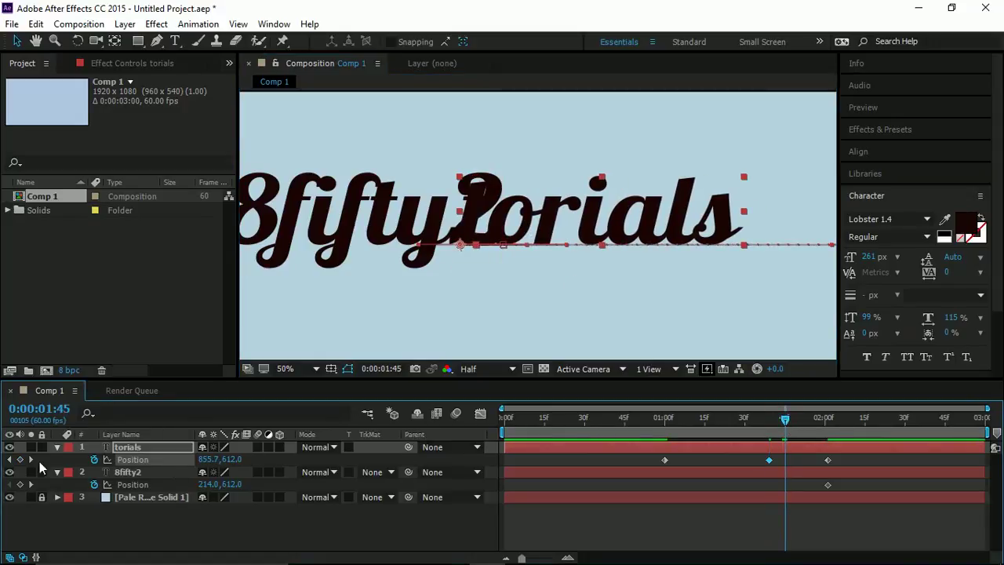
left_click(19, 460)
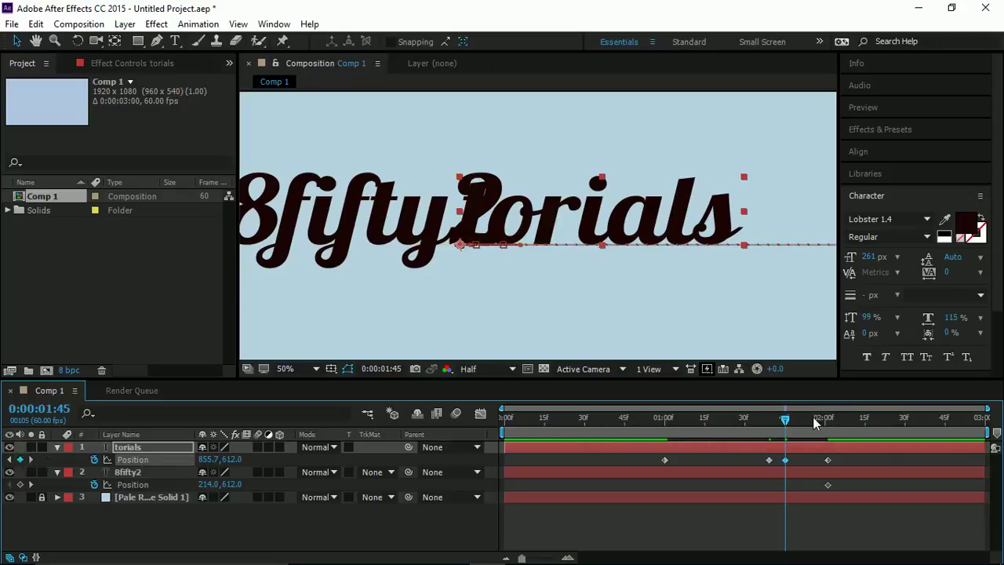
left_click_drag(785, 423, 819, 426)
left_click_drag(560, 232, 619, 231)
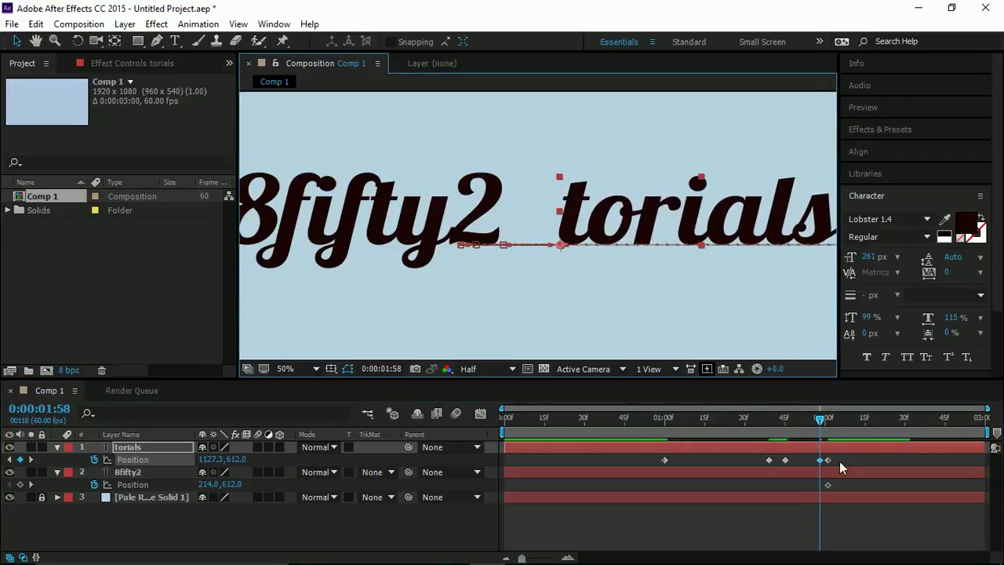
- Shift the final Position keyframes of both text layers later, with the "8fifty2" one at 0:00:02:12, and scrub through the rebound
left_click_drag(827, 458, 858, 487)
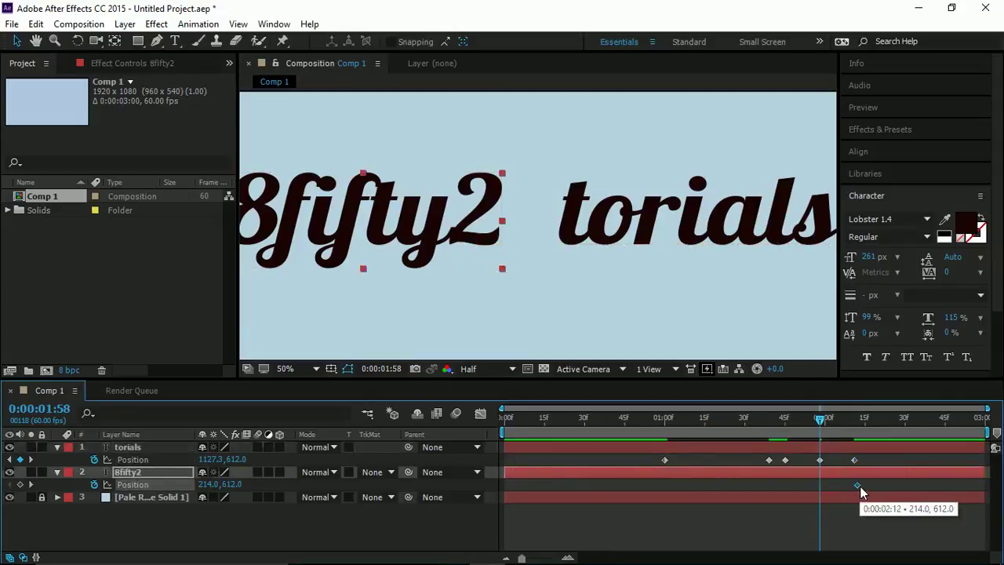
left_click_drag(819, 417, 852, 459)
left_click_drag(817, 423, 785, 432)
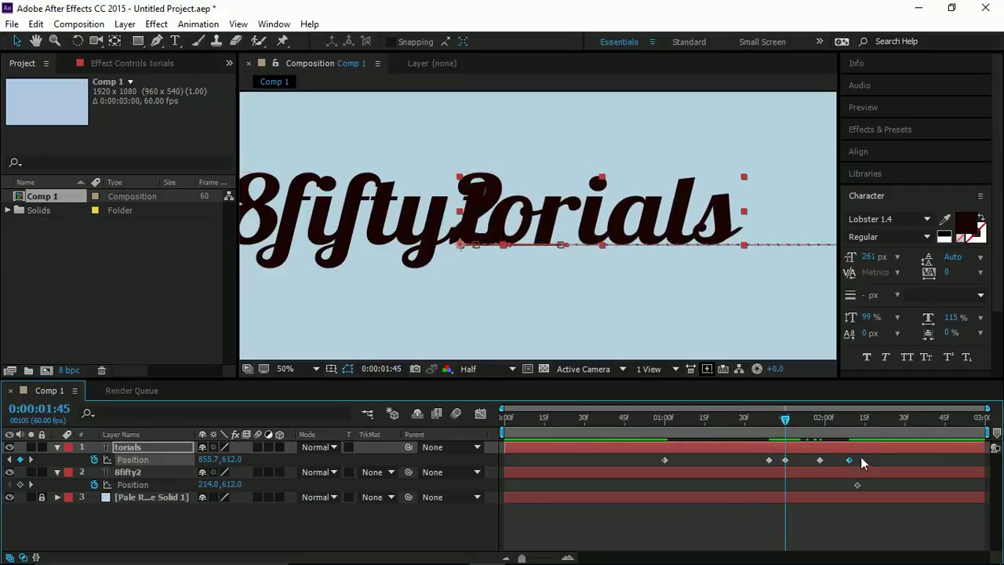
- Set the spatial interpolation of all "torials" Position keyframes to Linear
left_click_drag(860, 456, 663, 464)
right_click(663, 462)
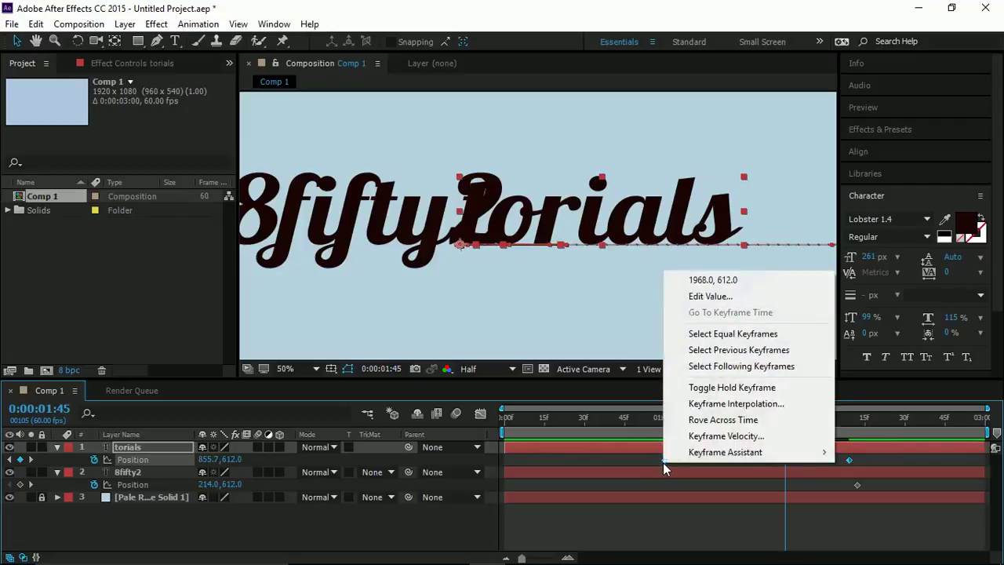
left_click(726, 404)
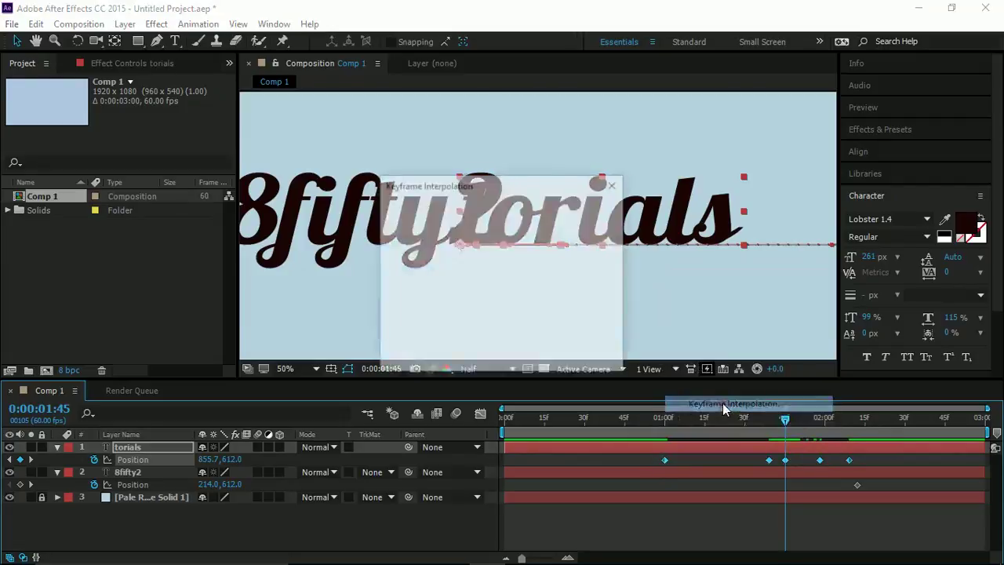
left_click(541, 258)
left_click(533, 298)
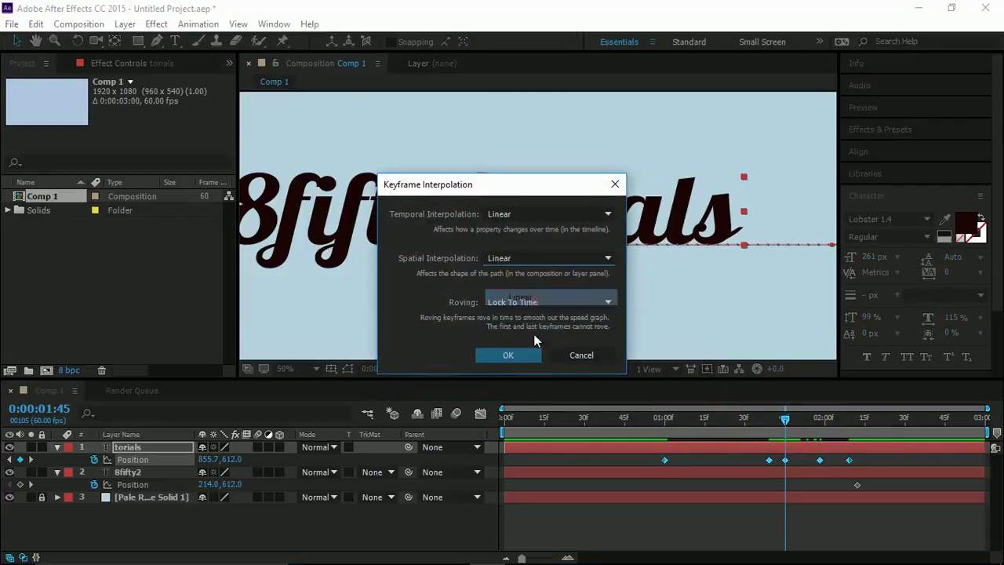
left_click(518, 356)
- Preview the "torials" slide-in and bounce, and scrub to the impact keyframe at 0:00:01:39
left_click_drag(783, 426, 648, 427)
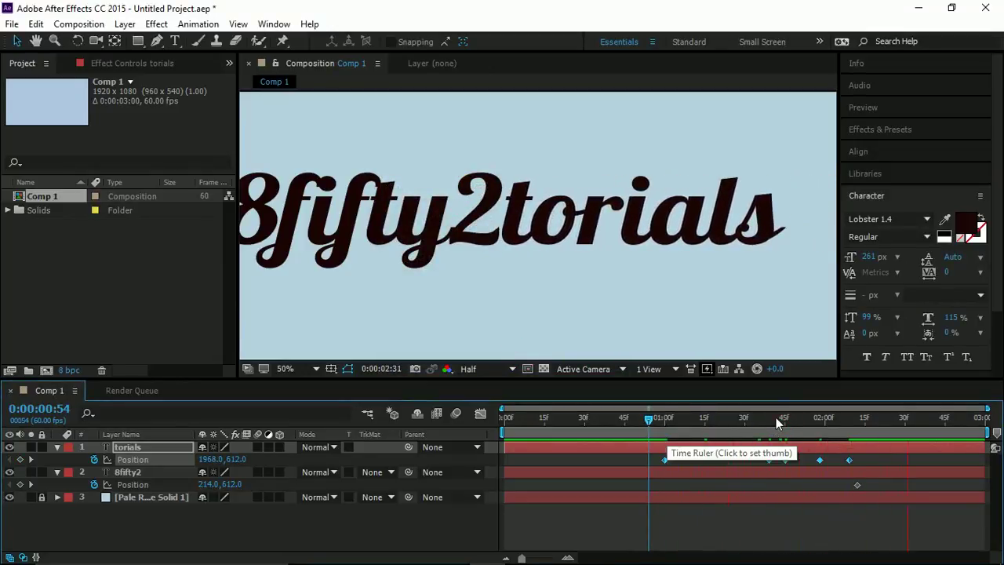
left_click_drag(775, 417, 688, 419)
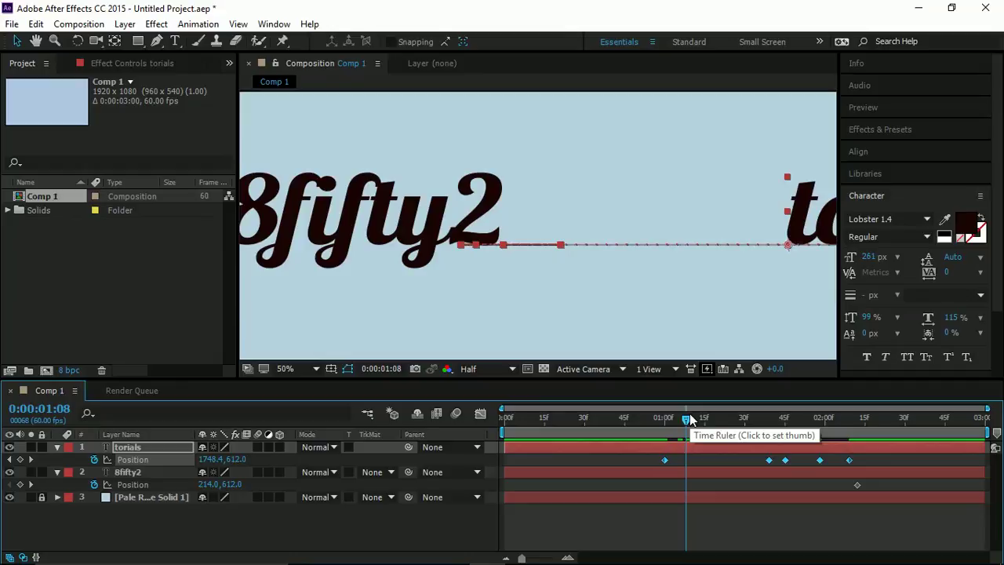
left_click_drag(687, 418, 769, 436)
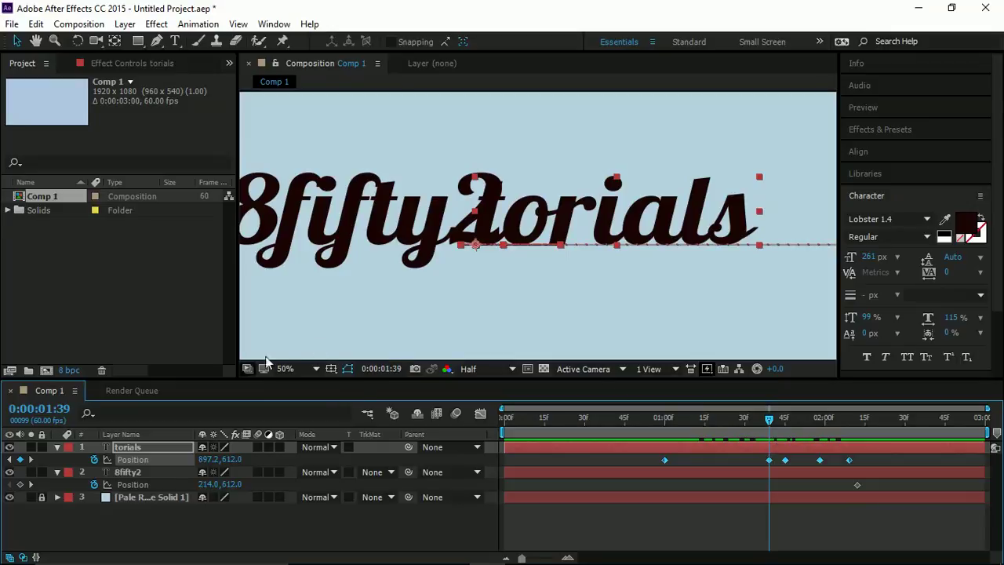
- Add a Tracking text animator to the "torials" layer
left_click(132, 447)
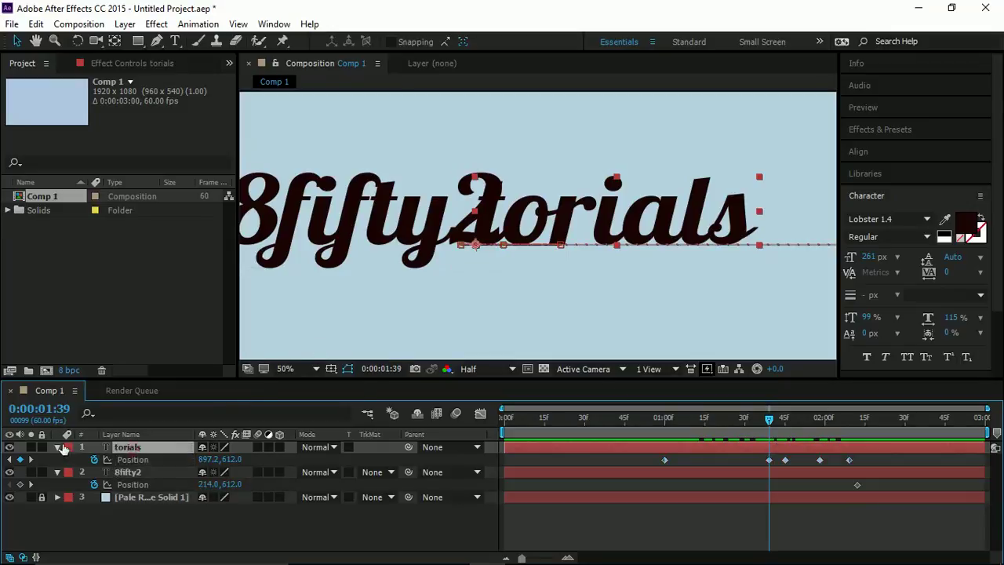
left_click(57, 447)
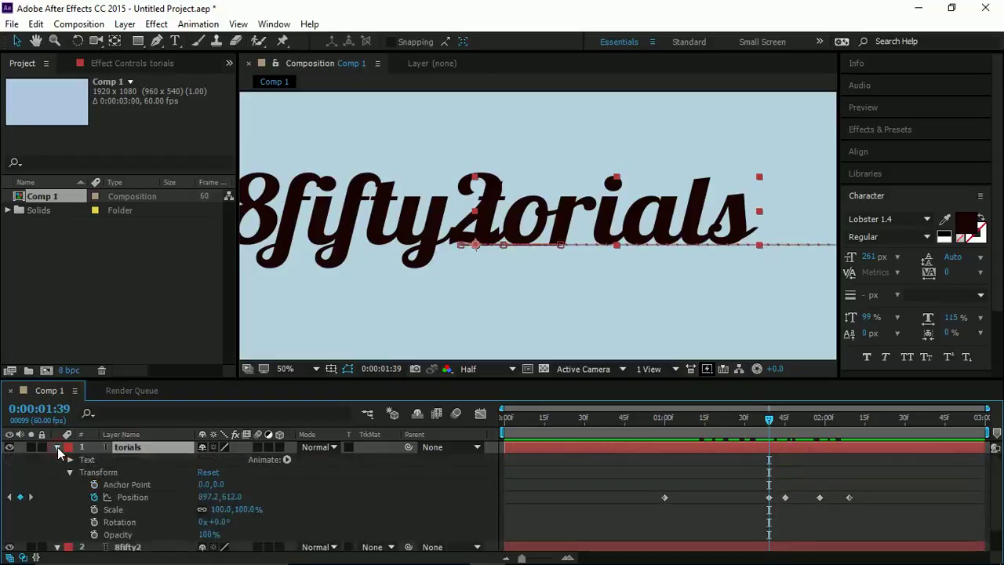
left_click(69, 473)
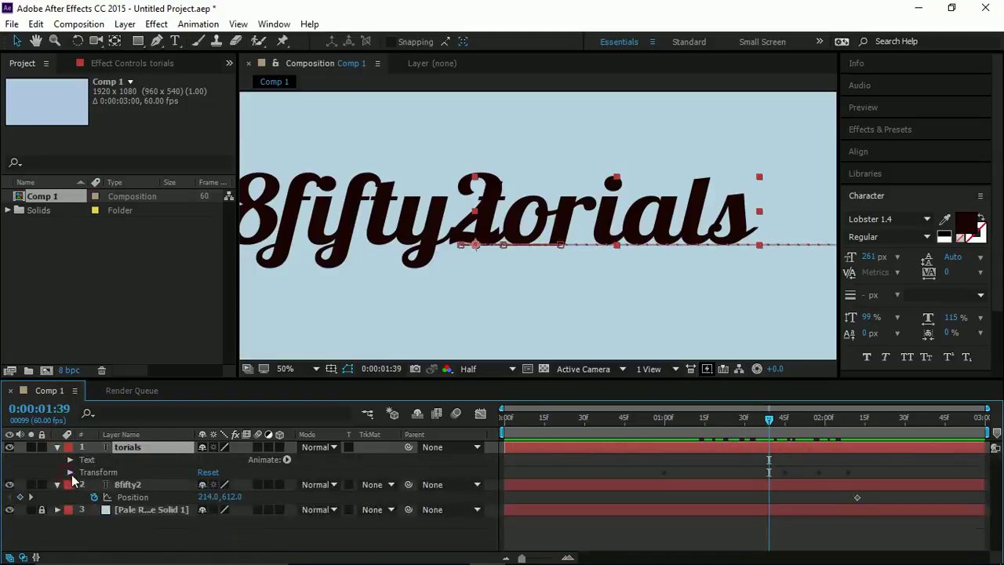
left_click(91, 461)
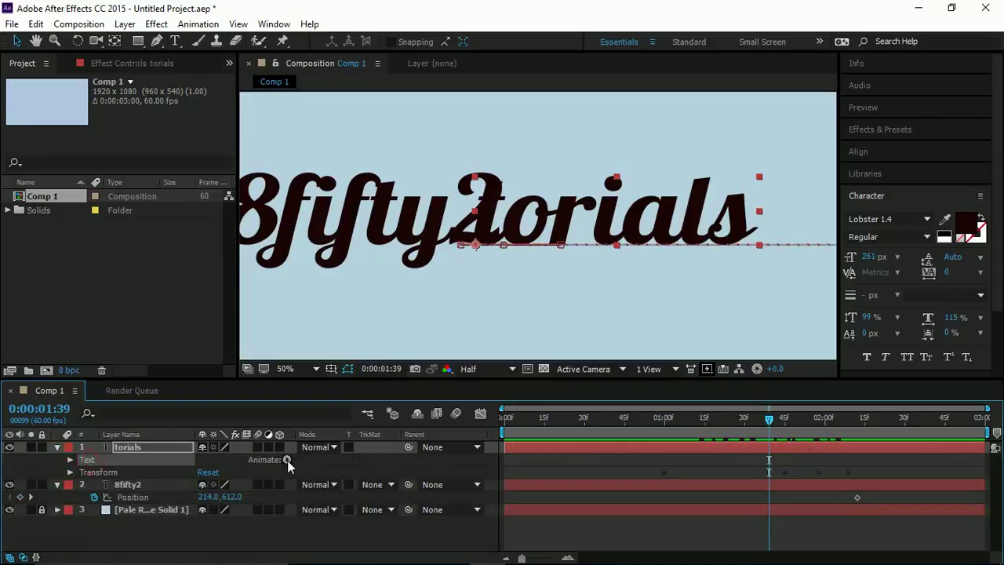
left_click(287, 461)
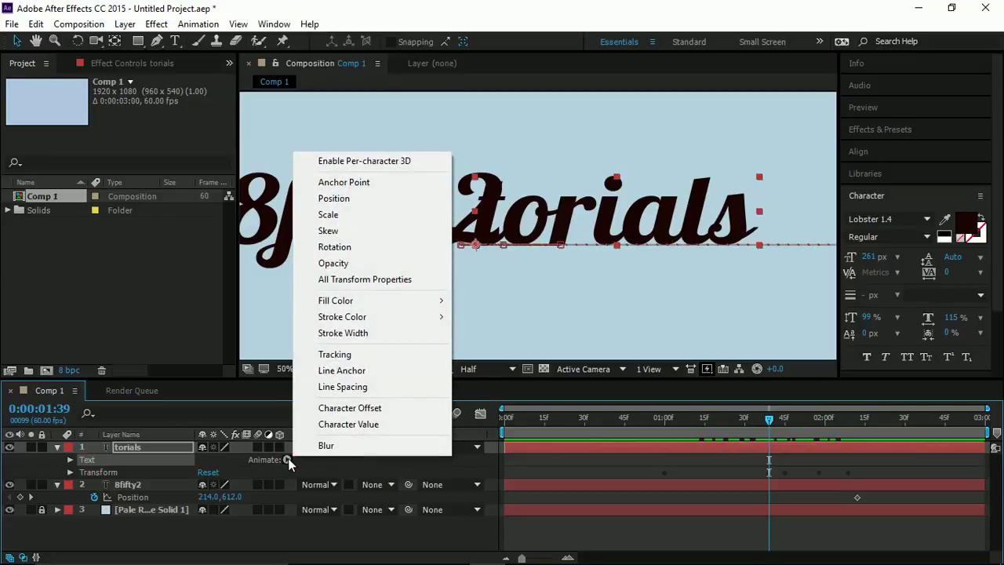
left_click(336, 355)
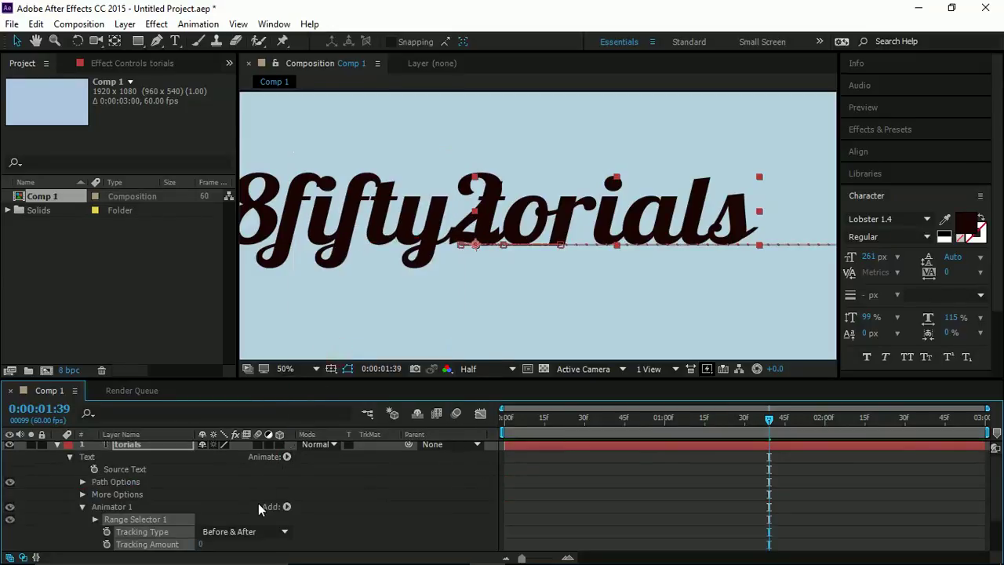
- Try a Tracking Amount of 27 on the "torials" animator
scroll(251, 508, "down", 2)
scroll(235, 510, "down", 1)
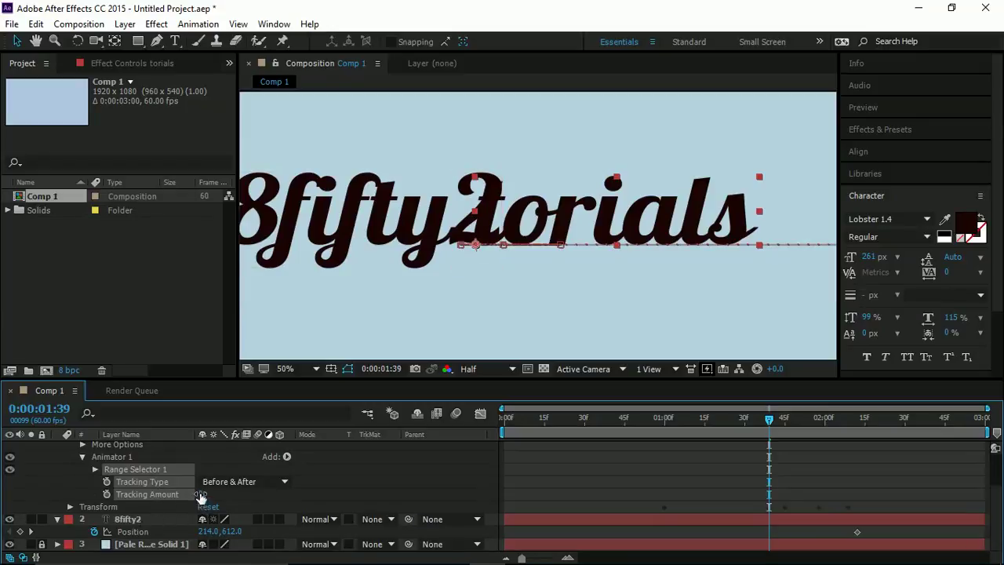
left_click_drag(201, 491, 227, 504)
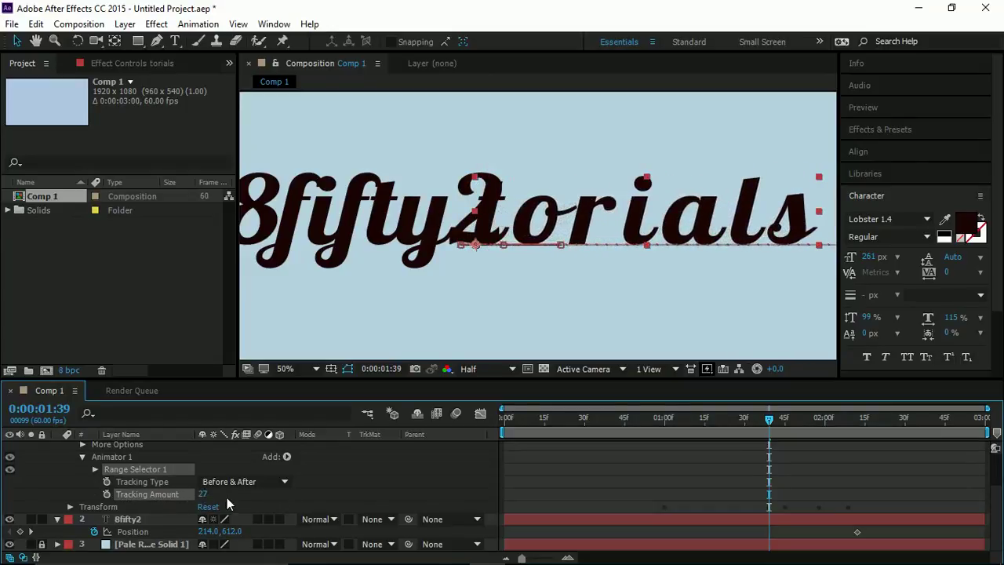
- Start keyframing Tracking Type and Tracking Amount at 0:00:01:32 with an amount of 0, and show only the "torials" layer's keyframed properties
left_click_drag(768, 418, 751, 424)
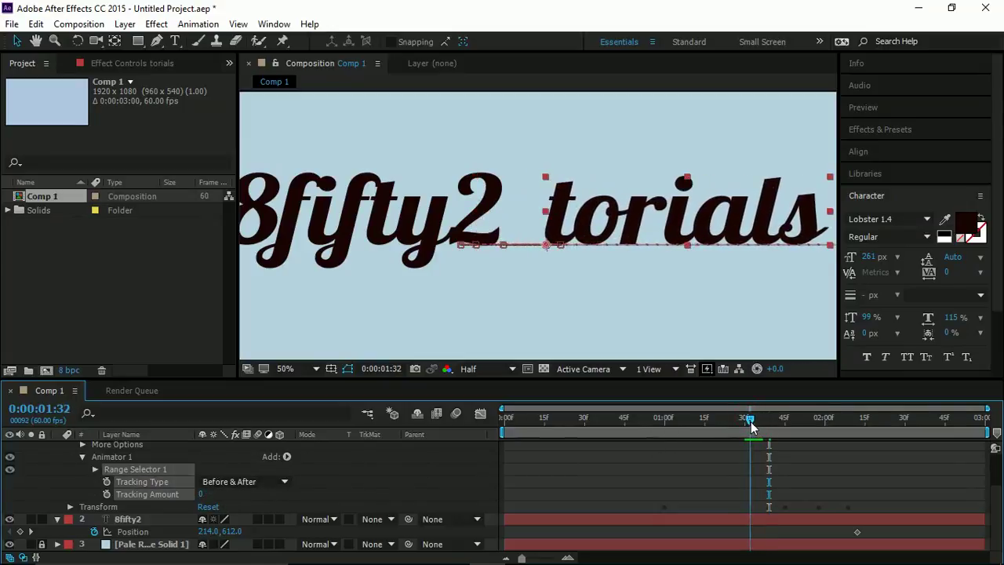
left_click(106, 494)
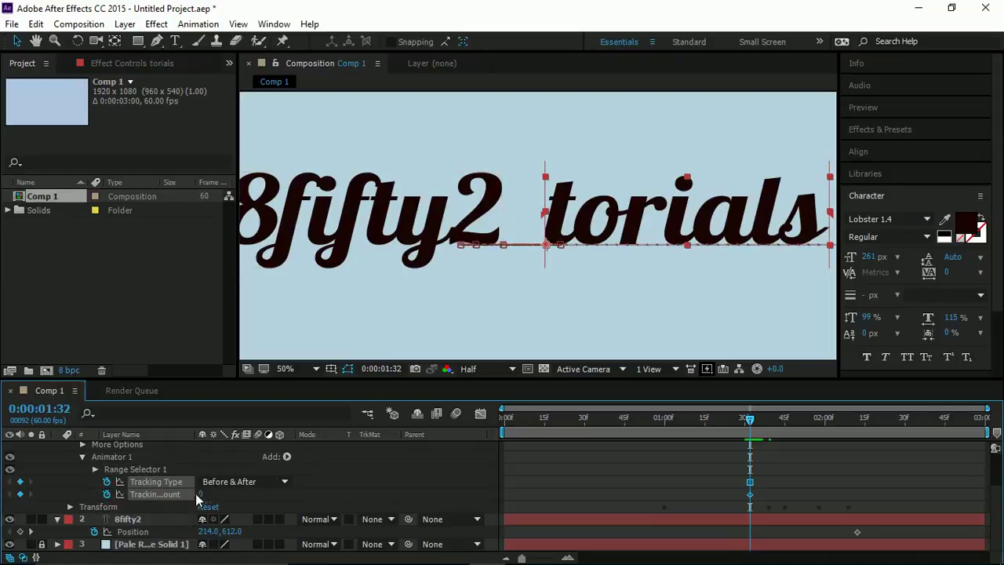
scroll(182, 494, "up", 3)
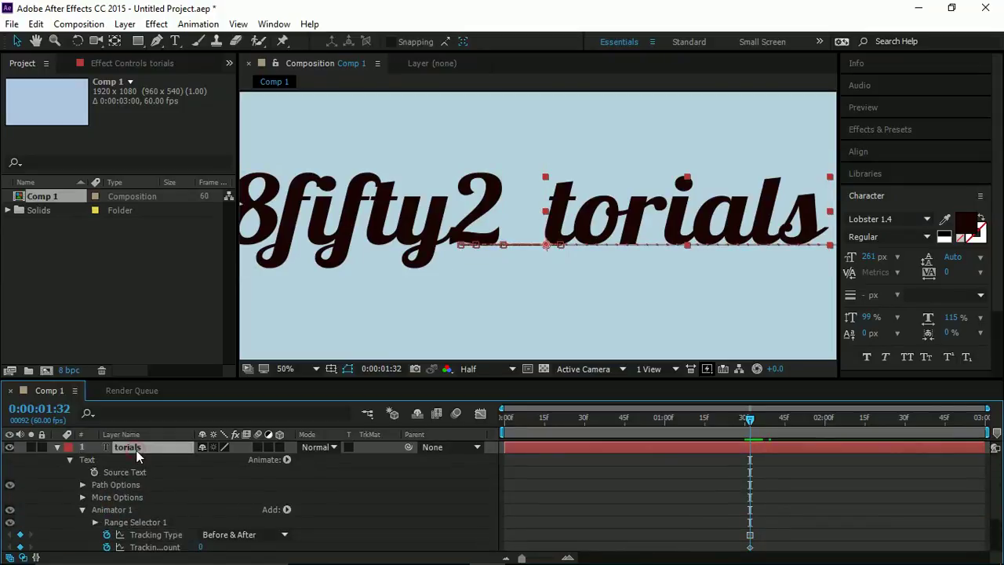
key("u")
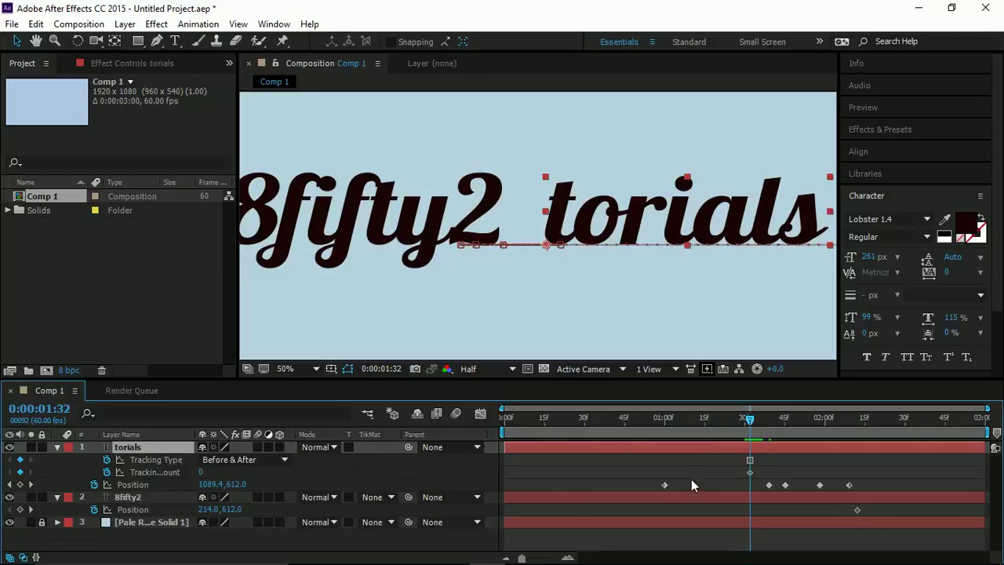
- Move the Tracking Amount keyframe to 0:00:01:36, and set Tracking Amount to -35 at 0:00:01:41
left_click_drag(751, 424, 766, 427)
left_click_drag(751, 472, 765, 474)
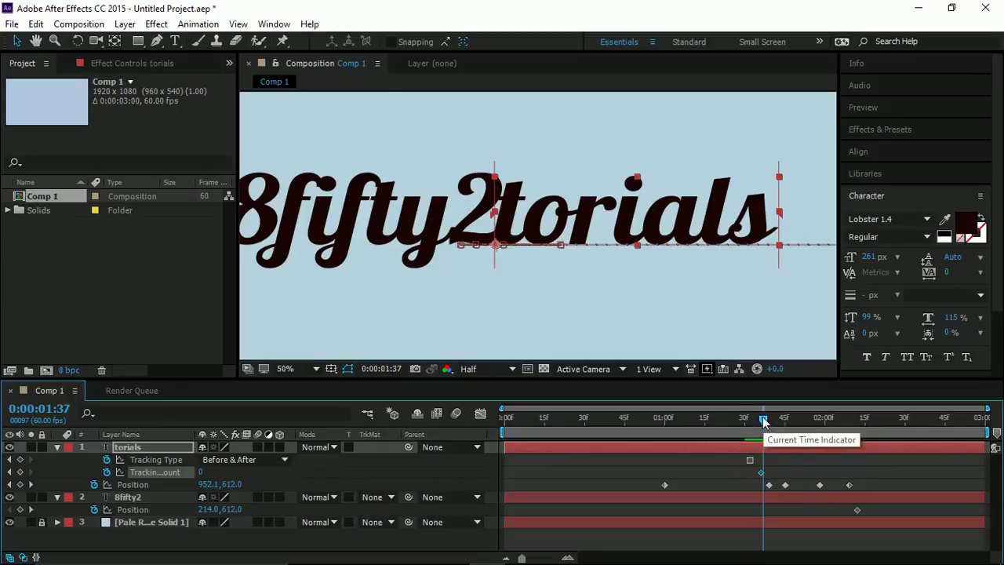
left_click_drag(763, 419, 772, 440)
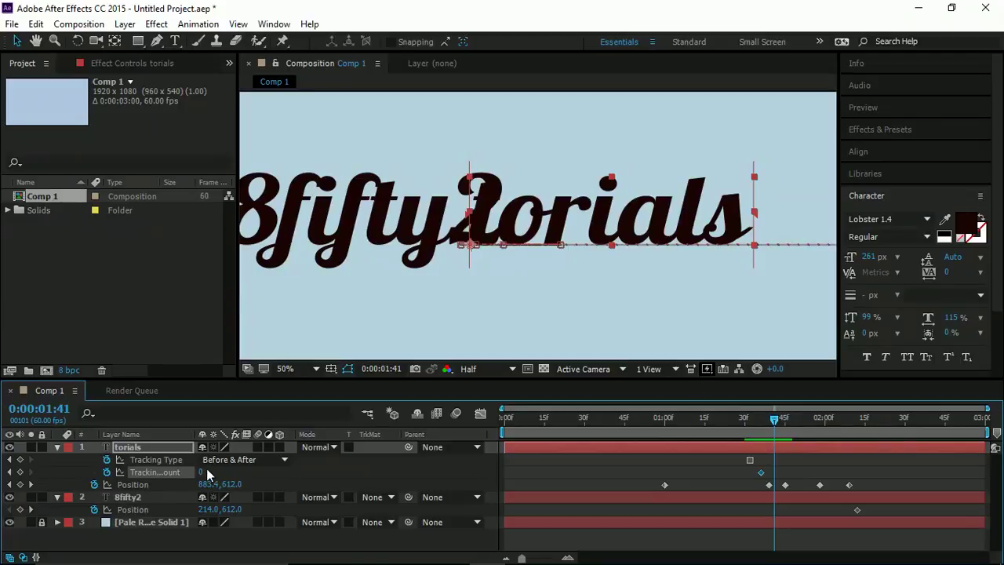
left_click_drag(201, 476, 171, 469)
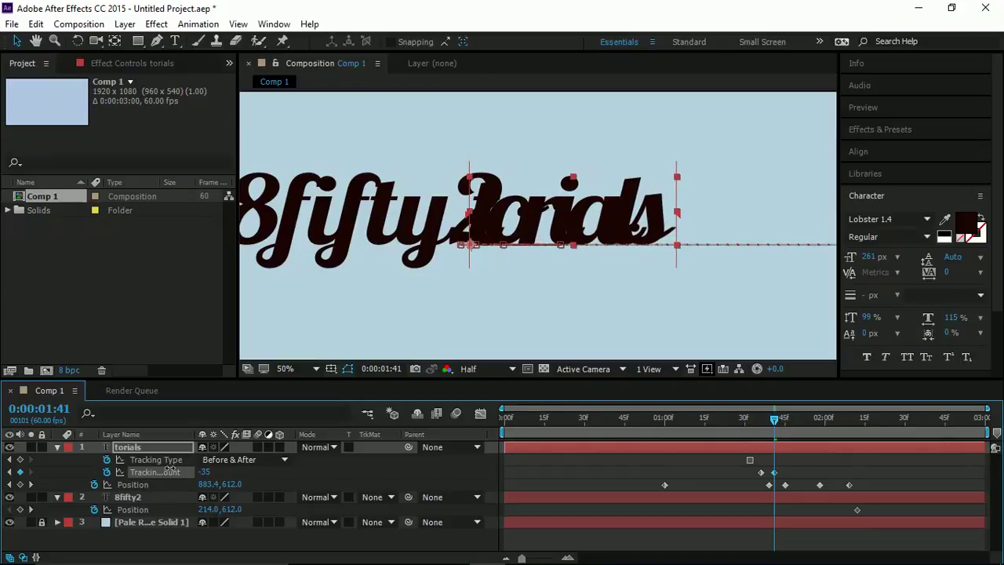
- Try a Tracking Amount of -39 at 0:00:01:45, and delete that keyframe
mouse_move(773, 423)
left_mouse_down()
mouse_move(755, 424)
mouse_move(785, 427)
left_mouse_up()
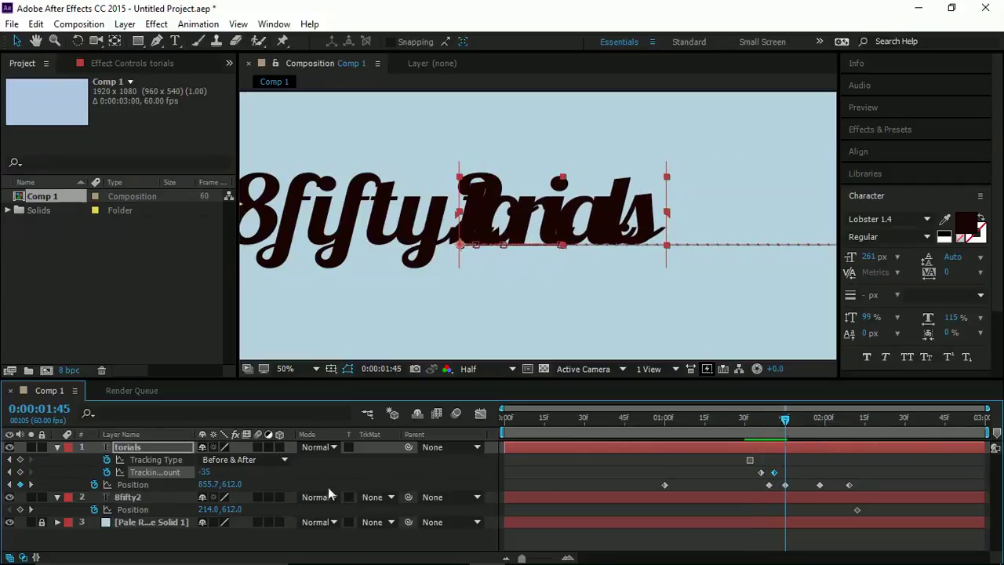
left_click_drag(213, 472, 207, 471)
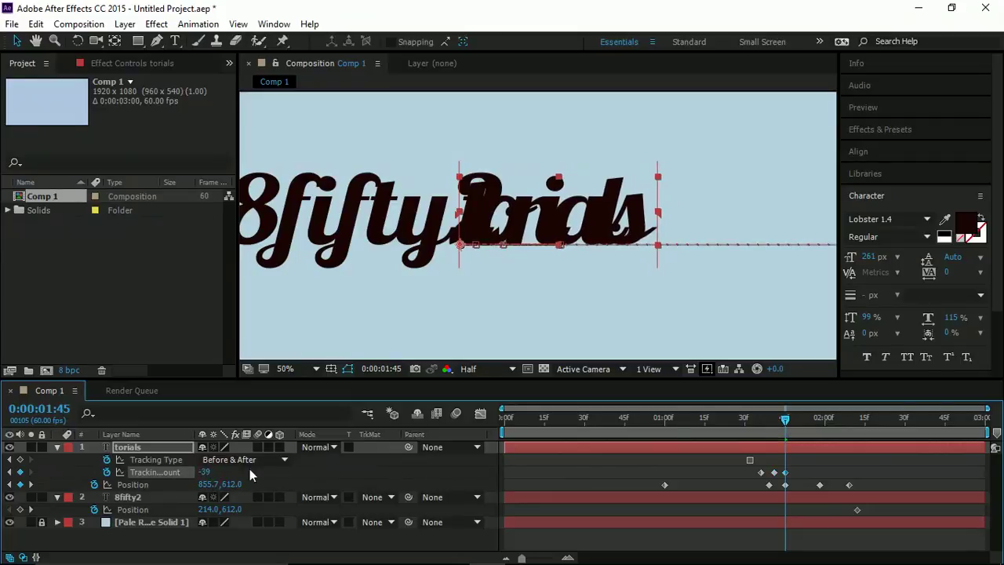
left_click(774, 473)
left_click(785, 474)
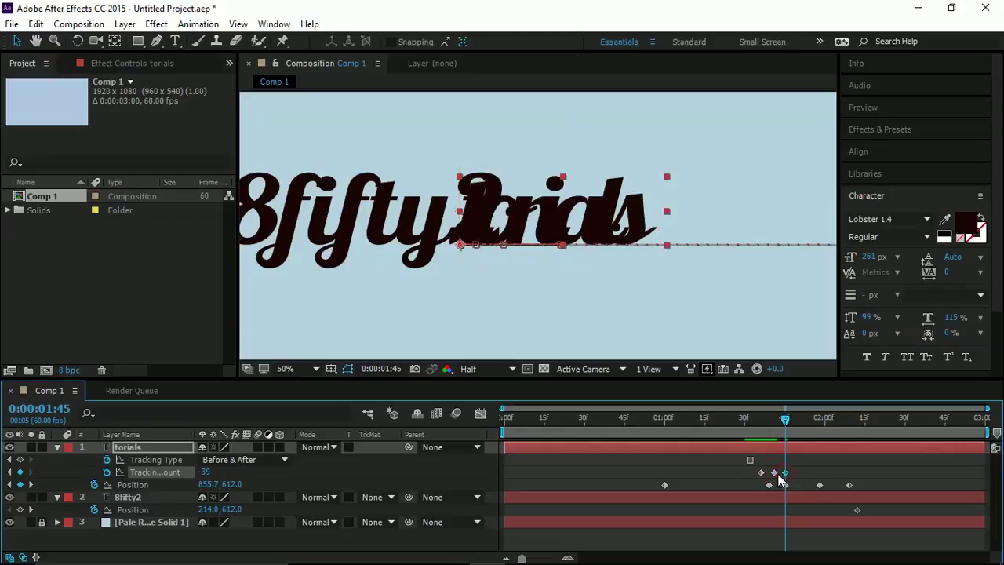
key("Delete")
- Move the -35 Tracking Amount keyframe to 0:00:01:45, and set Tracking Amount to 33 at 0:00:01:49
left_click(782, 476)
left_click_drag(774, 472, 785, 473)
left_click_drag(759, 421, 795, 445)
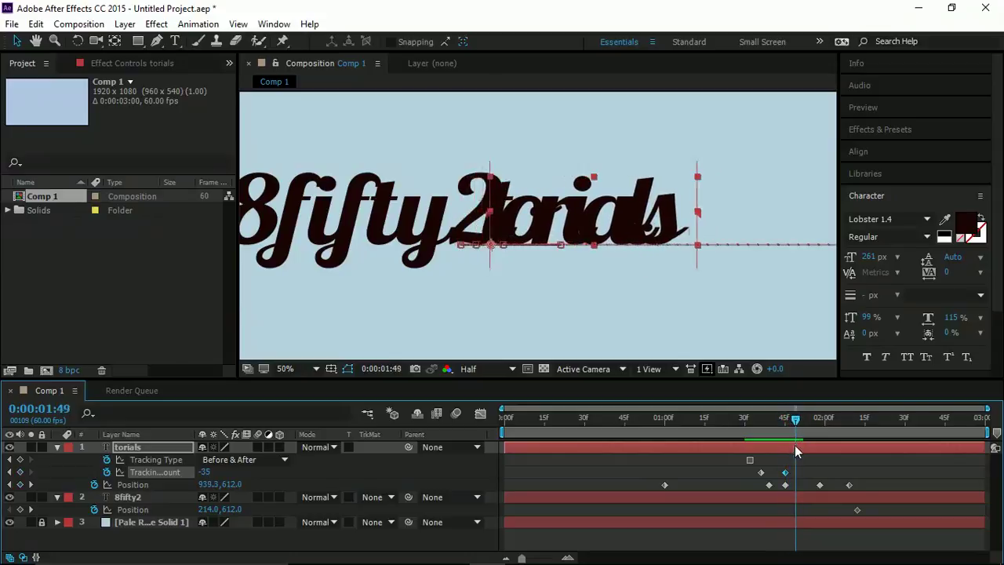
left_click_drag(206, 472, 256, 471)
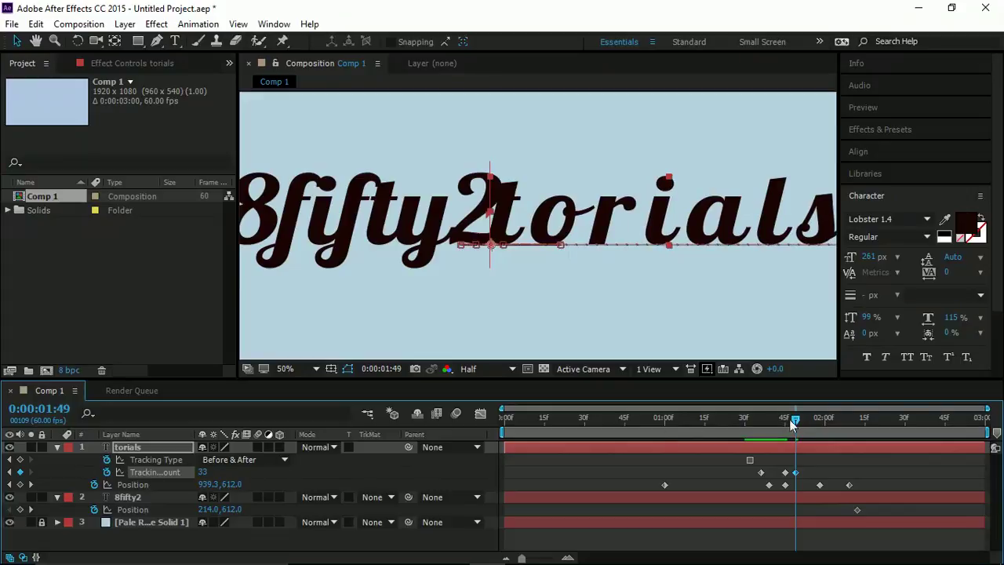
- Set the "torials" Tracking Amount back to 0 at 0:00:02:03
left_click_drag(797, 426, 836, 432)
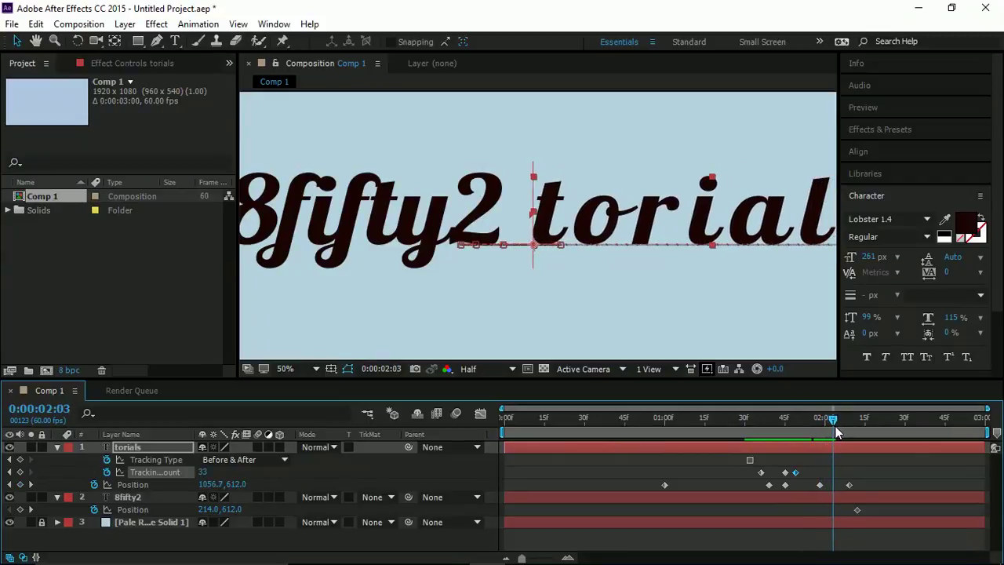
left_click(206, 471)
left_click(296, 475)
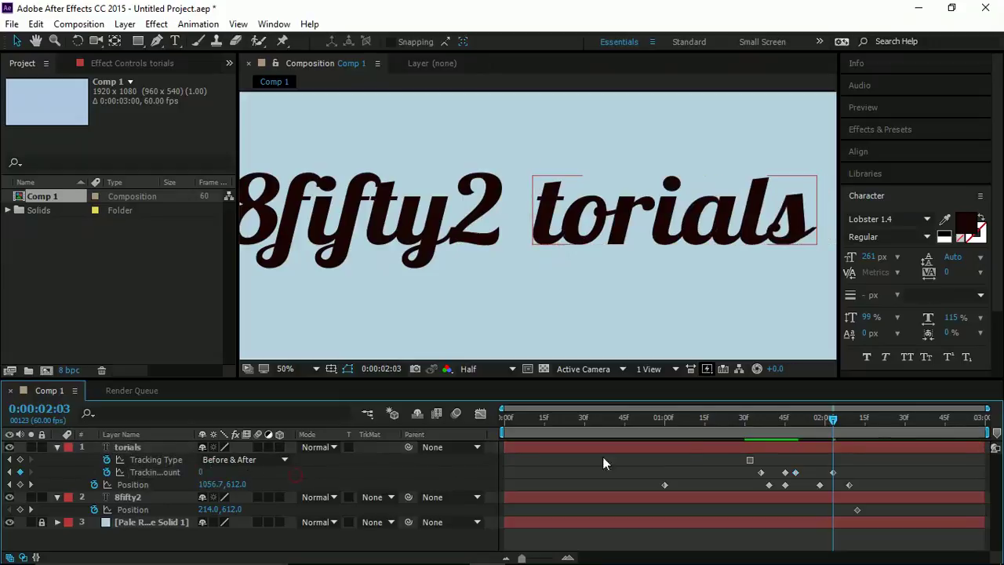
- Set the Tracking Amount keyframe at 0:00:01:36 to 19, and show the whole composition at 25%
left_click_drag(833, 427, 761, 437)
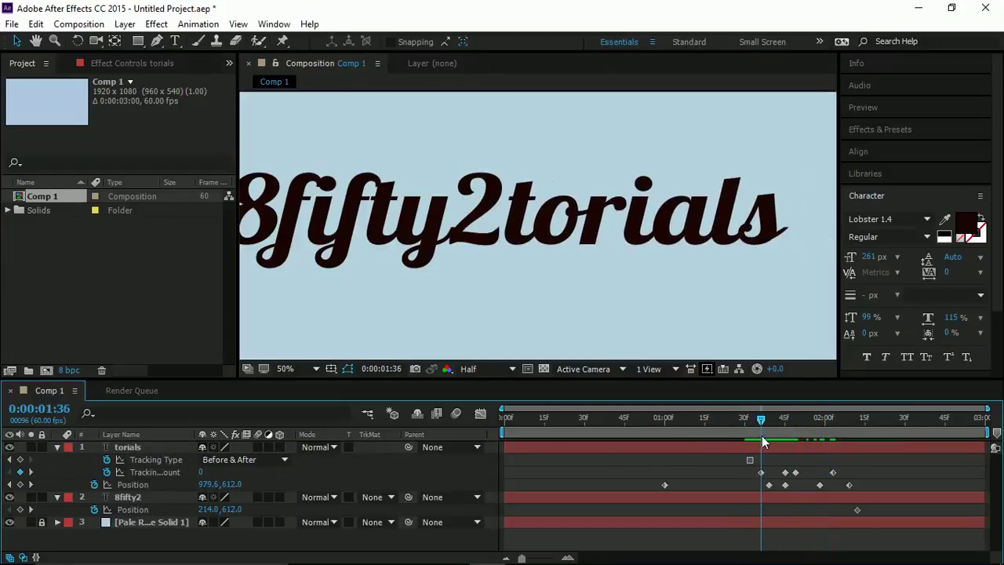
left_click(758, 449)
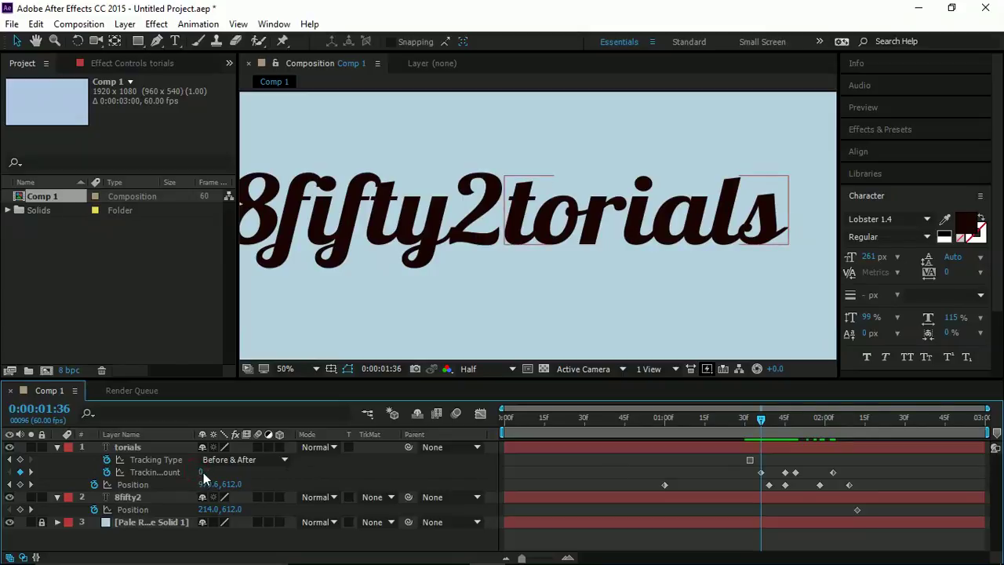
left_click_drag(205, 472, 202, 472)
left_click_drag(218, 472, 218, 472)
key("comma")
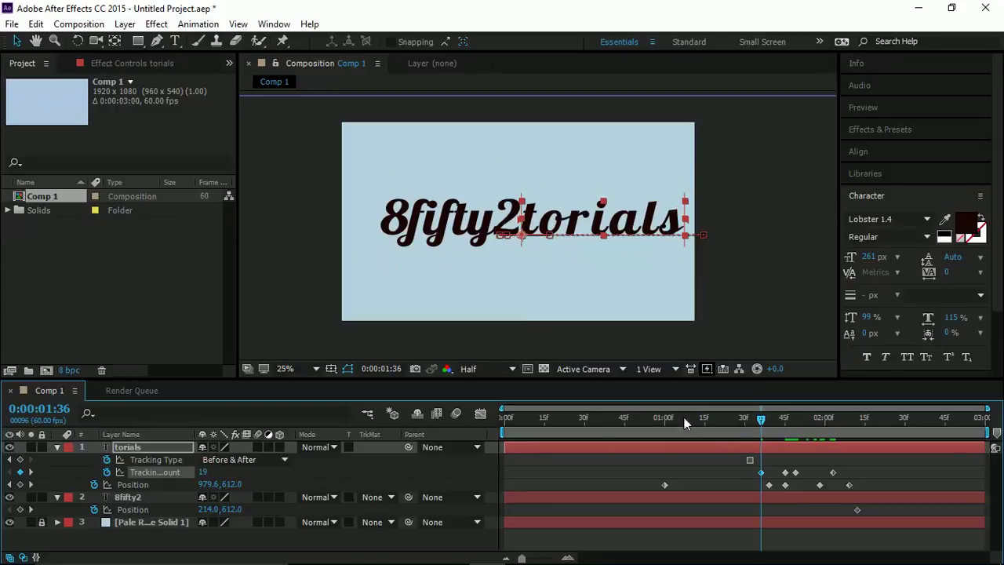
- Preview the letter-spacing squash and rebound of "torials" from about 0:00:01:20
left_click(725, 420)
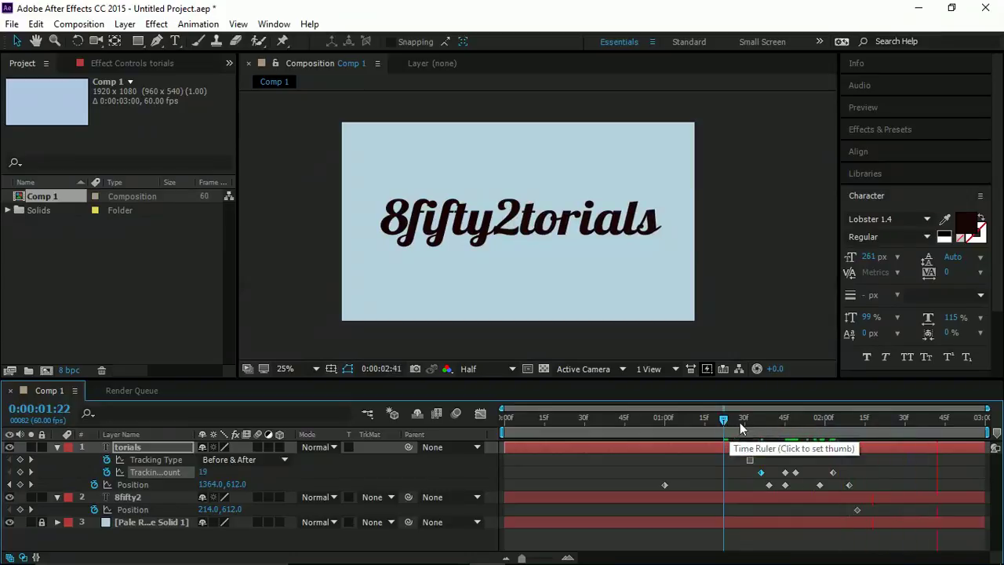
left_click_drag(731, 421, 719, 419)
left_click(718, 420)
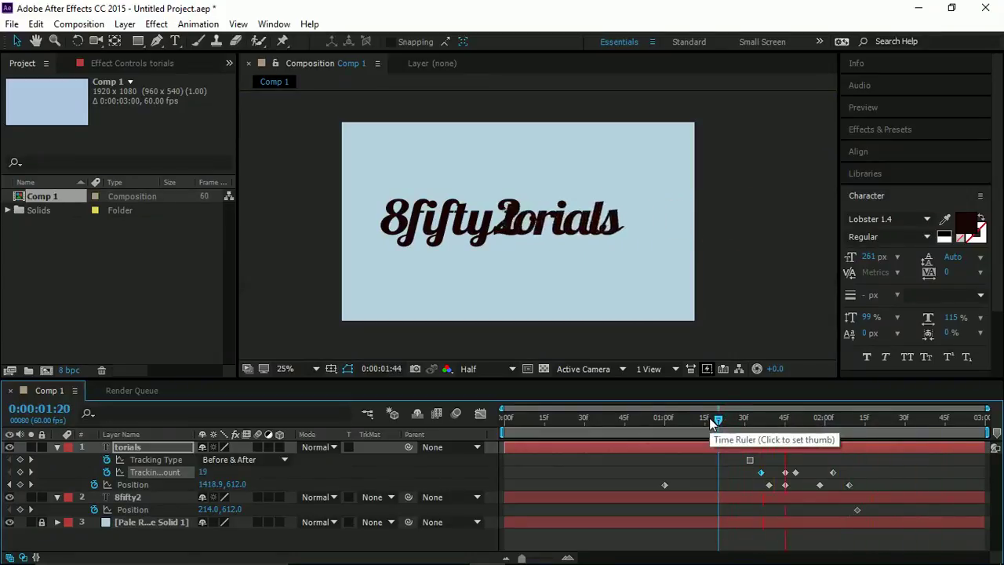
mouse_move(718, 422)
left_mouse_down()
mouse_move(657, 420)
mouse_move(715, 425)
left_mouse_up()
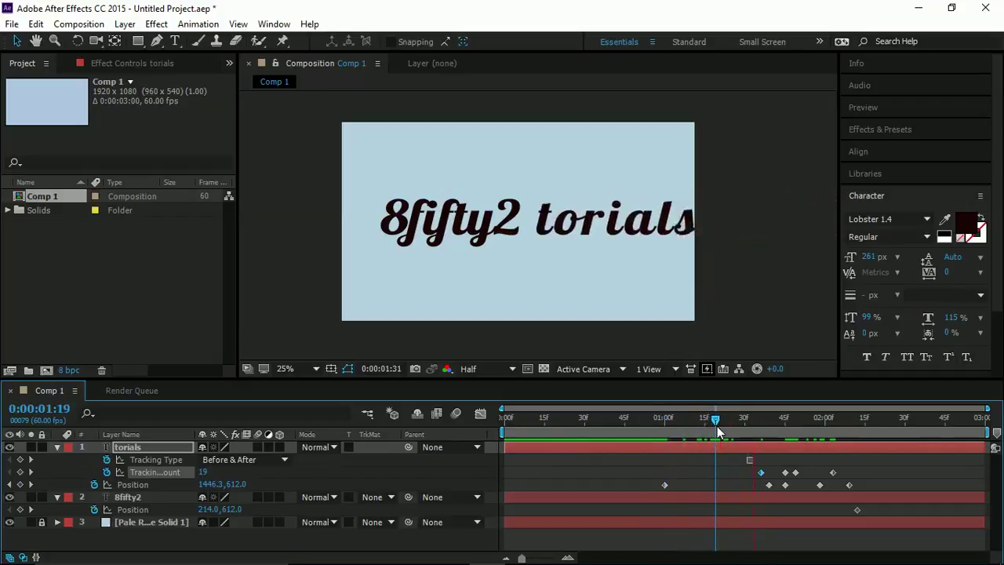
left_click(717, 425)
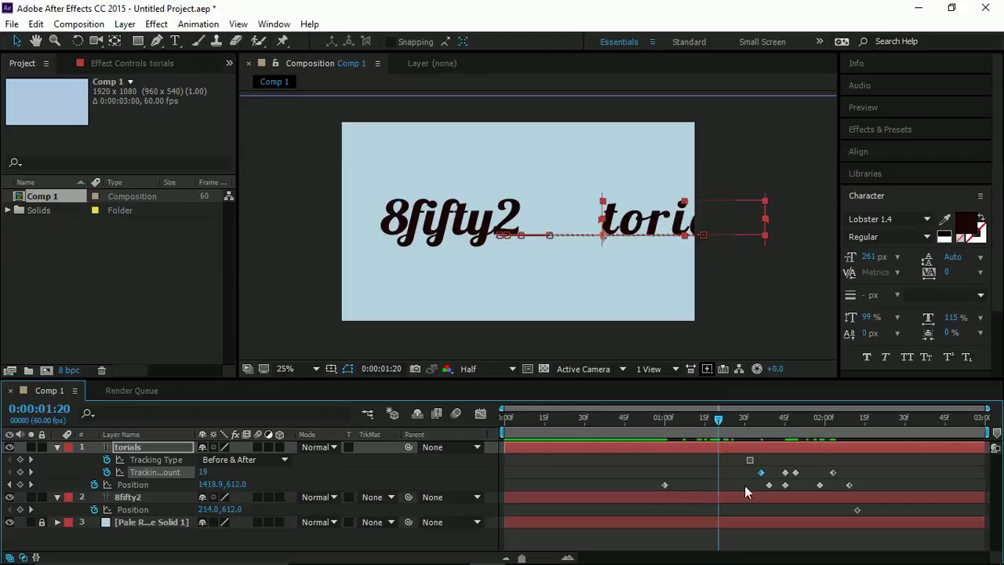
- Stretch the "torials" Tracking Amount keyframes and all Position keyframes after the first so they begin at about 0:00:01:28, and preview the timing
left_click_drag(745, 485, 863, 476)
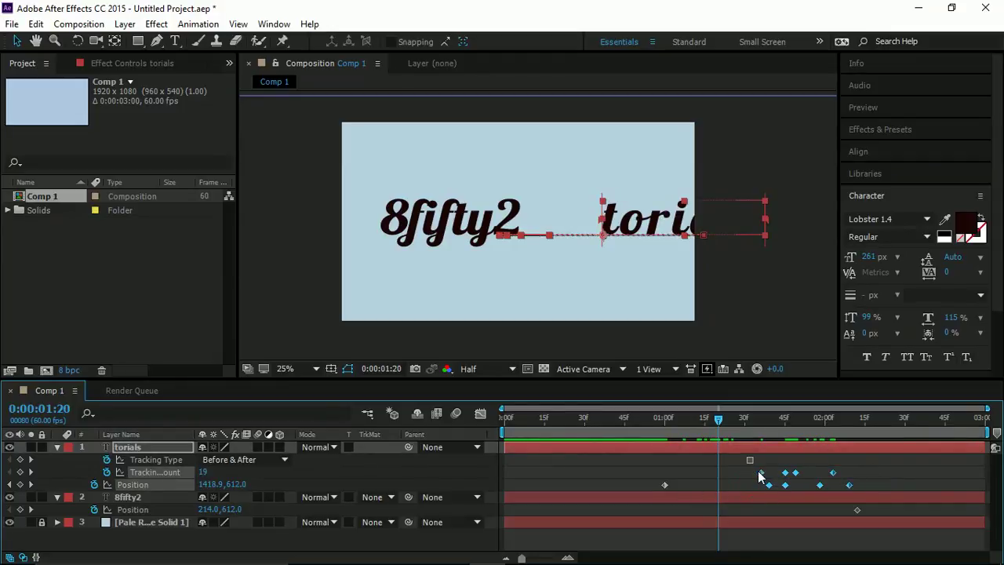
left_click_drag(759, 472, 739, 473)
left_click_drag(675, 421, 658, 423)
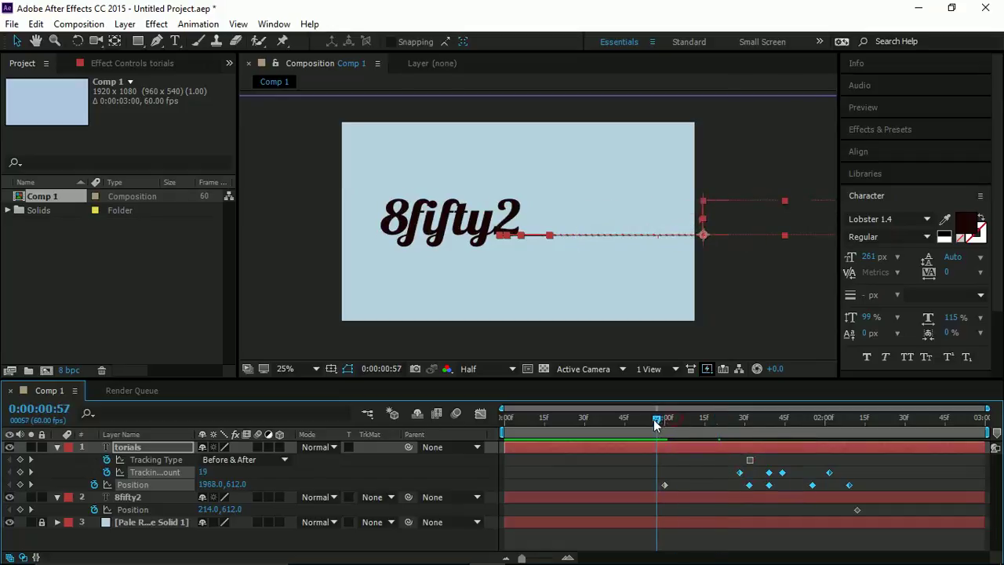
key("space")
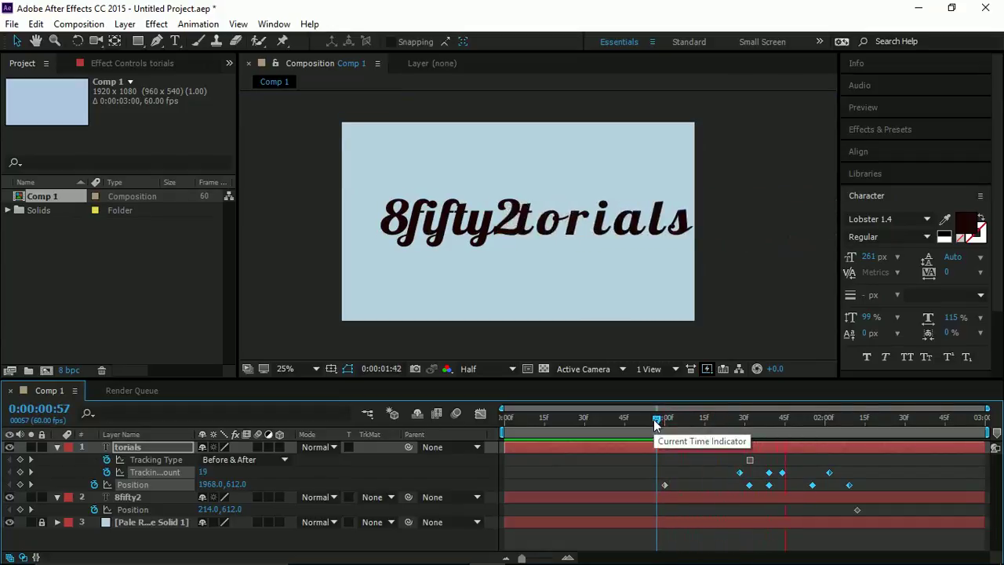
left_click_drag(786, 419, 664, 429)
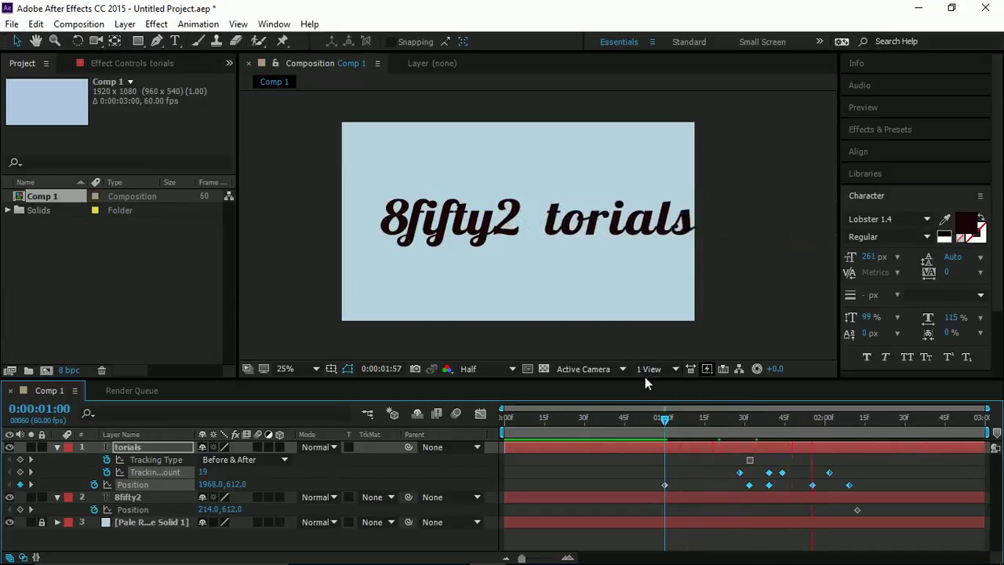
- Shift the two middle Tracking Amount keyframes of "torials" slightly later, to about 0:00:01:40 and 0:00:01:46, and scrub through the impact
left_click_drag(708, 431, 771, 474)
left_click(794, 478)
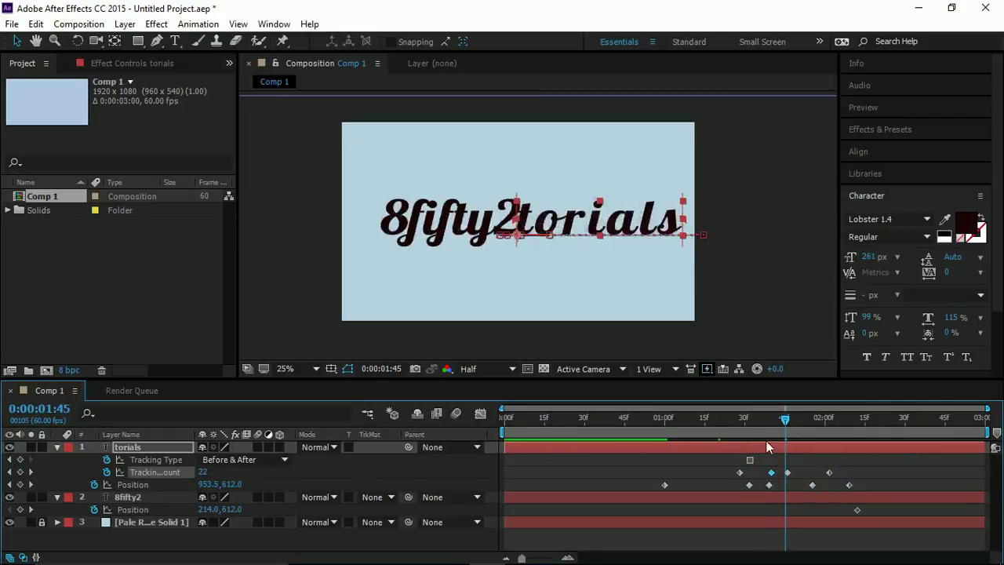
left_click(763, 427)
left_click_drag(763, 427, 758, 427)
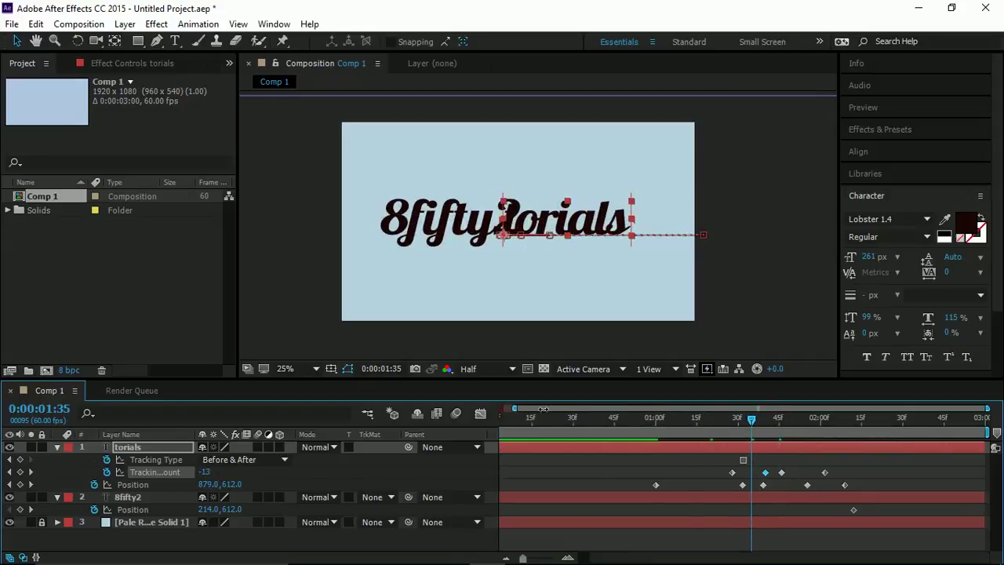
- Preview the bounce timing and set the "torials" Tracking Amount keyframe at 0:00:01:46 to 21
left_click_drag(503, 414, 636, 409)
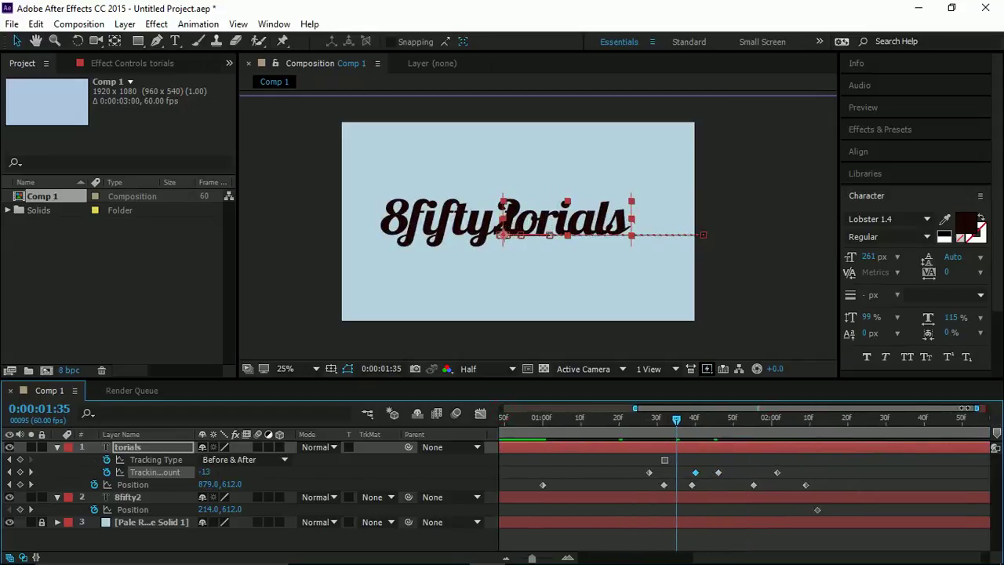
left_click_drag(986, 409, 877, 409)
left_click_drag(749, 426, 674, 444)
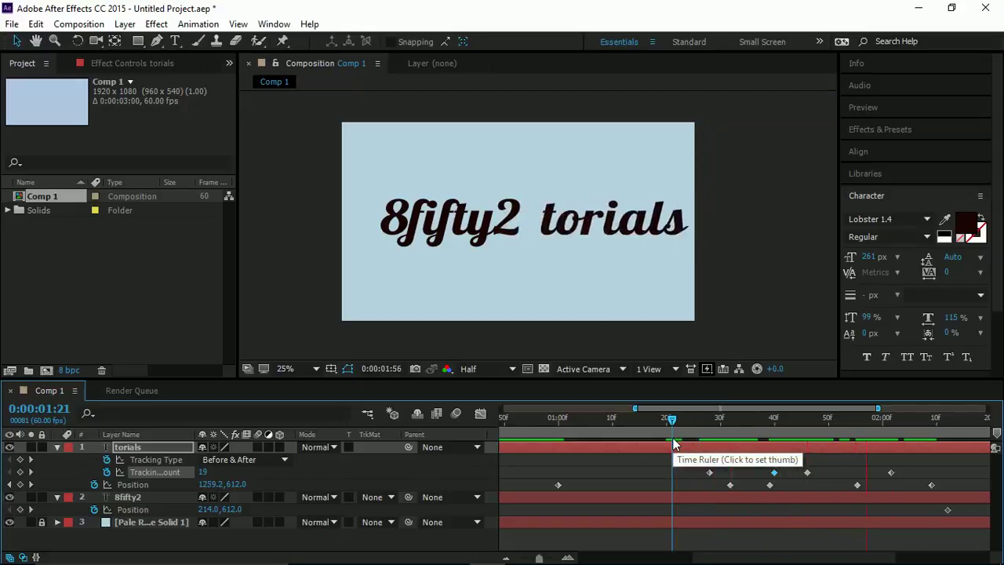
left_click_drag(812, 423, 807, 425)
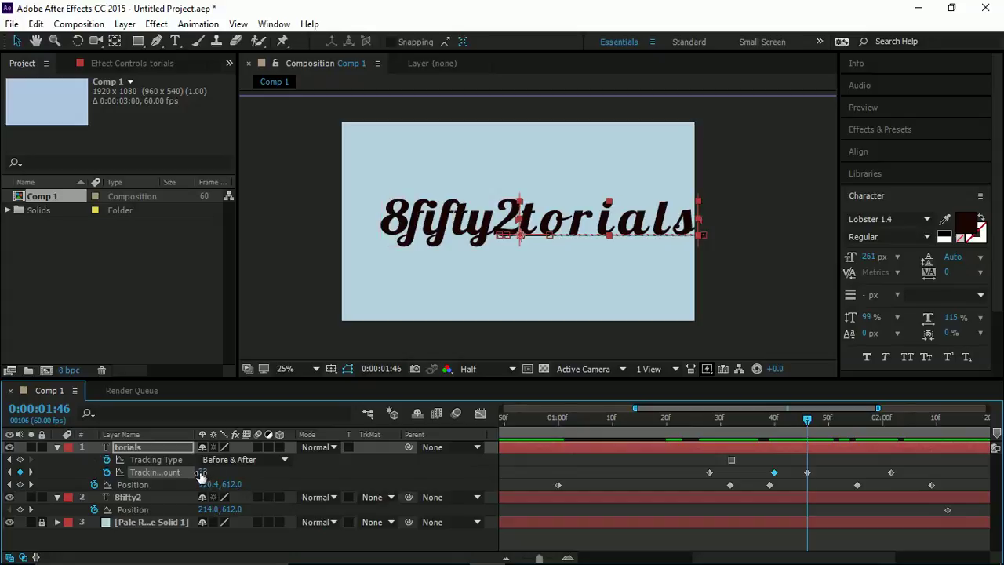
left_click_drag(200, 471, 191, 472)
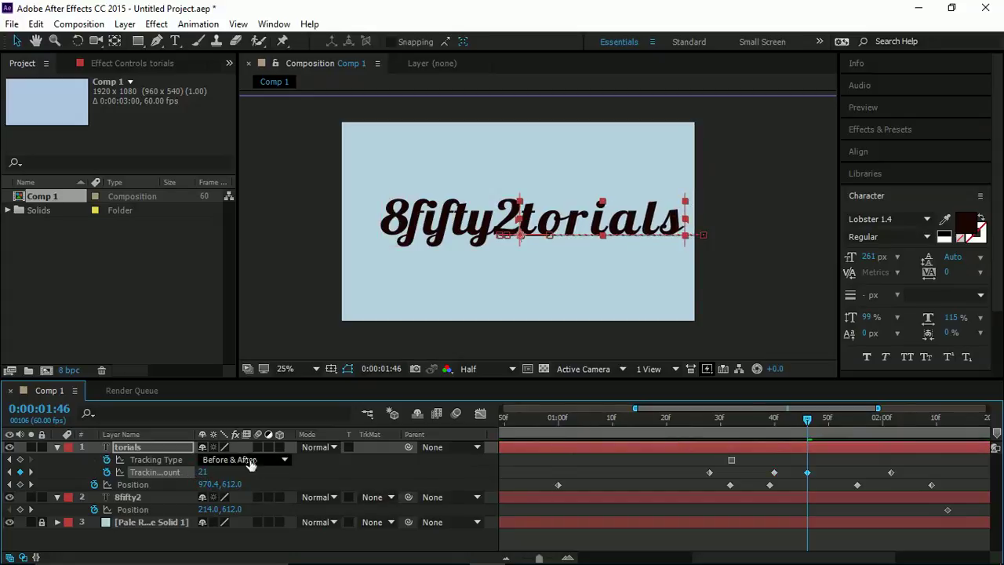
- Add a Skew property to the "torials" text animation and enable keyframing for Skew and Skew Axis at 0:00:01:28
left_click_drag(802, 423, 710, 433)
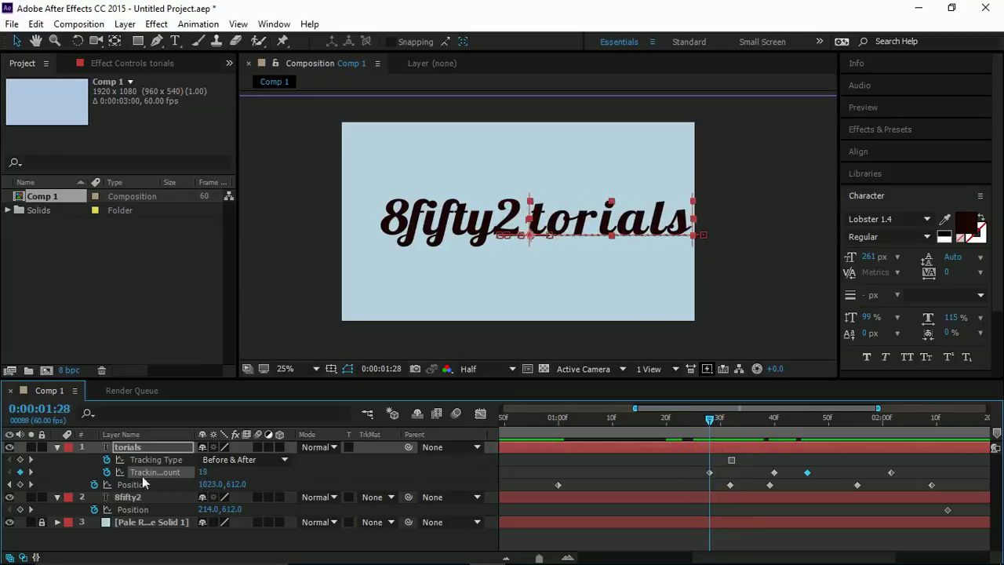
left_click(56, 446)
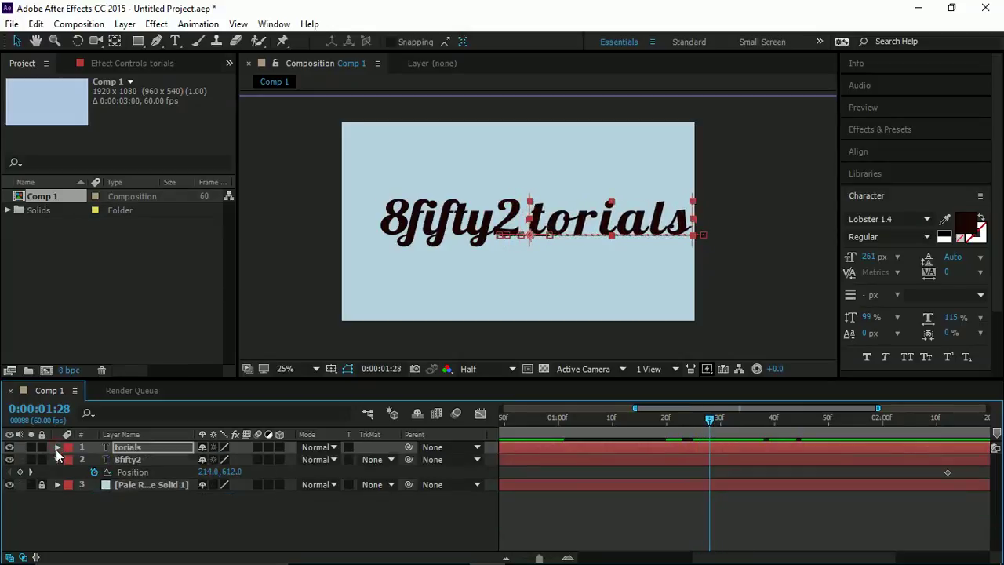
left_click(56, 447)
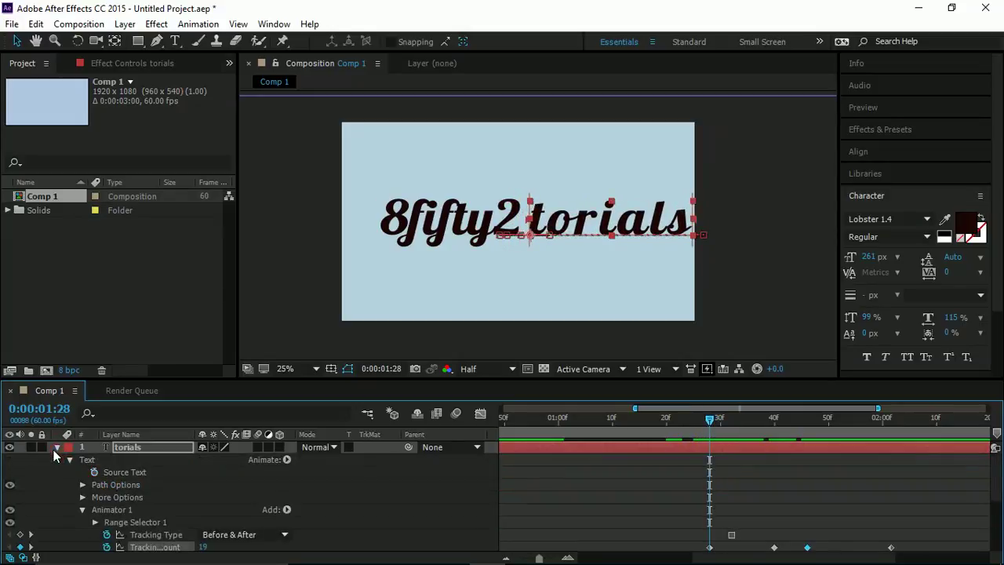
left_click(287, 459)
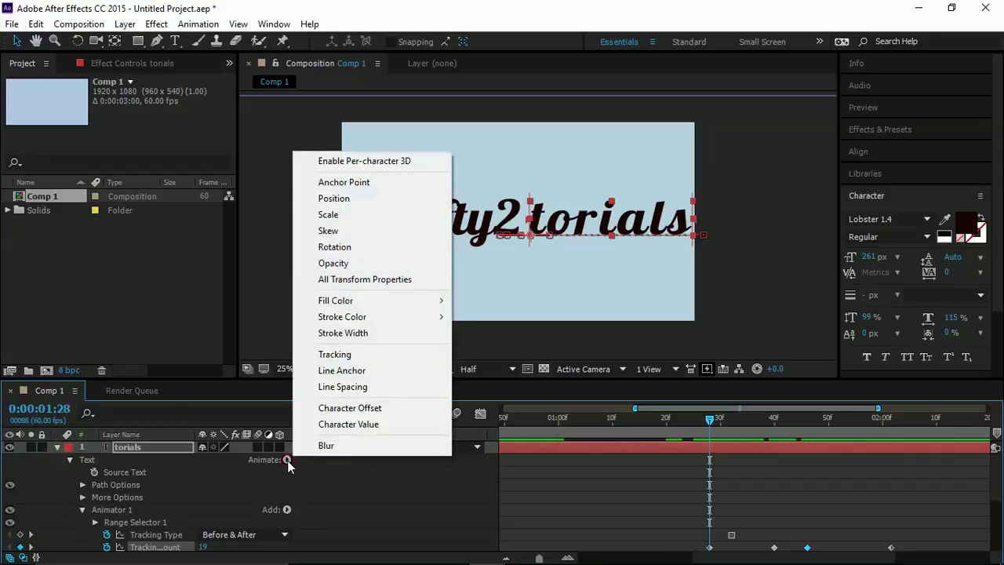
left_click(328, 230)
scroll(272, 490, "down", 1)
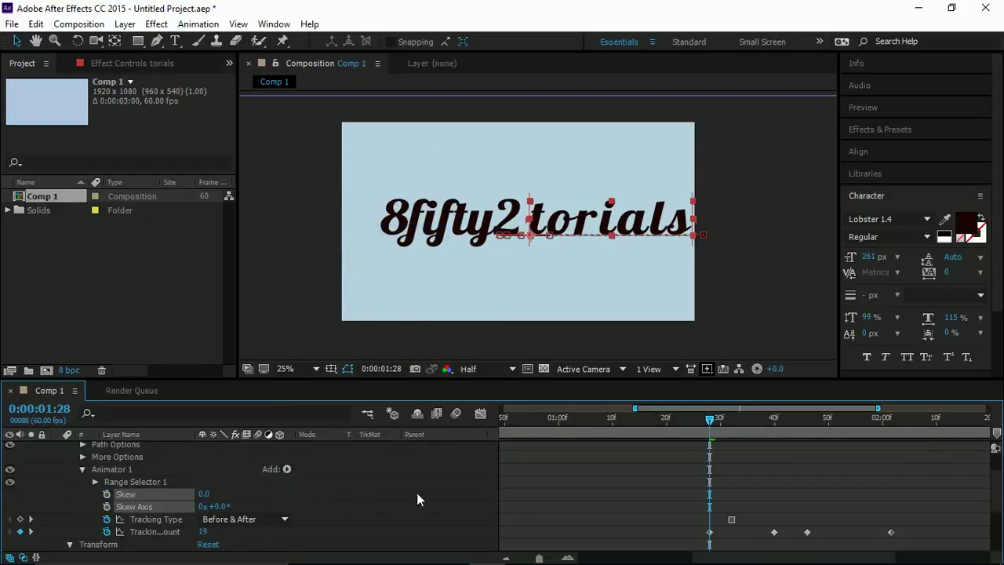
left_click(107, 507)
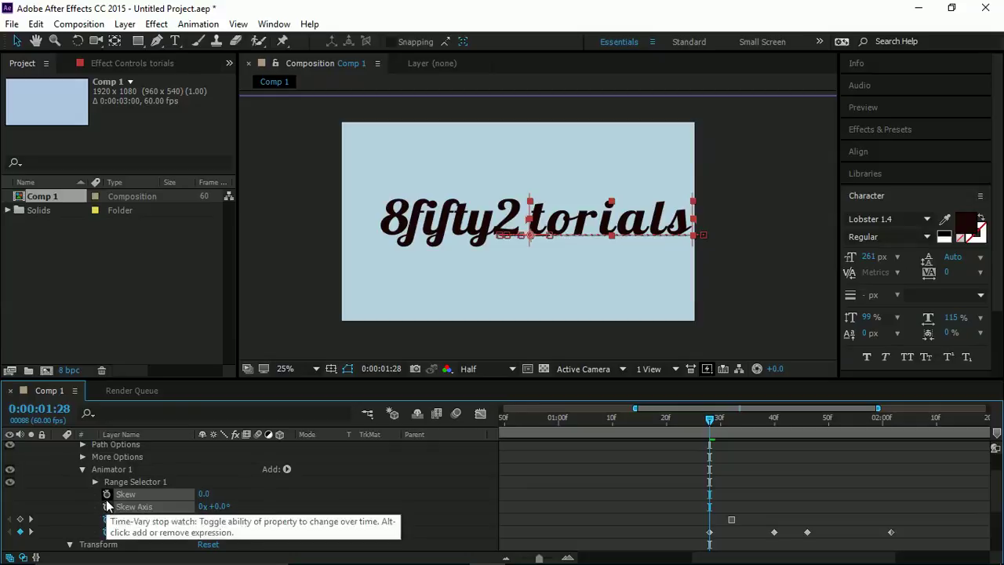
left_click(107, 495)
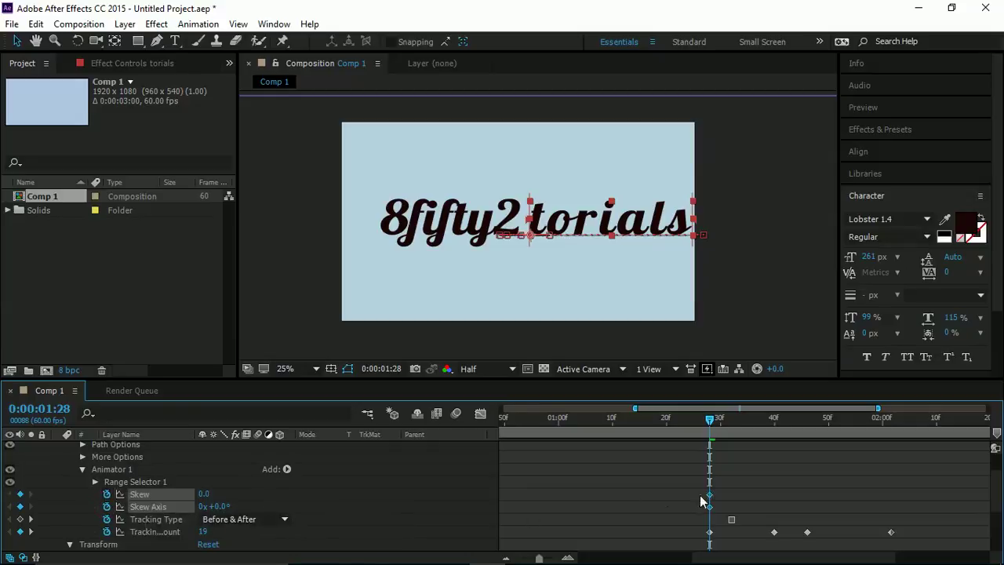
- Move the Skew and Skew Axis keyframes to about 0:00:02:01, and show only the keyframed properties of "torials"
mouse_move(710, 508)
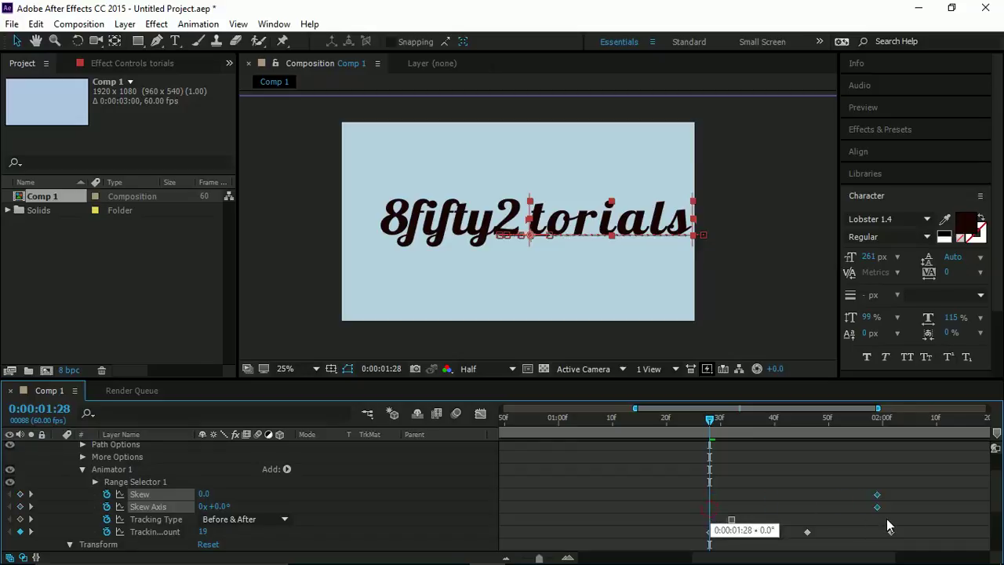
scroll(878, 502, "down", 2)
scroll(867, 490, "up", 1)
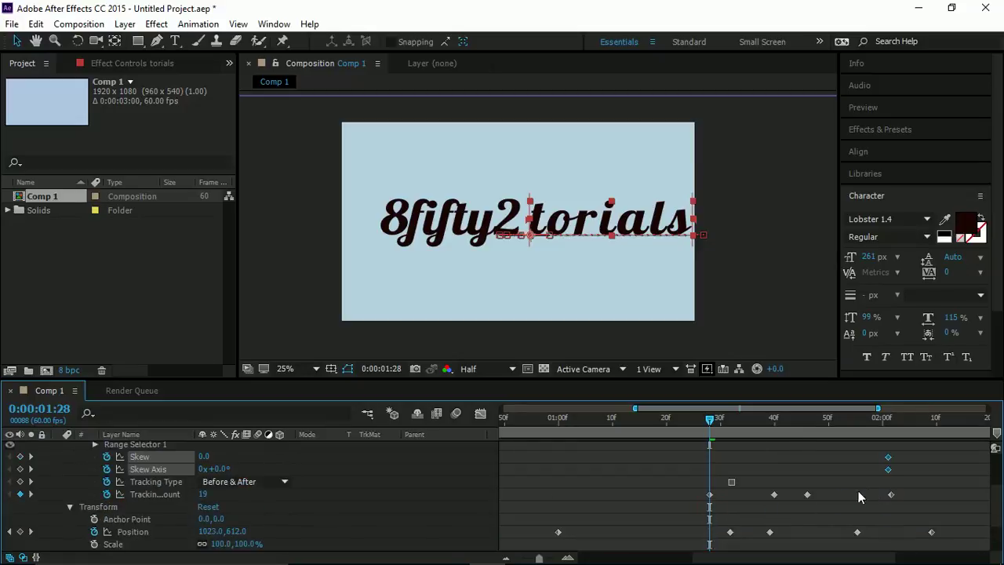
scroll(314, 468, "up", 2)
left_click(131, 450)
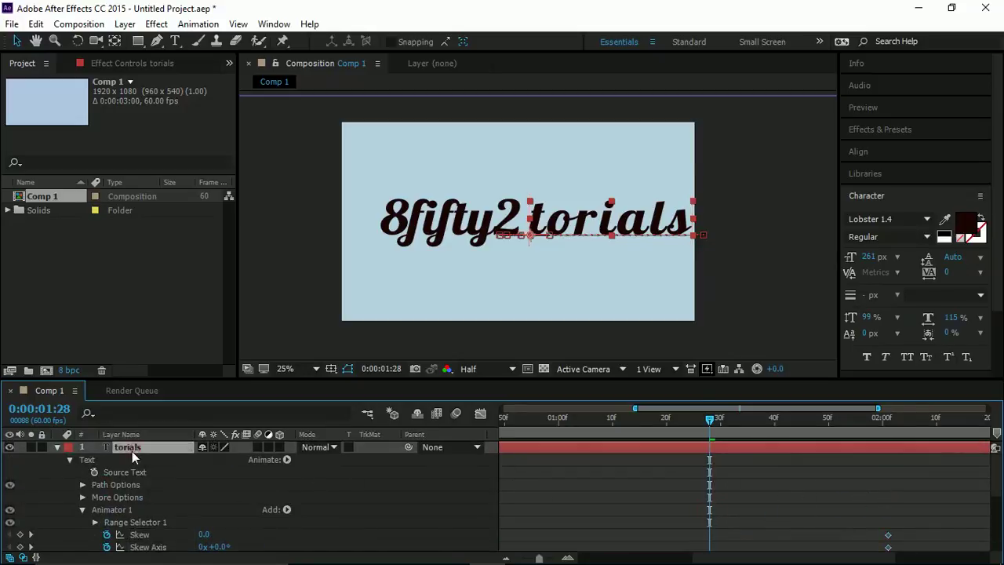
key("u")
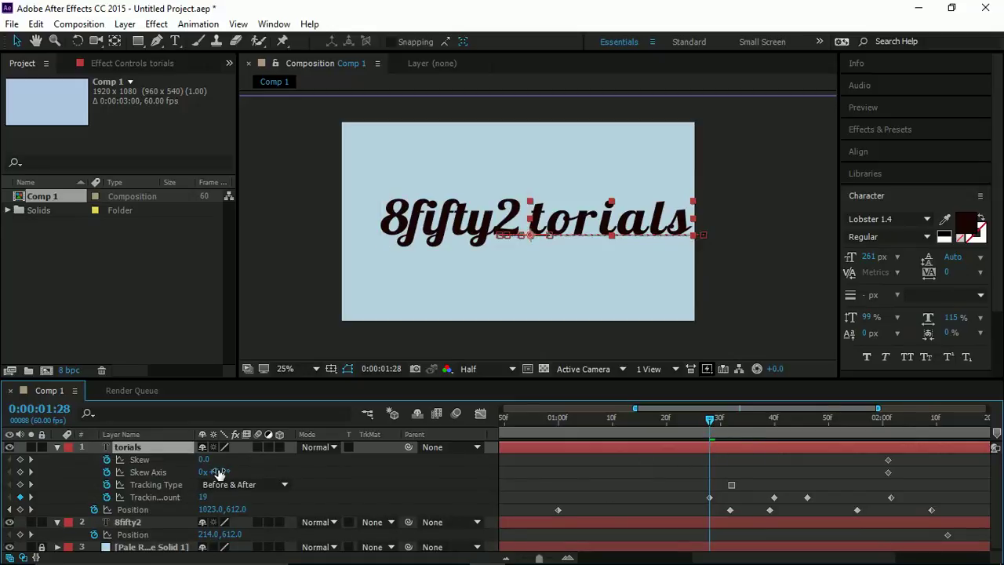
left_click_drag(220, 472, 283, 473)
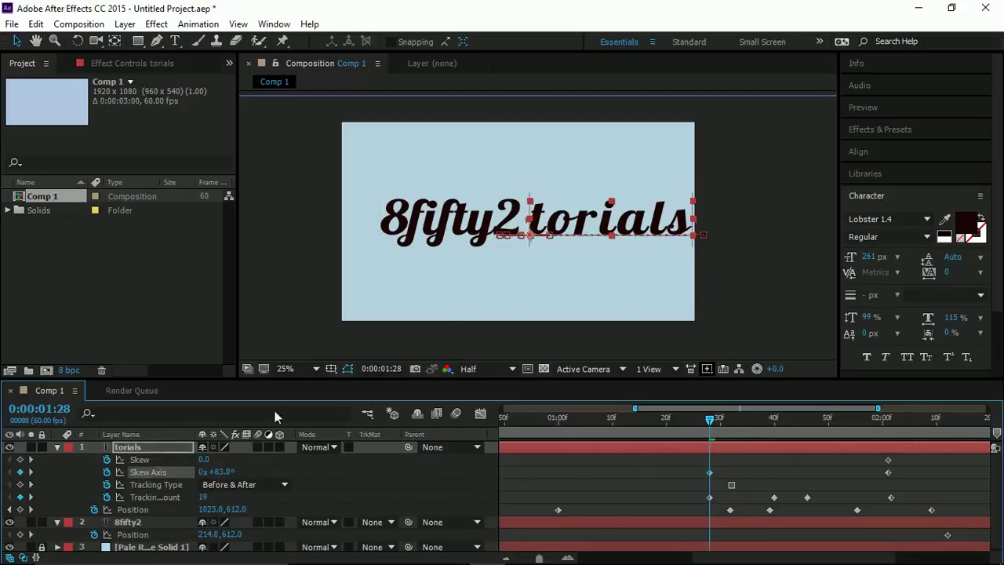
key("ctrl+z")
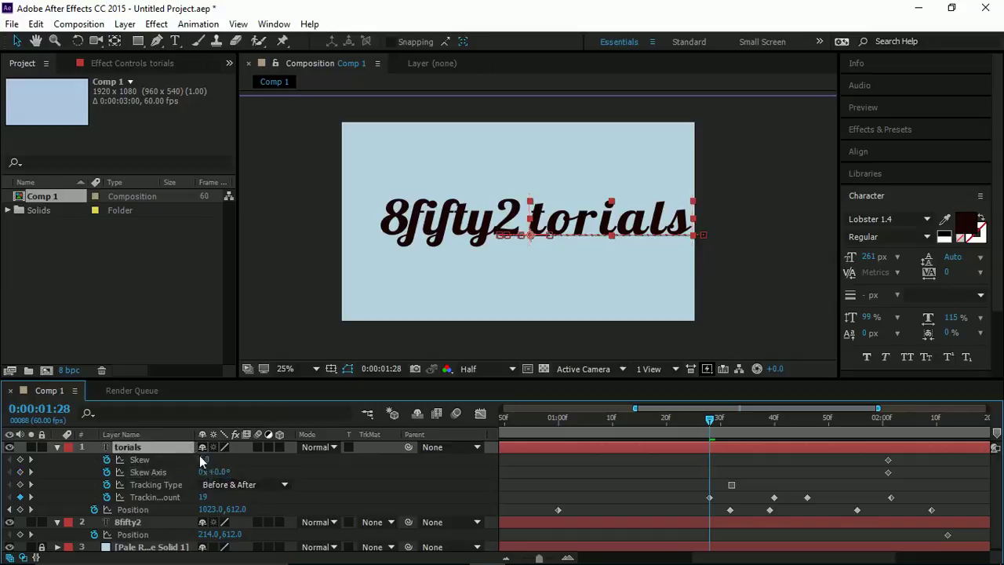
left_click_drag(203, 460, 181, 461)
key("ctrl+z")
- Add a Skew keyframe of 19 to "torials" and place it at about 0:00:01:29
mouse_move(708, 425)
left_mouse_down()
mouse_move(722, 425)
mouse_move(688, 425)
mouse_move(704, 425)
left_mouse_up()
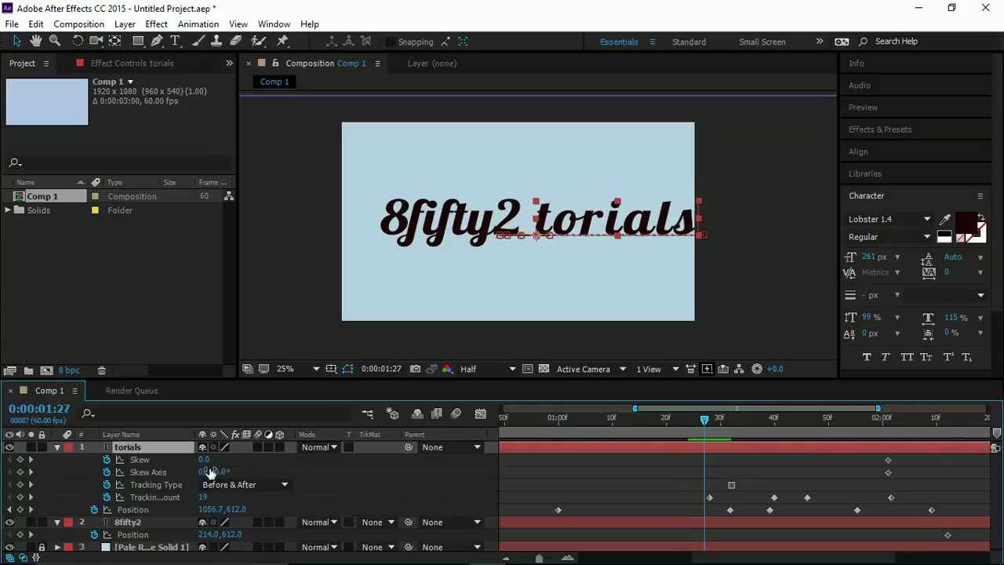
left_click_drag(204, 458, 629, 468)
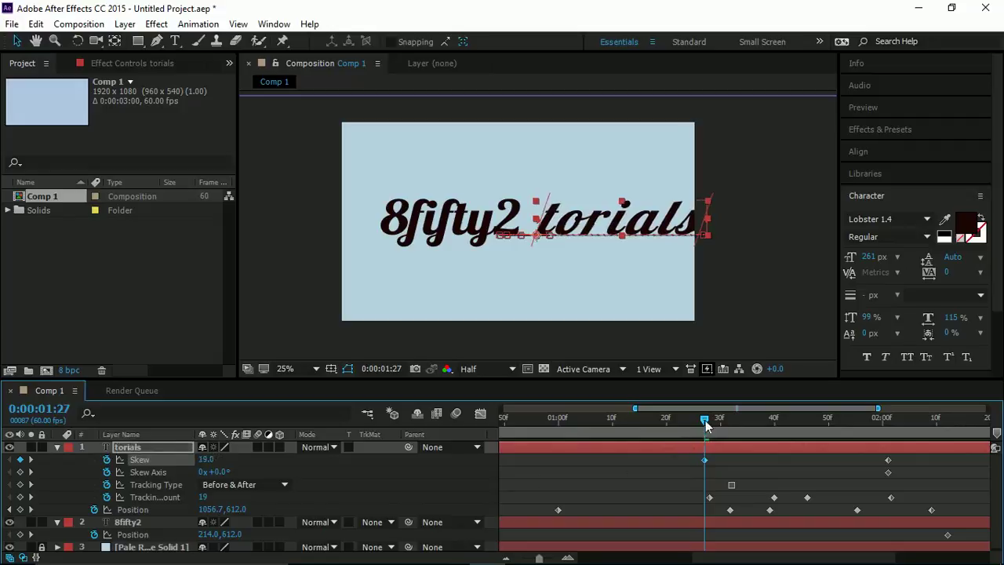
left_click_drag(705, 425, 716, 462)
left_click(712, 465)
- Lean "torials" the opposite way on impact by setting Skew to -12 at 0:00:01:34
left_click_drag(724, 425, 744, 424)
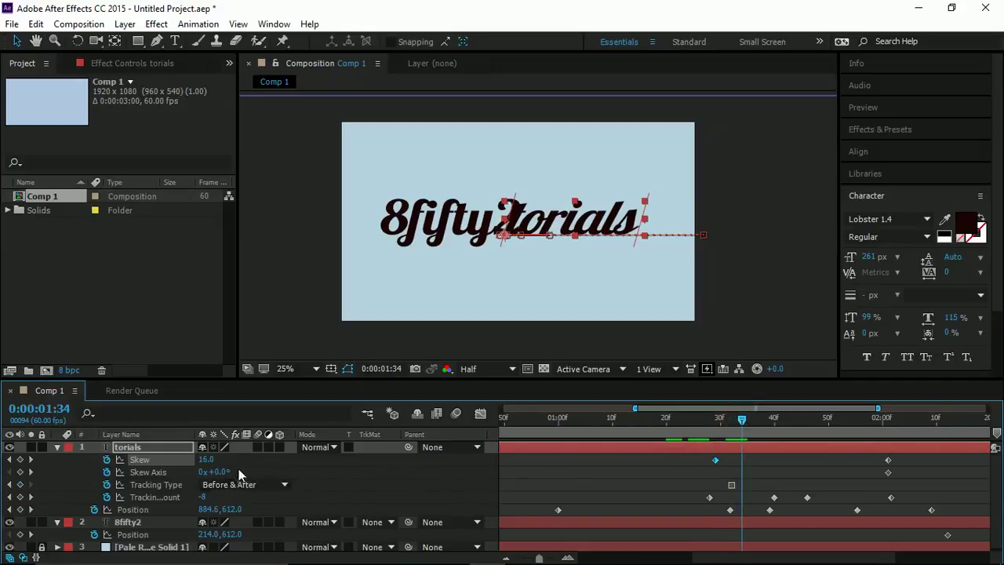
left_click_drag(205, 459, 182, 455)
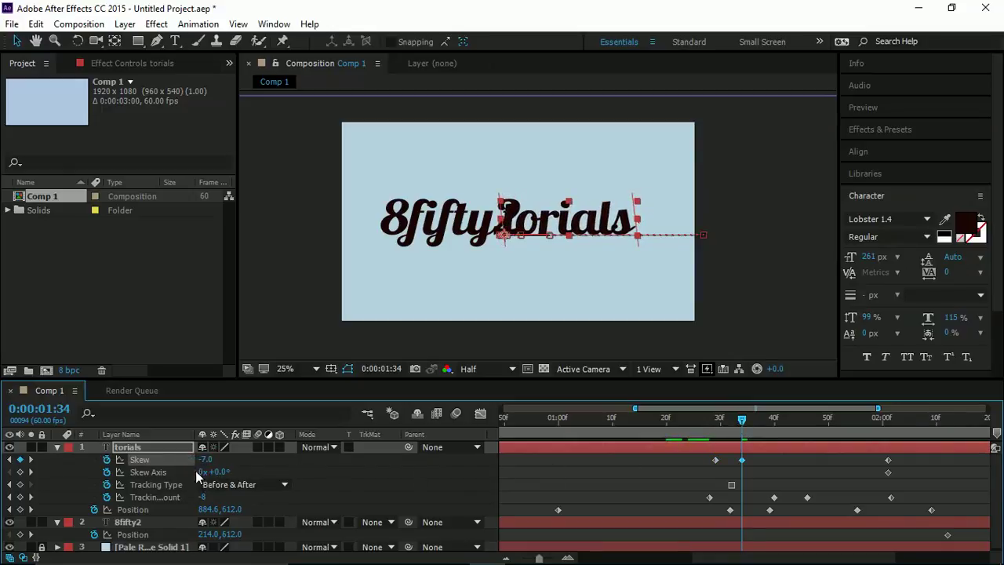
left_click_drag(203, 463, 196, 460)
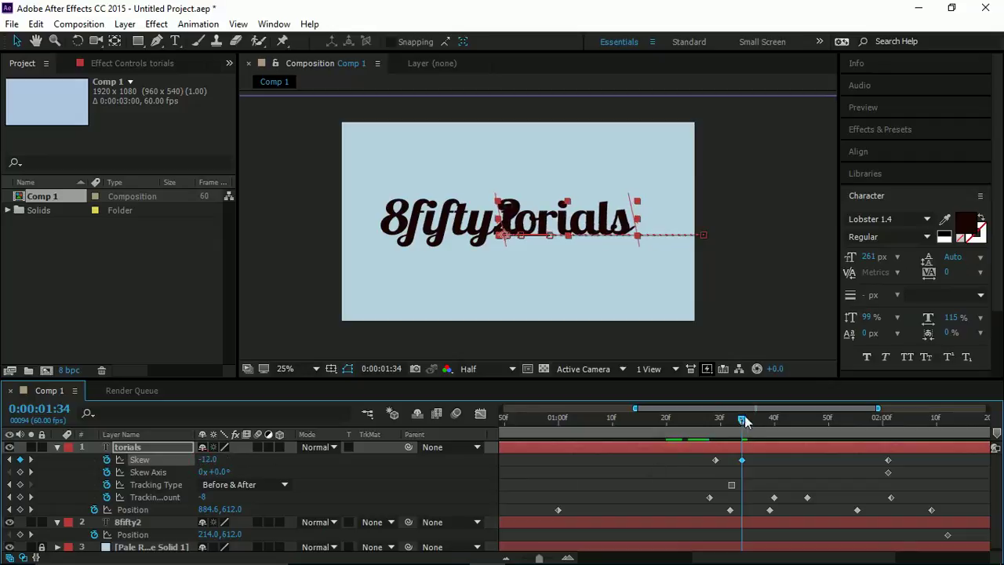
- Set the Skew of "torials" to -10 at 0:00:01:40
left_click_drag(745, 421, 774, 442)
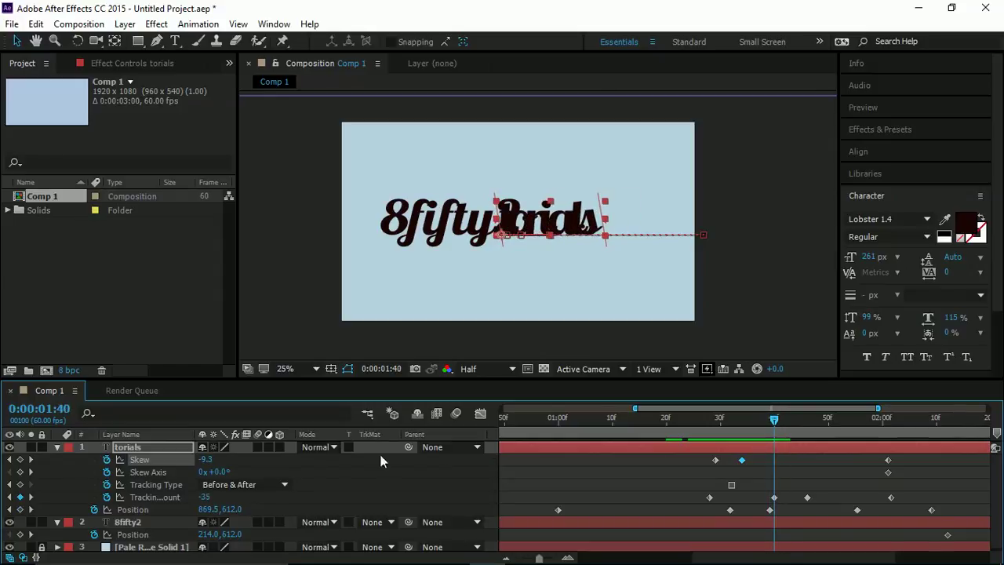
left_click_drag(206, 463, 211, 465)
left_click(212, 460)
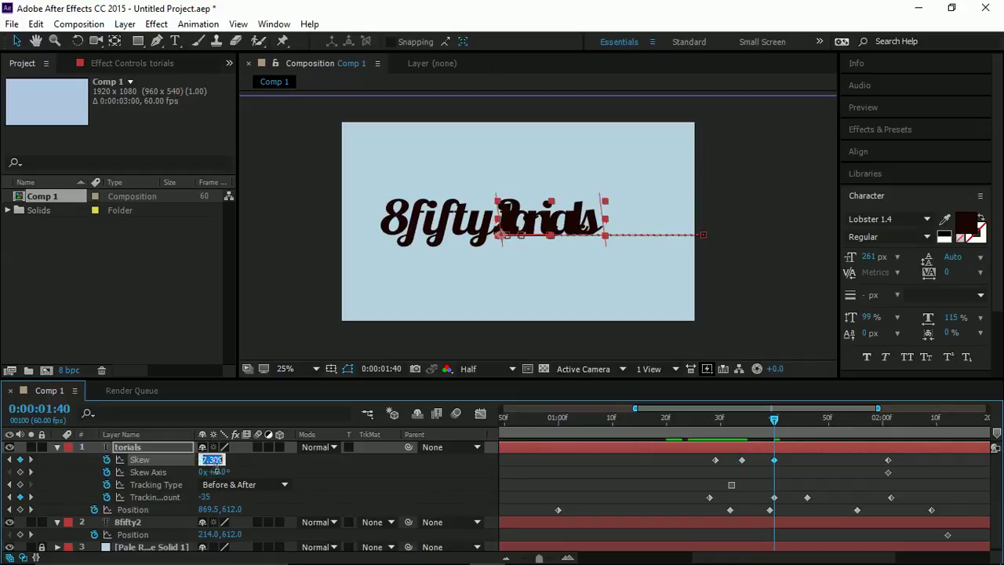
type("-10")
left_click(757, 473)
- Straighten "torials" with a Skew keyframe of 0 at 0:00:01:43
left_click_drag(773, 430, 790, 446)
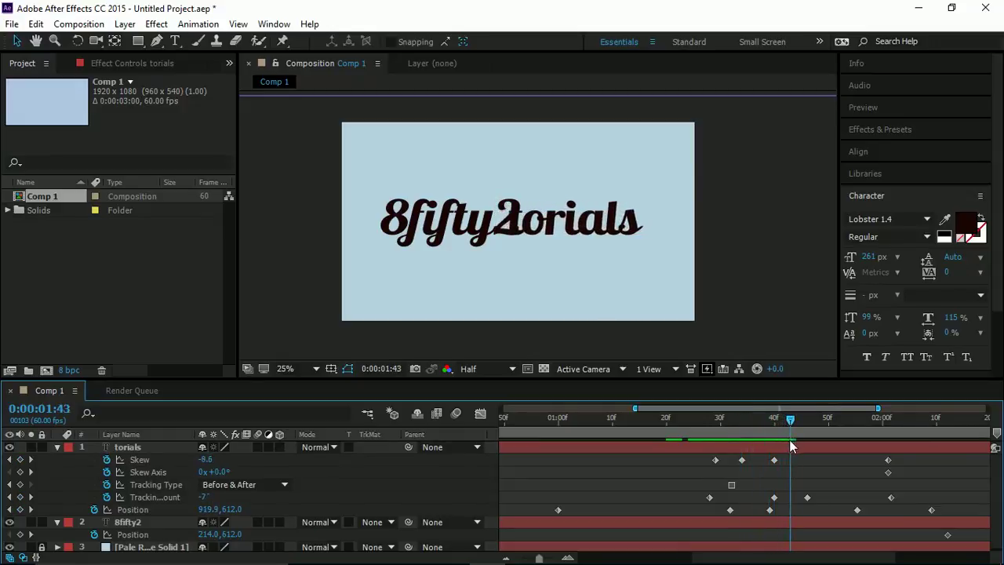
left_click(207, 460)
type("0")
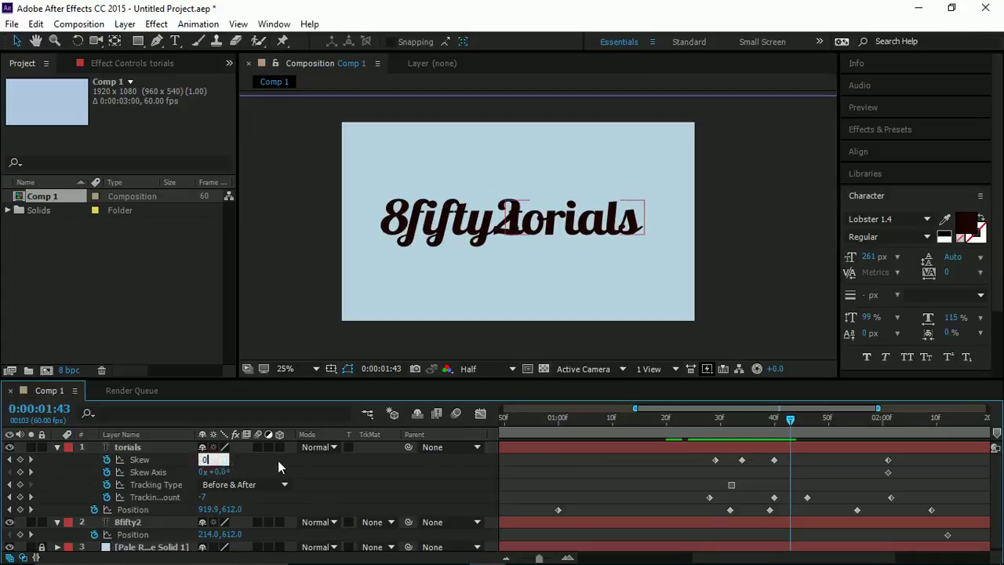
left_click(279, 460)
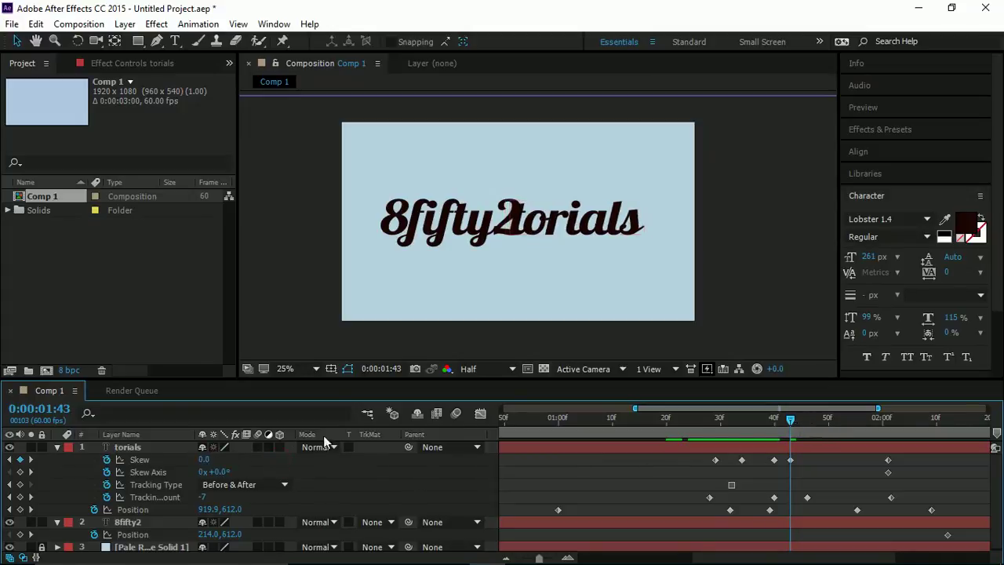
- Fine-tune the Skew value at the 0:00:01:43 keyframe and shift that keyframe to about 0:00:01:46
left_click(202, 462)
left_click_drag(202, 462, 205, 461)
left_click_drag(792, 421, 802, 422)
left_click_drag(791, 461, 807, 461)
- Move the first Position keyframe of "torials" to about 0:00:01:10 and preview the faster slide-in from 0:00:01:00
left_click_drag(801, 421, 656, 443)
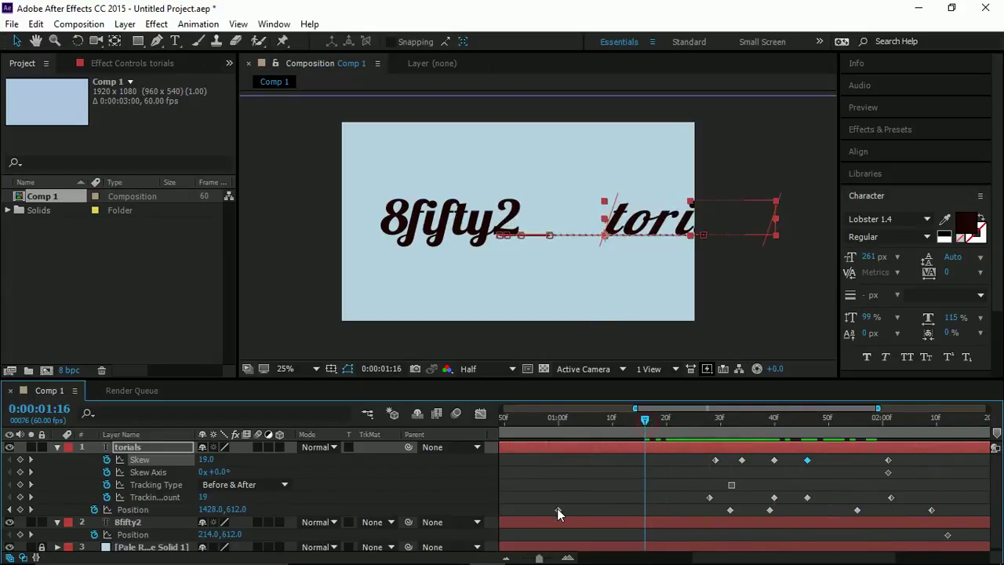
left_click_drag(559, 510, 609, 473)
left_click_drag(602, 421, 557, 420)
key("space")
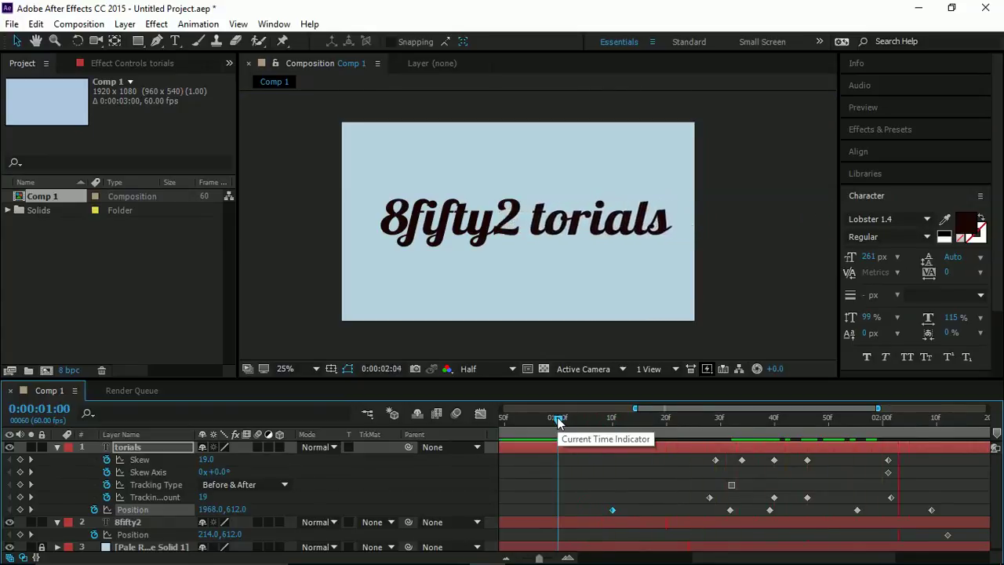
left_click_drag(561, 420, 747, 458)
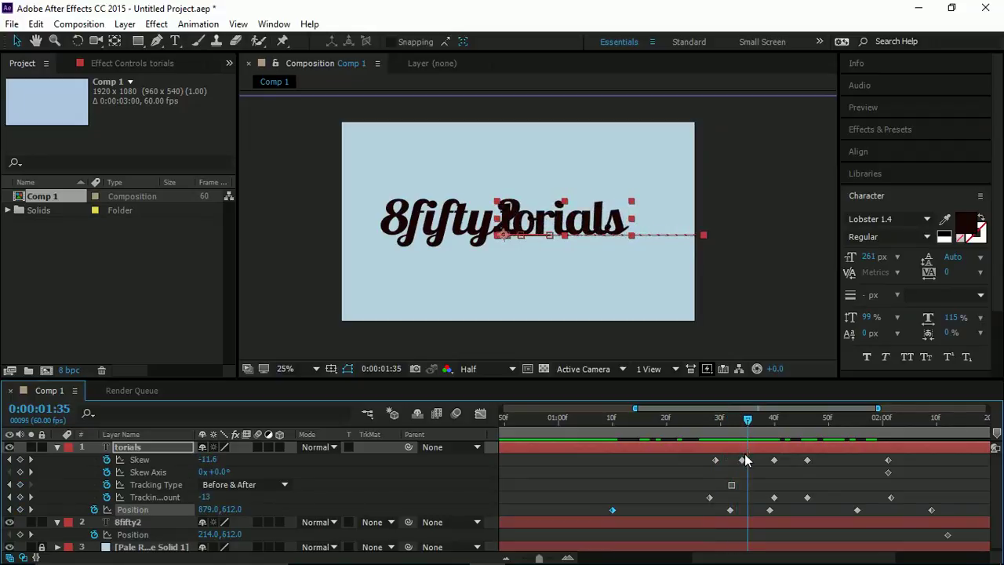
- Keyframe the Scale of "torials" from 100% at about 0:00:01:35 to an unlinked 100% wide and 111% high at 0:00:01:38
left_click_drag(746, 460, 725, 459)
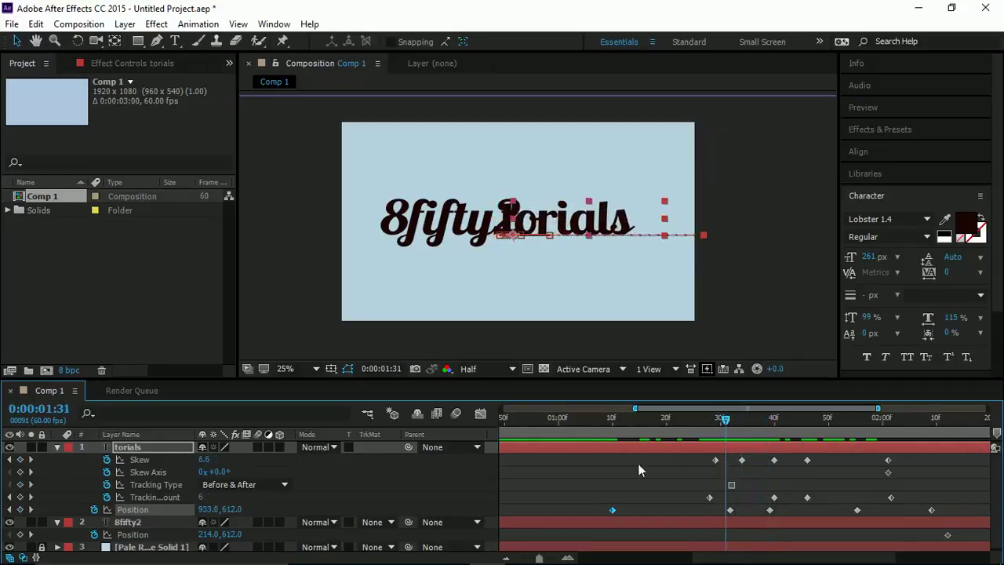
left_click(56, 448)
left_click(58, 448)
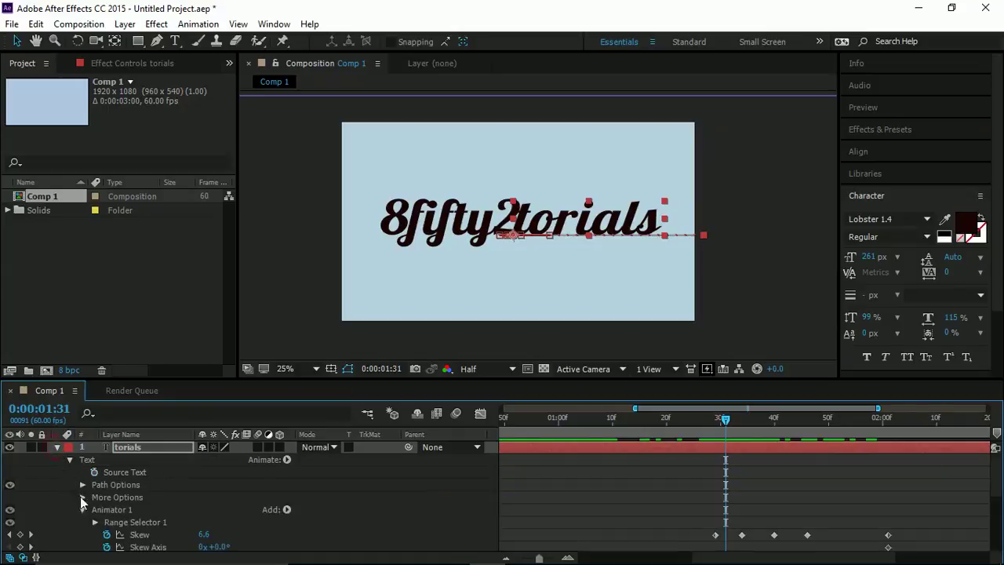
left_click(70, 460)
left_click(94, 509)
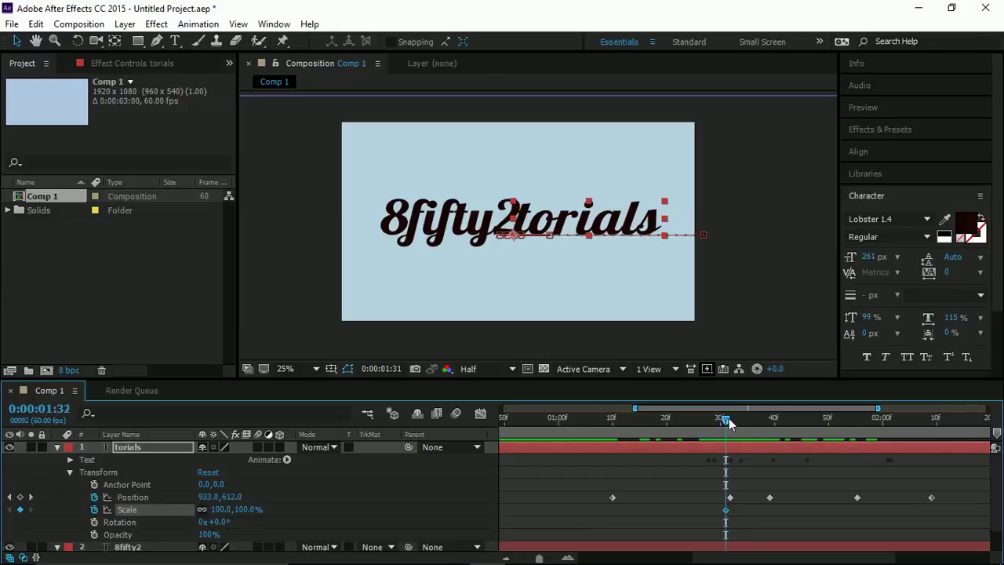
left_click_drag(728, 418, 765, 423)
left_click_drag(726, 512, 750, 512)
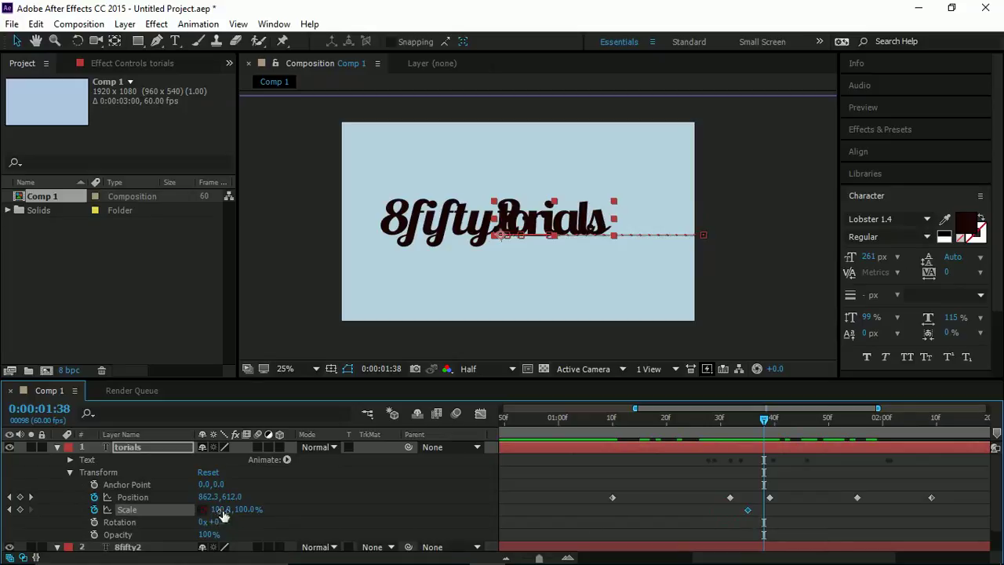
left_click_drag(246, 510, 259, 517)
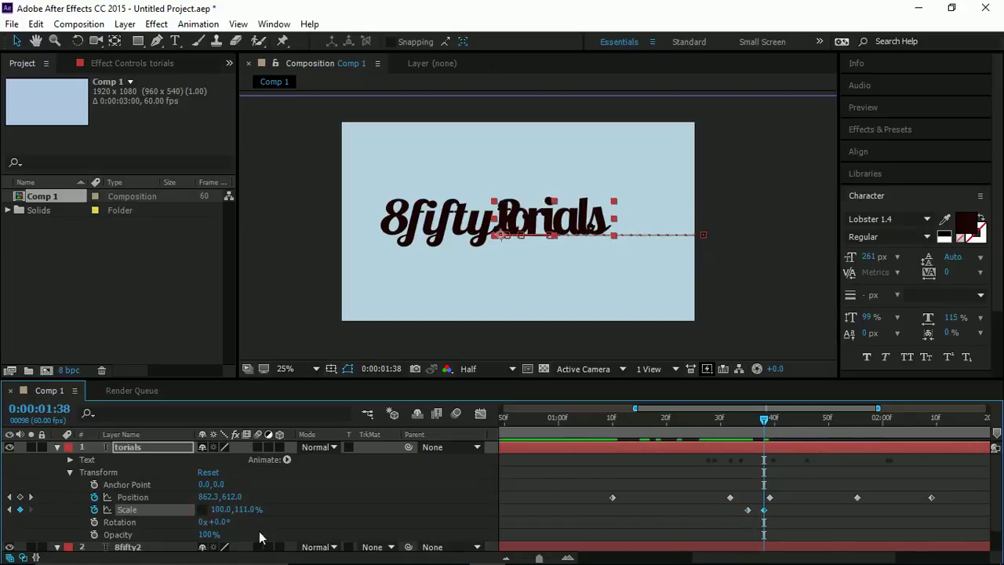
- Rework the Scale height of "torials" at 0:00:01:38, settling on 112% with the width kept at 100%
key("ctrl+z")
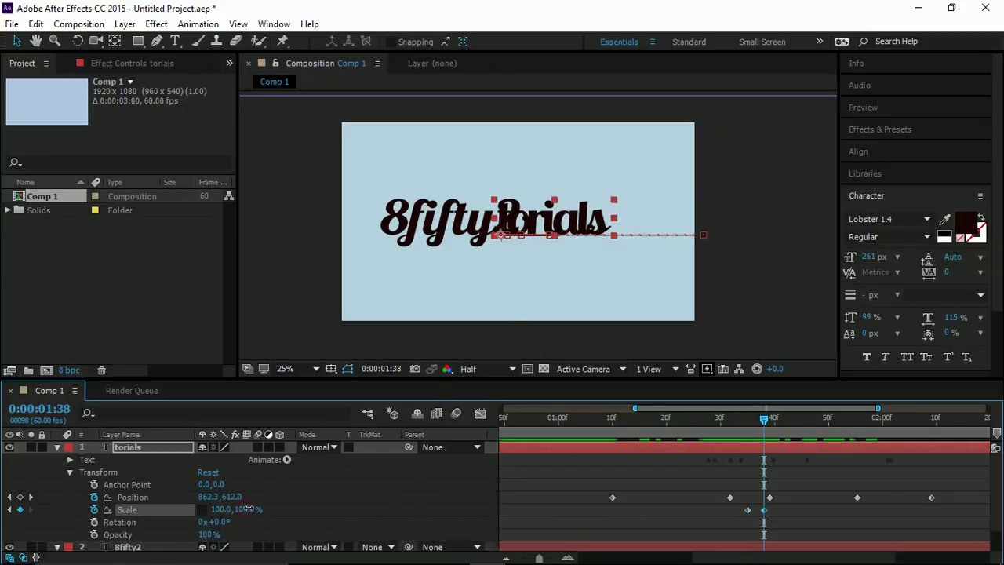
left_click_drag(247, 509, 262, 510)
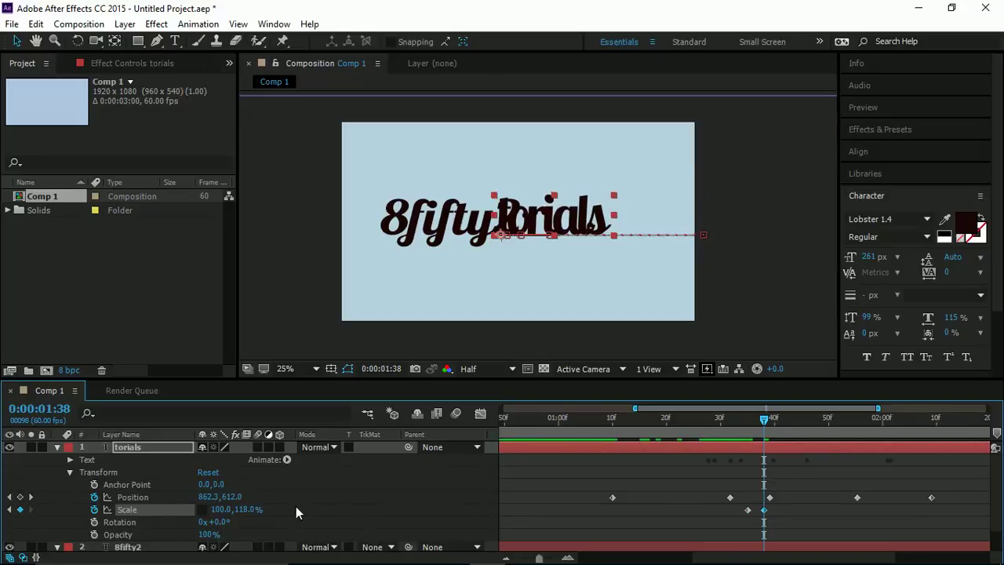
left_click(241, 515)
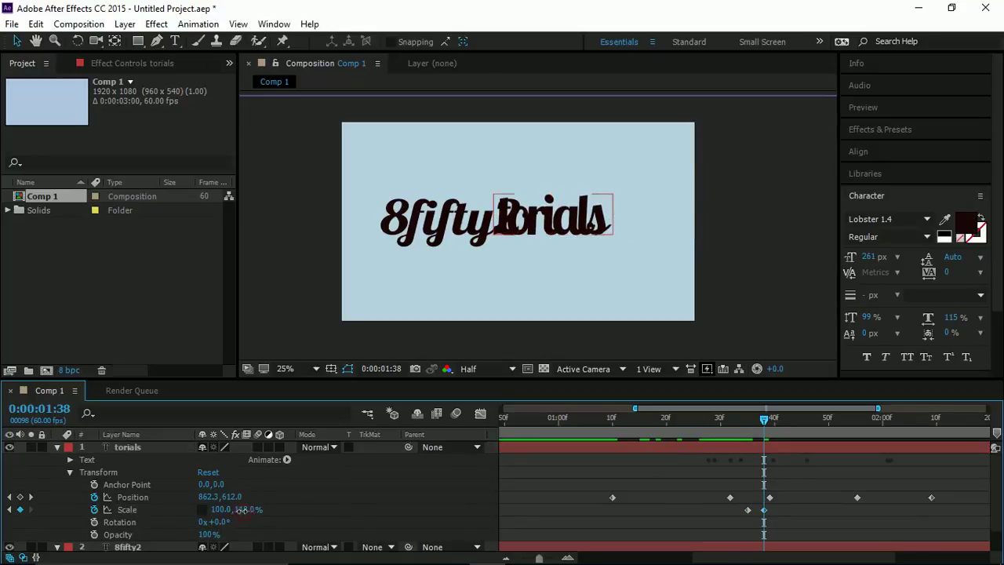
left_click_drag(241, 509, 237, 510)
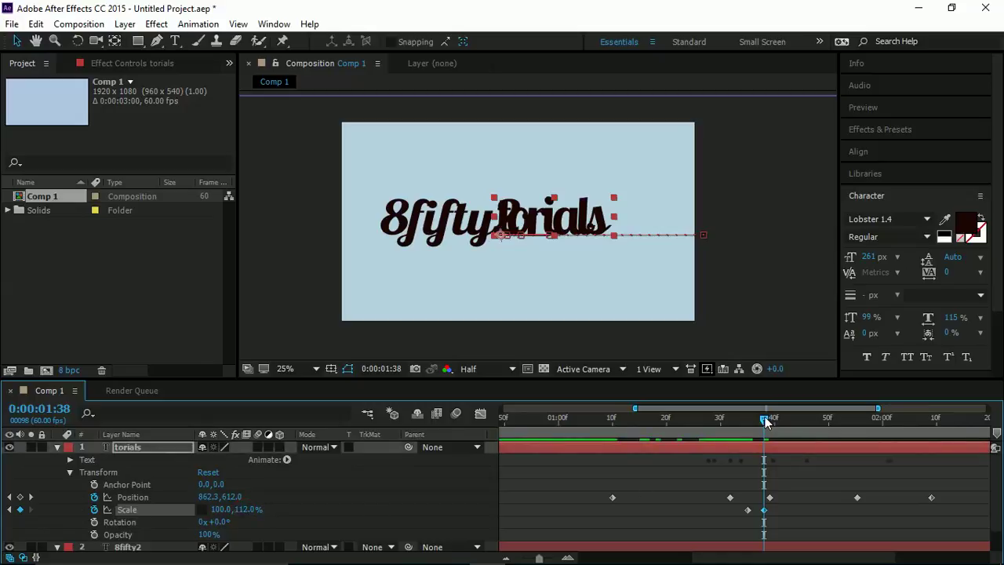
- Add a Scale keyframe to "torials" at 0:00:01:41 with the height set back to 100%
left_click_drag(765, 421, 779, 424)
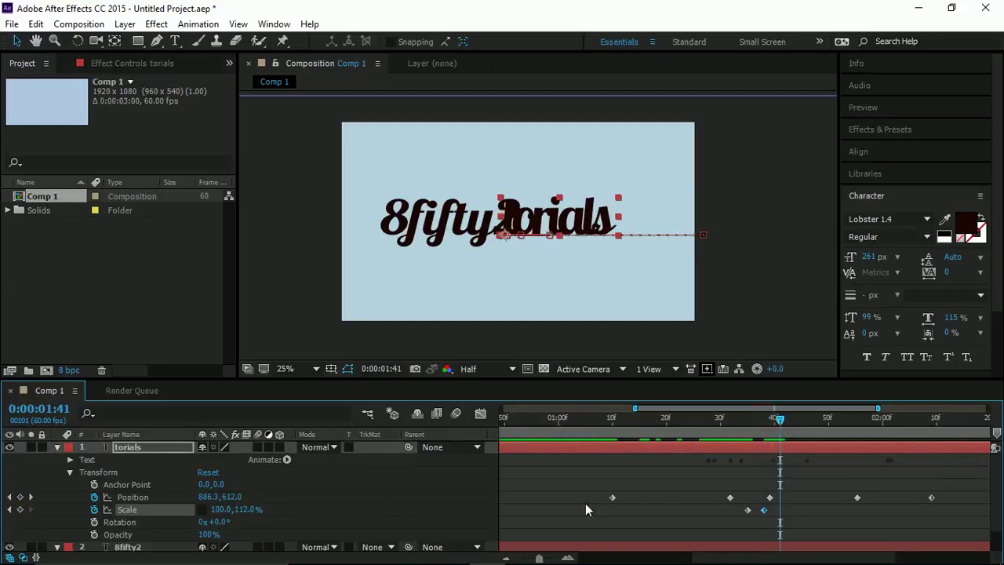
left_click(248, 509)
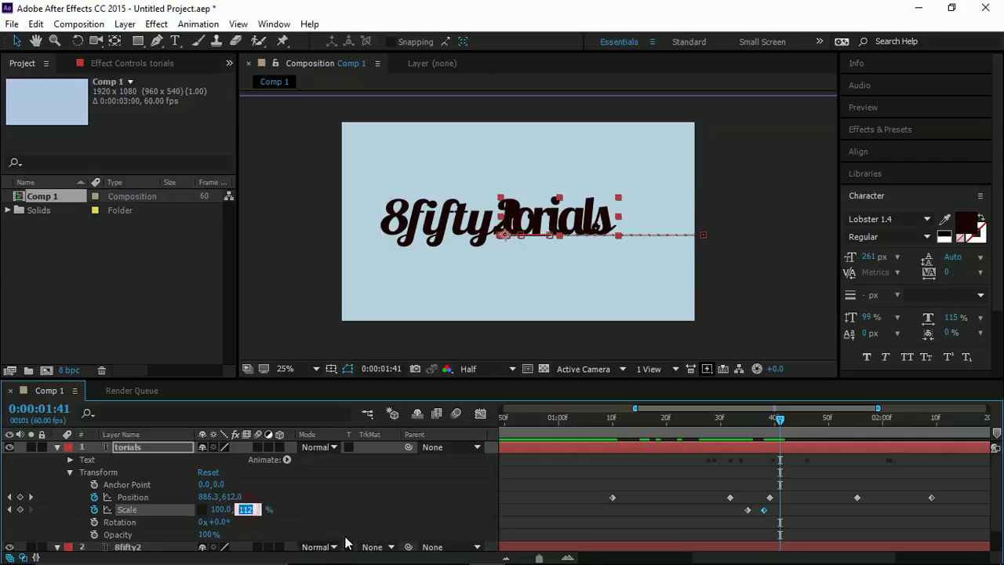
type("100")
key("Return")
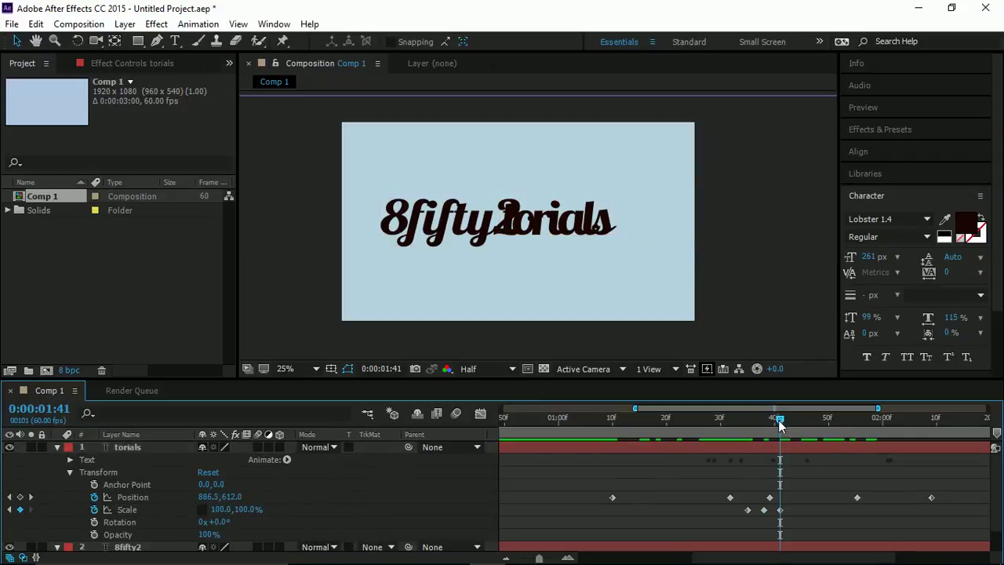
- Shift the stretched Scale keyframe of "torials" to 0:00:01:40 and the closing one to about 0:00:01:44, and preview from 0:00:01:20
left_click_drag(779, 422, 782, 449)
mouse_move(782, 511)
left_mouse_down()
mouse_move(796, 511)
mouse_move(774, 511)
left_mouse_up()
mouse_move(766, 514)
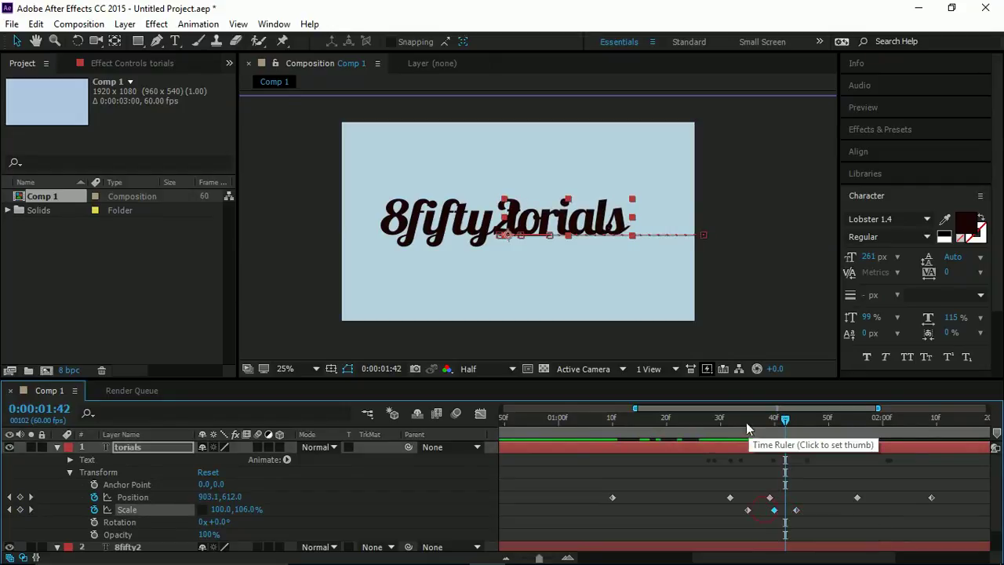
left_click_drag(746, 422, 668, 422)
key("space")
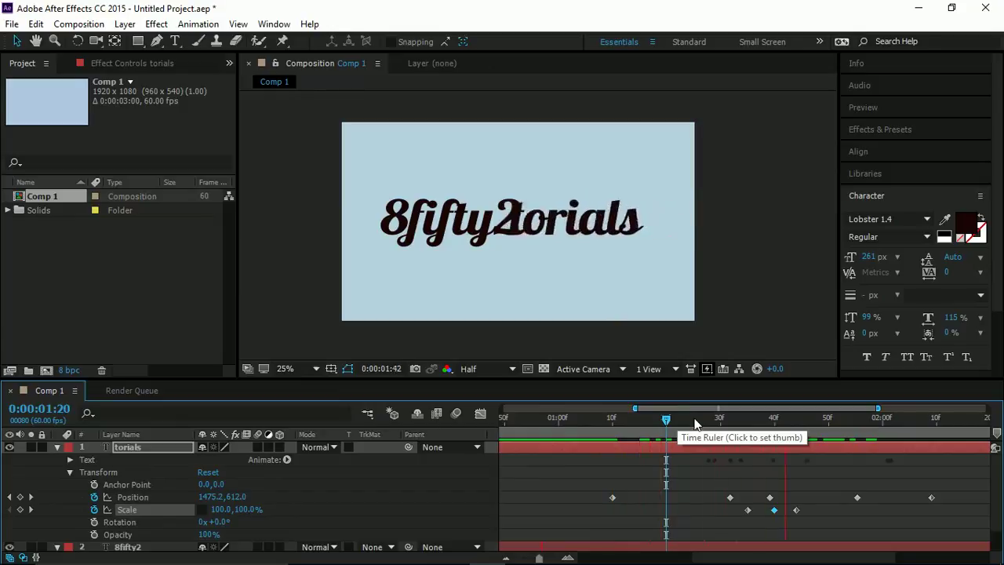
- Set the Scale height of "torials" at the 0:00:01:40 keyframe to 108%
left_click_drag(752, 424, 775, 433)
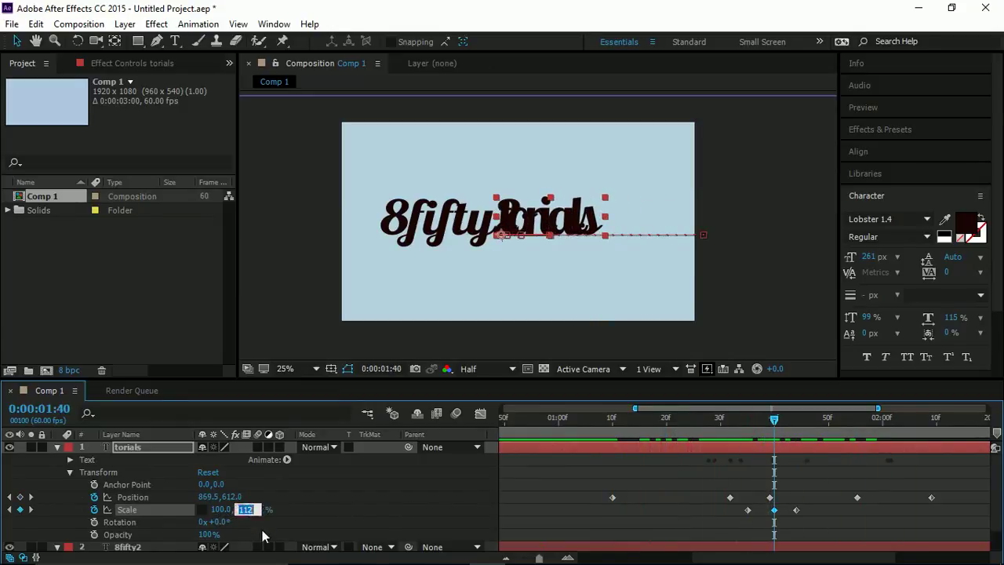
type("108")
mouse_move(721, 429)
left_mouse_down()
mouse_move(739, 417)
mouse_move(709, 422)
left_mouse_up()
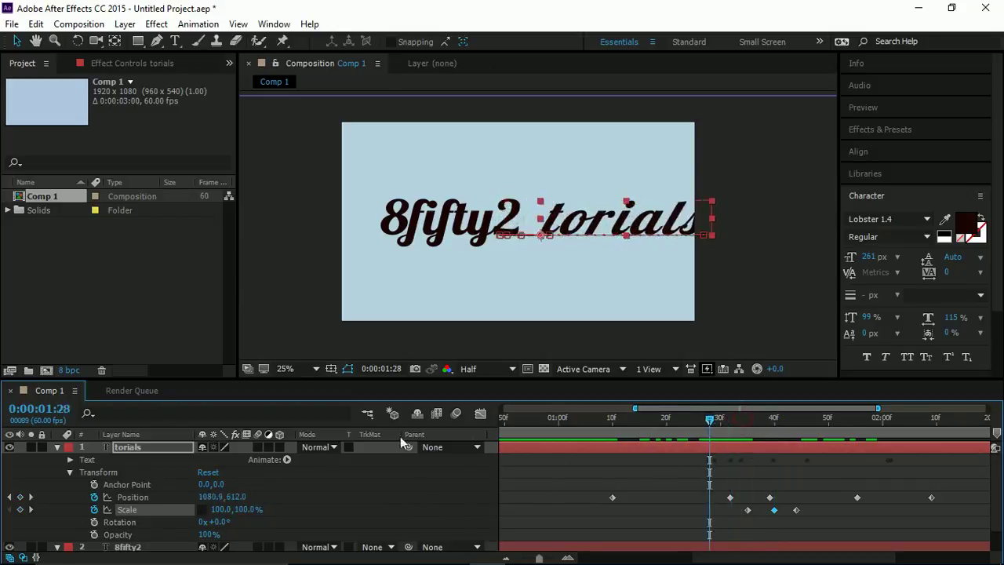
- Collapse the "torials" layer, expand the properties of "8fifty2", and add a Tracking text animator to "8fifty2"
left_click(58, 446)
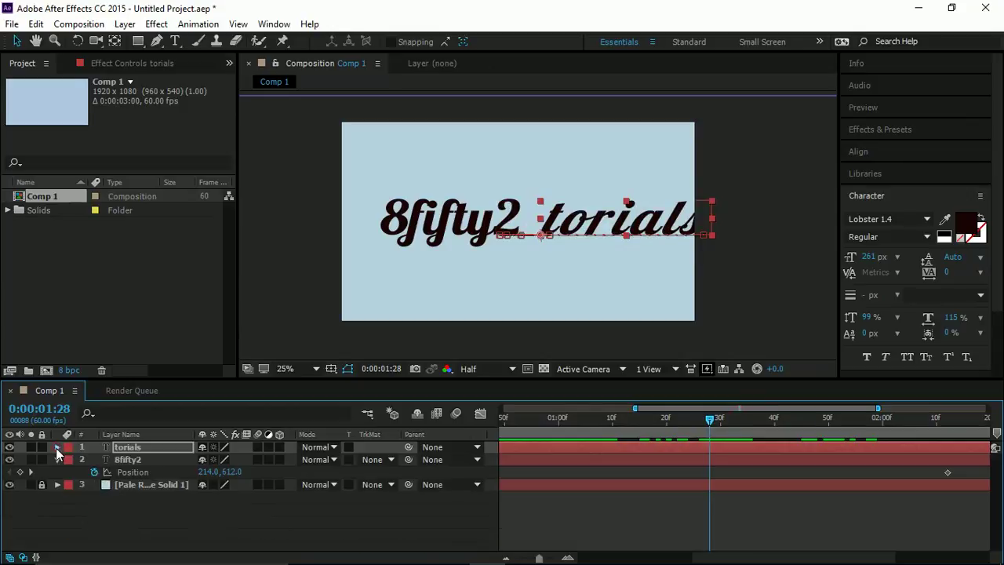
left_click(133, 459)
key("p")
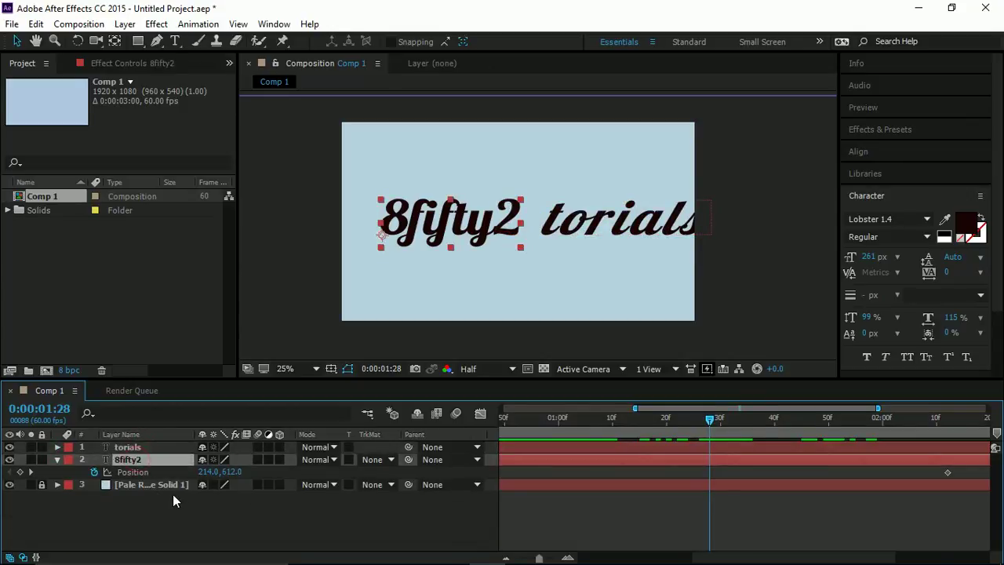
left_click(51, 463)
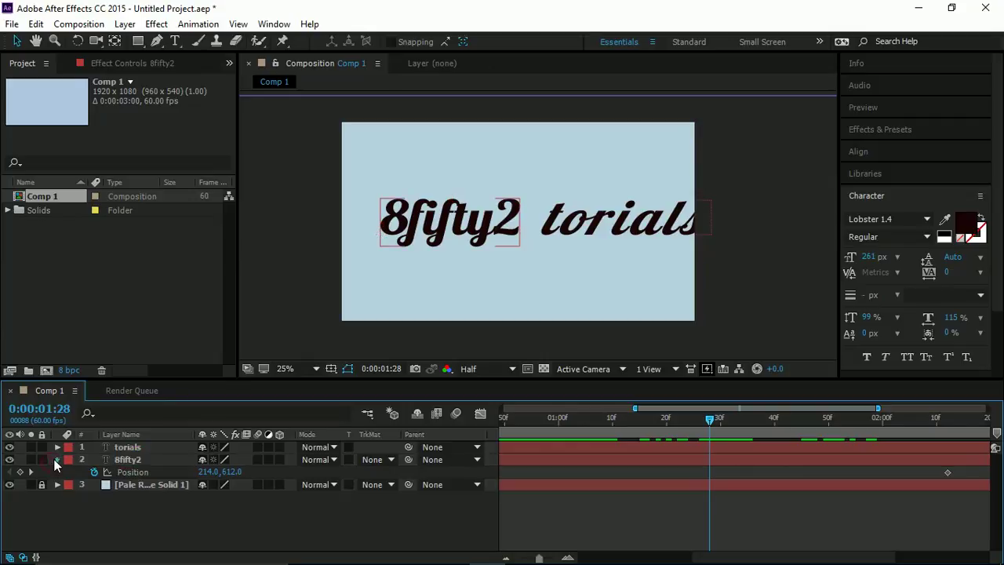
left_click(55, 459)
left_click(55, 459)
scroll(144, 514, "down", 1)
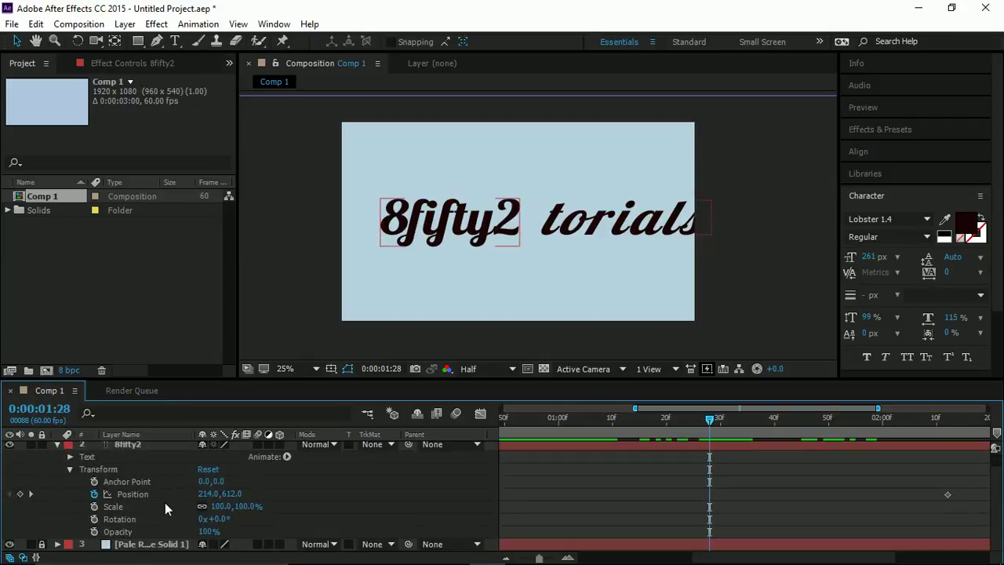
left_click(69, 470)
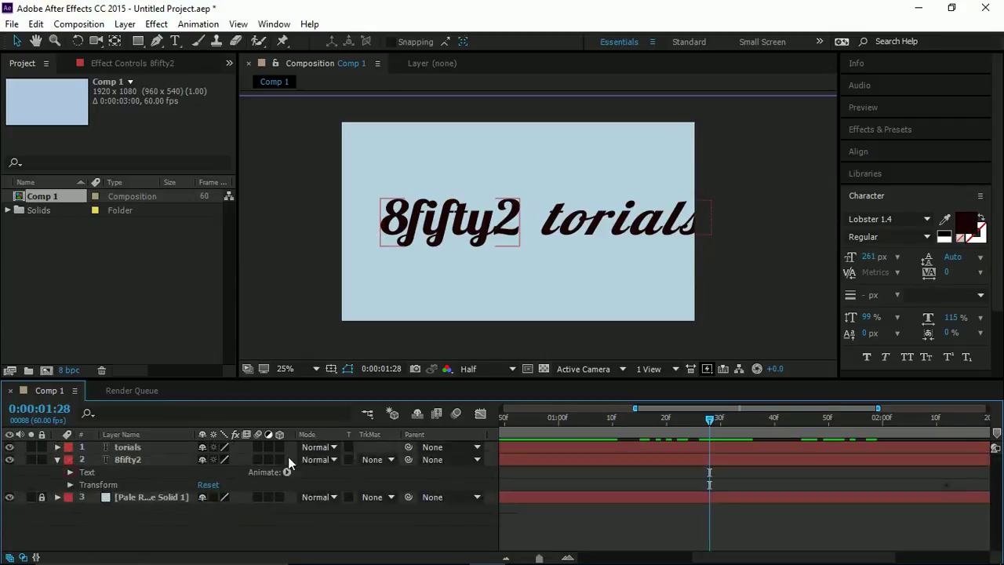
left_click(287, 471)
left_click(349, 366)
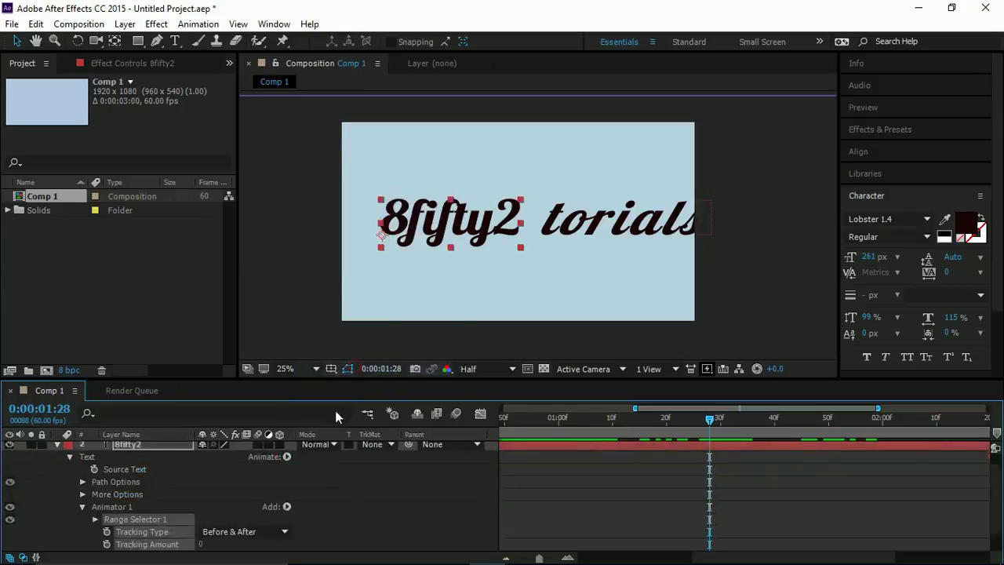
- Start keyframing the Tracking of "8fifty2" with an amount of 0 and place the keyframes at about 0:00:01:29
scroll(185, 514, "down", 2)
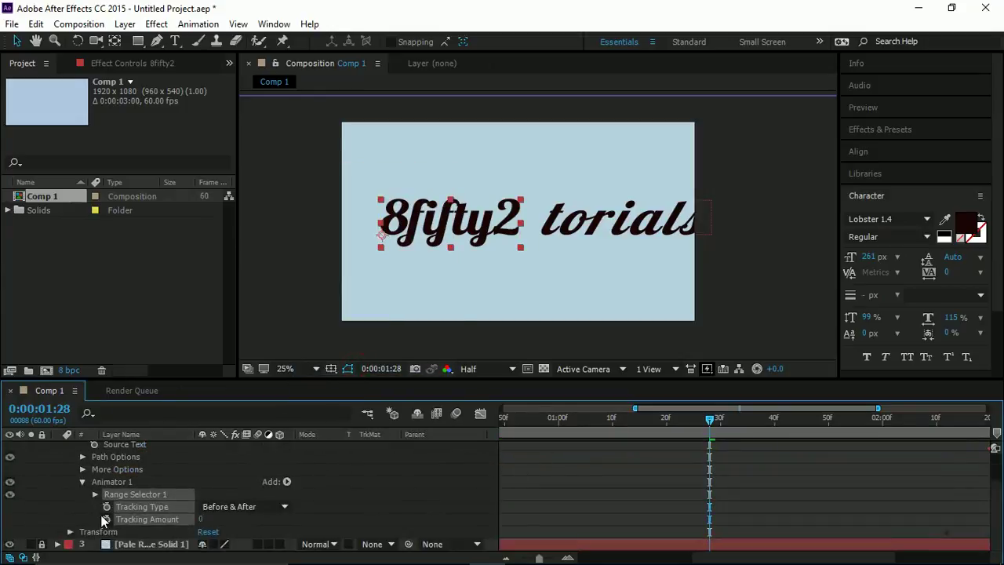
left_click(108, 519)
scroll(720, 472, "up", 3)
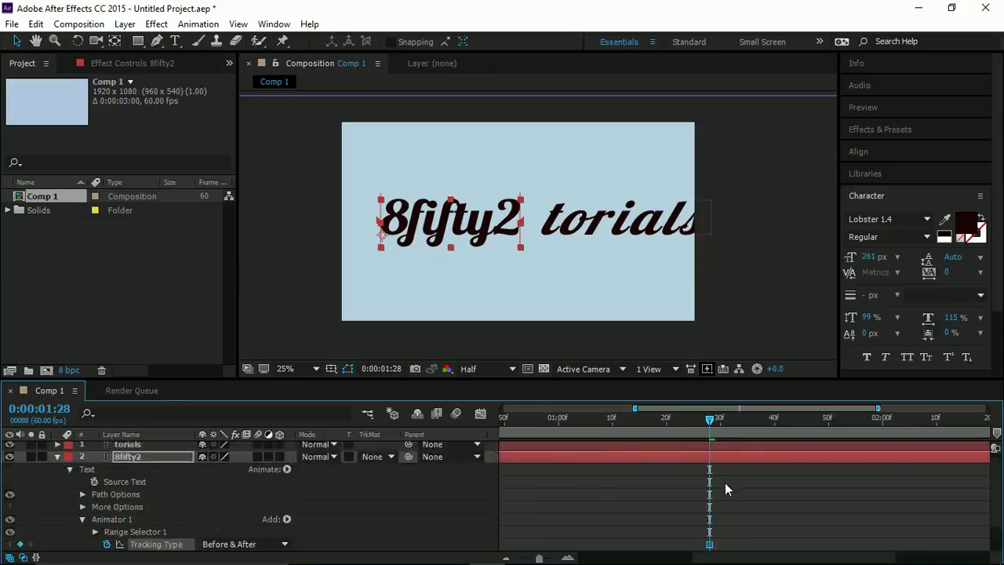
scroll(713, 467, "down", 3)
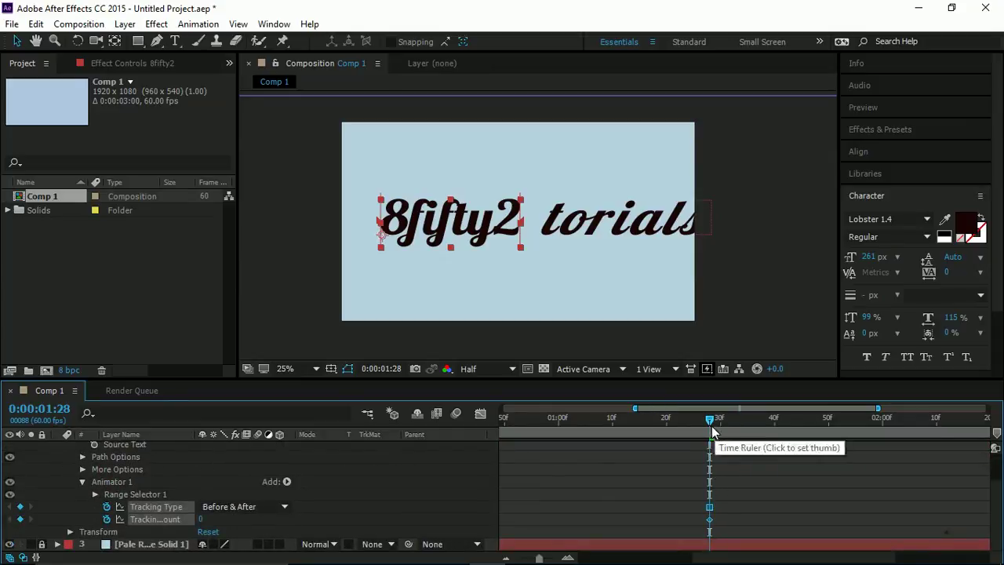
left_click(737, 428)
mouse_move(738, 428)
left_mouse_down()
mouse_move(719, 433)
mouse_move(744, 438)
mouse_move(724, 438)
left_mouse_up()
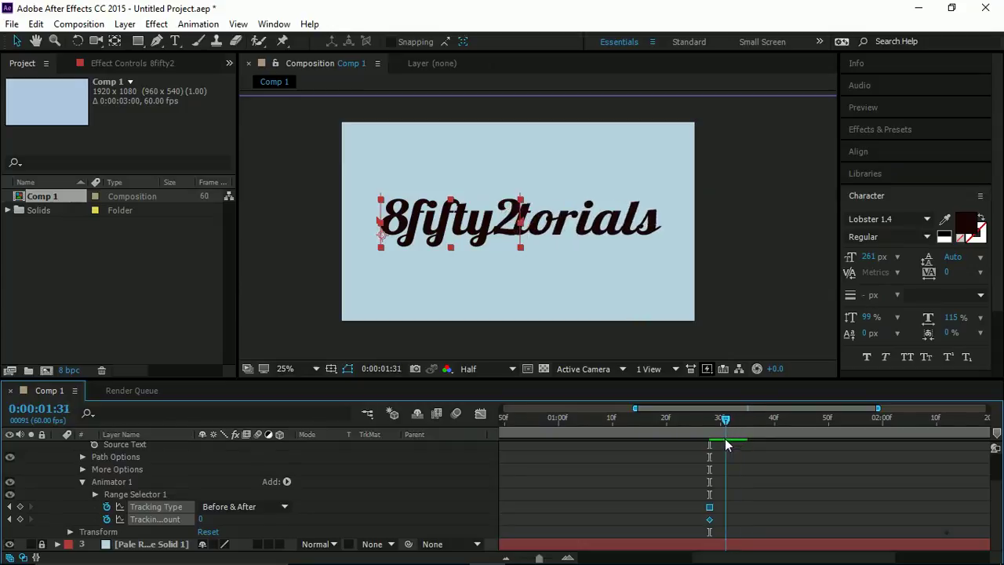
left_click_drag(712, 519, 718, 520)
- Try Tracking Amounts of -26 and 36 for "8fifty2" at 0:00:01:32
left_click_drag(725, 424, 731, 426)
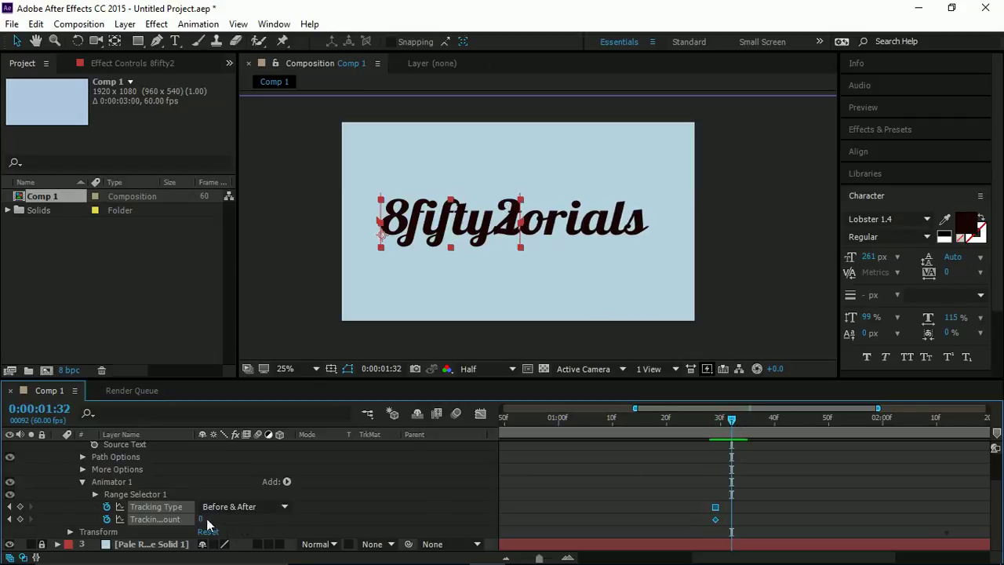
left_click_drag(201, 521, 180, 518)
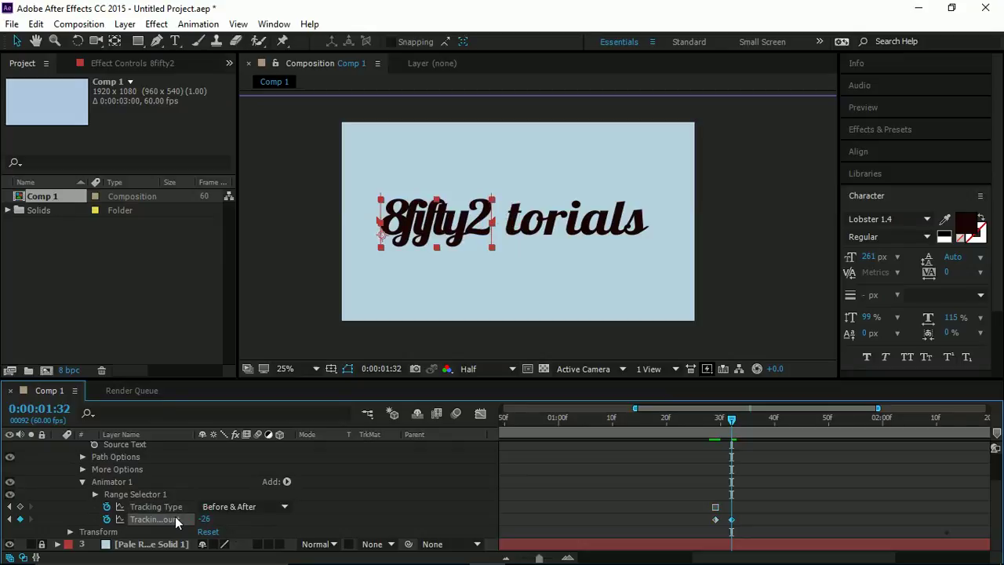
key("ctrl+z")
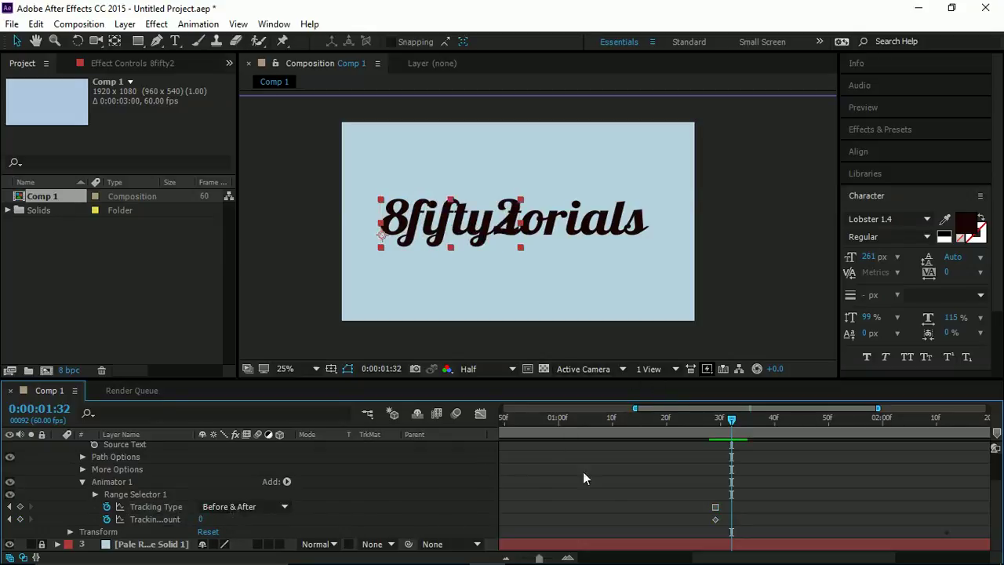
left_click_drag(201, 520, 253, 526)
key("ctrl+z")
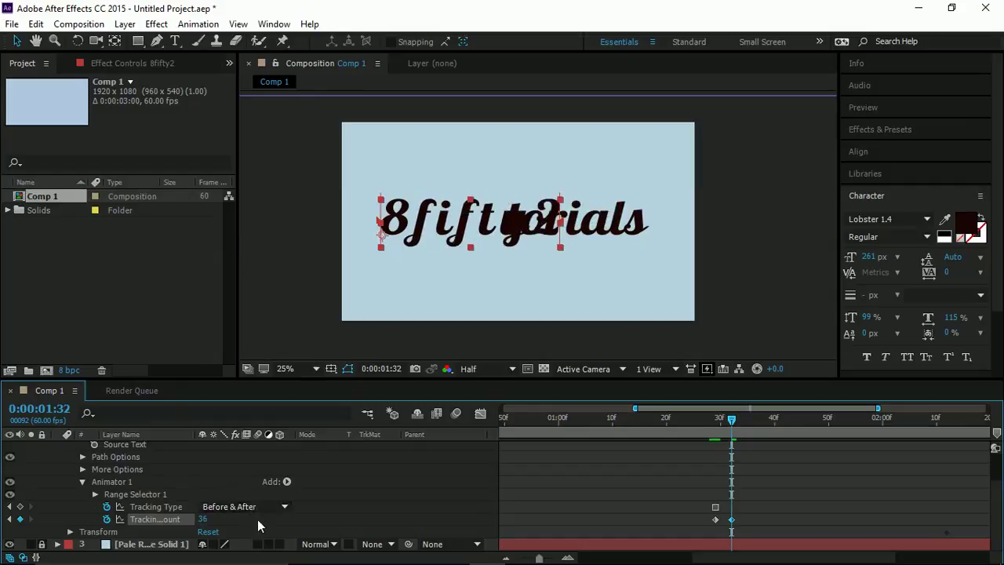
- Try right-aligning the "8fifty2" paragraph with a Tracking Amount of -32, and undo both changes
scroll(910, 284, "down", 1)
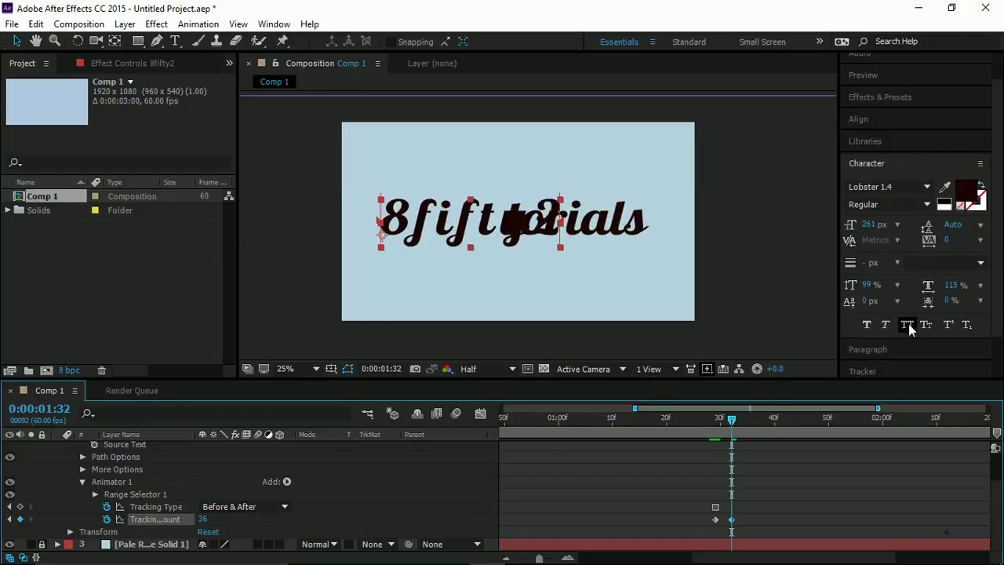
scroll(902, 323, "down", 2)
left_click(870, 300)
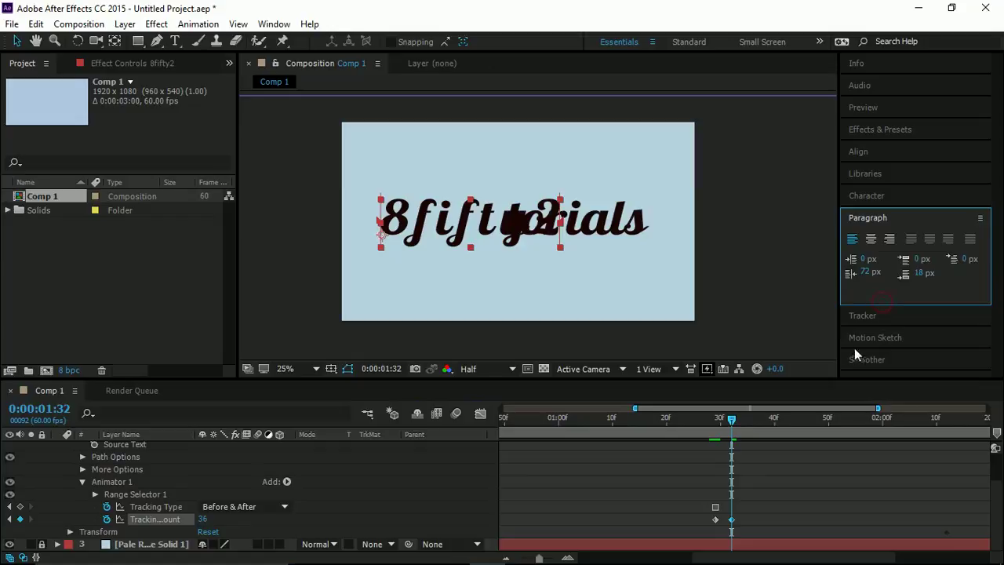
left_click(889, 239)
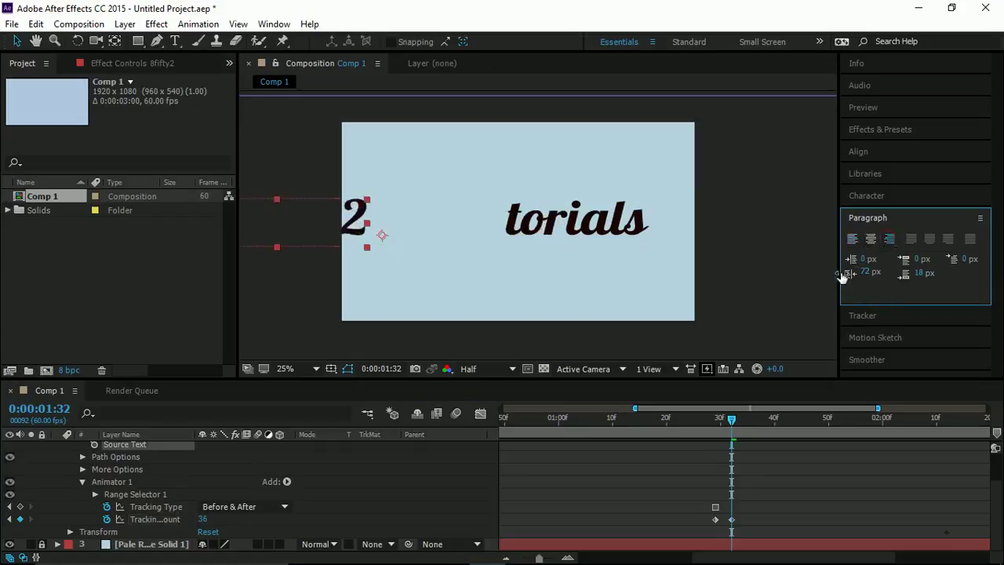
left_click_drag(203, 518, 110, 479)
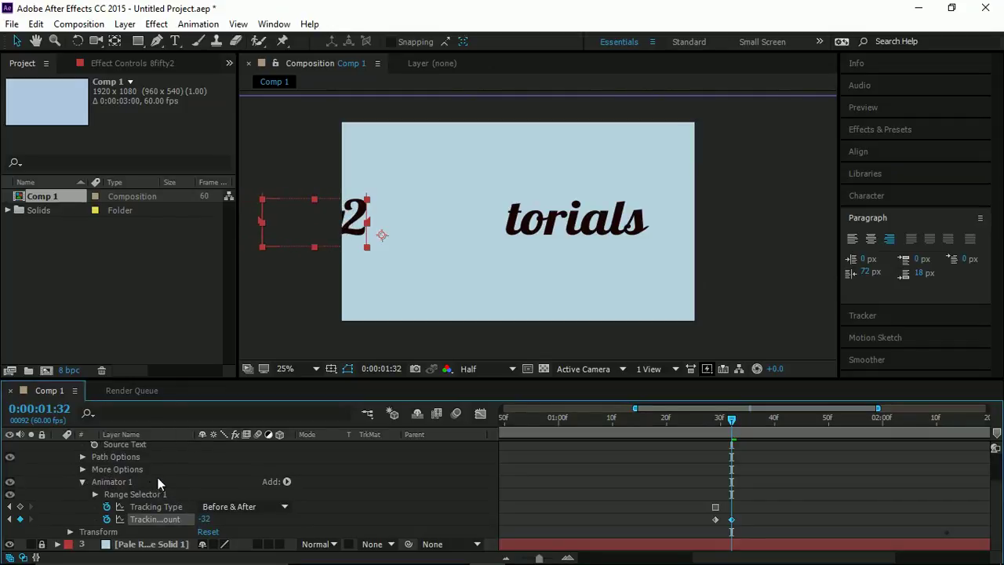
key("ctrl+z")
key("ctrl+z")
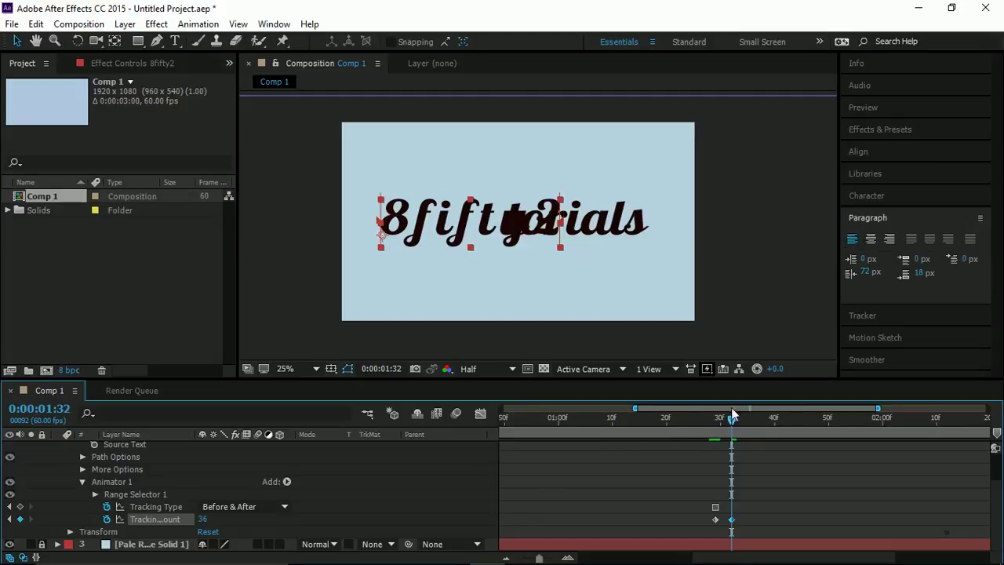
- Set the second Tracking Amount keyframe of "8fifty2" to -36 and move the two keyframes to 0:00:01:31 and 0:00:01:35
left_click_drag(731, 418, 734, 446)
left_click_drag(205, 519, 158, 520)
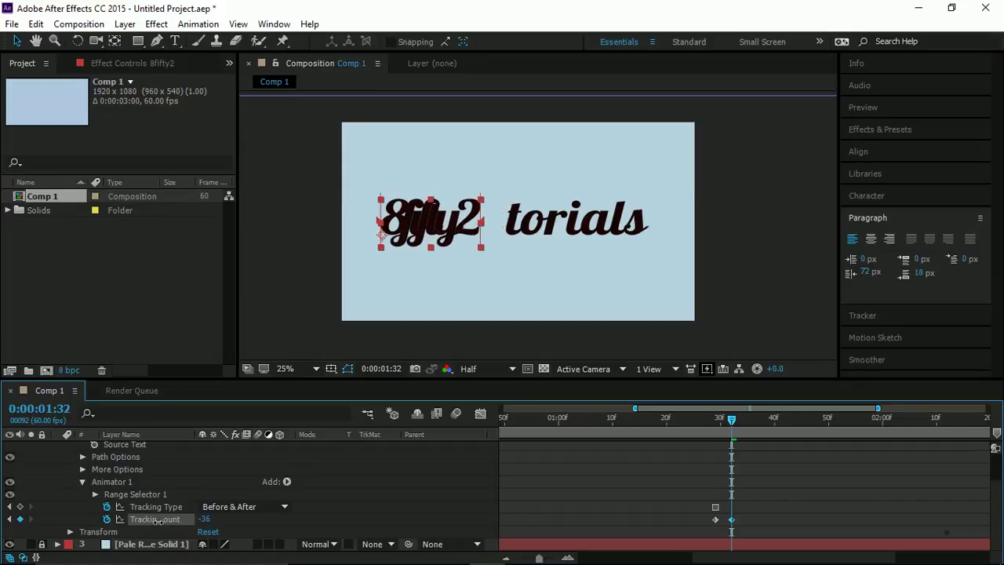
mouse_move(731, 423)
left_mouse_down()
mouse_move(711, 421)
mouse_move(724, 427)
left_mouse_up()
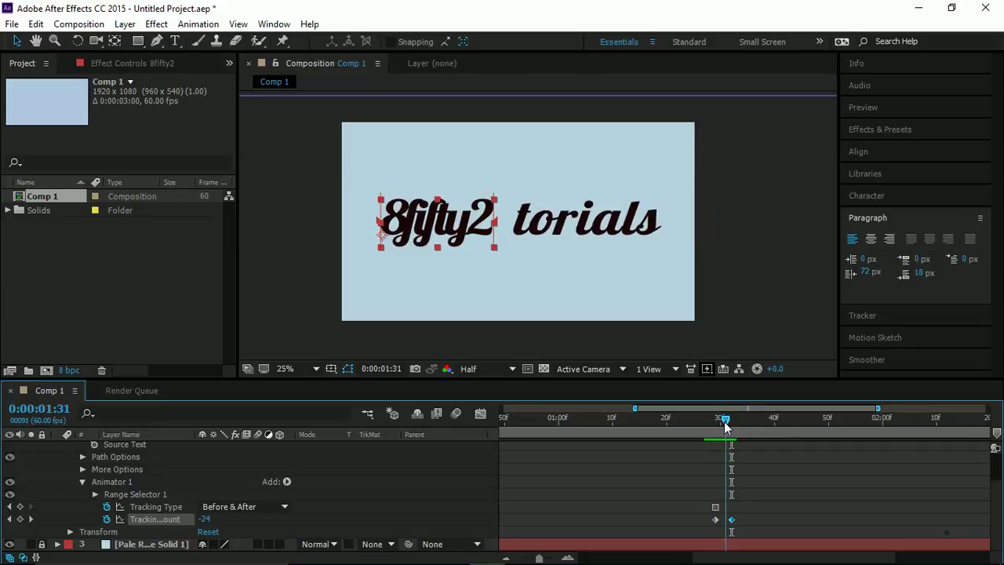
left_click_drag(717, 520, 748, 519)
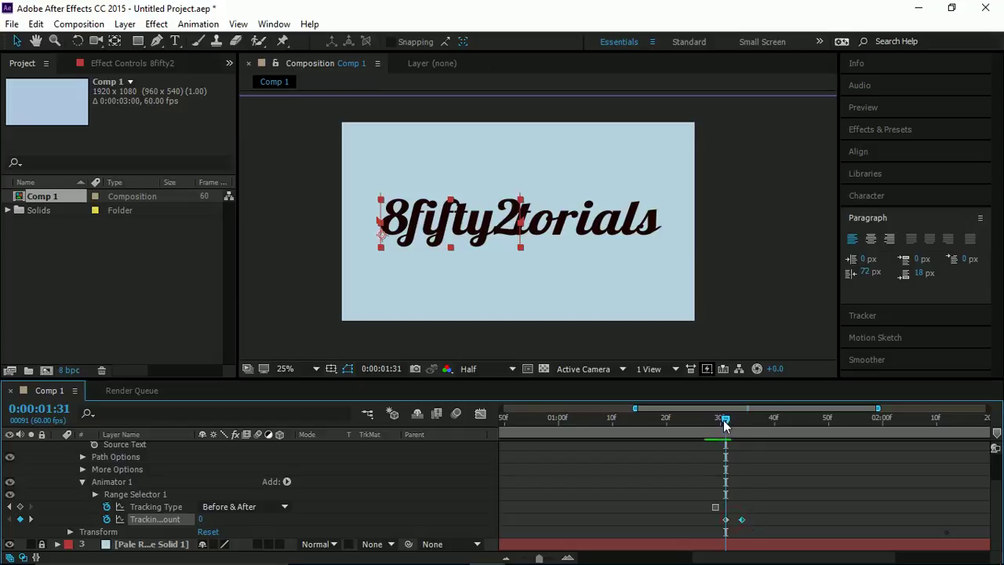
left_click_drag(726, 425, 751, 426)
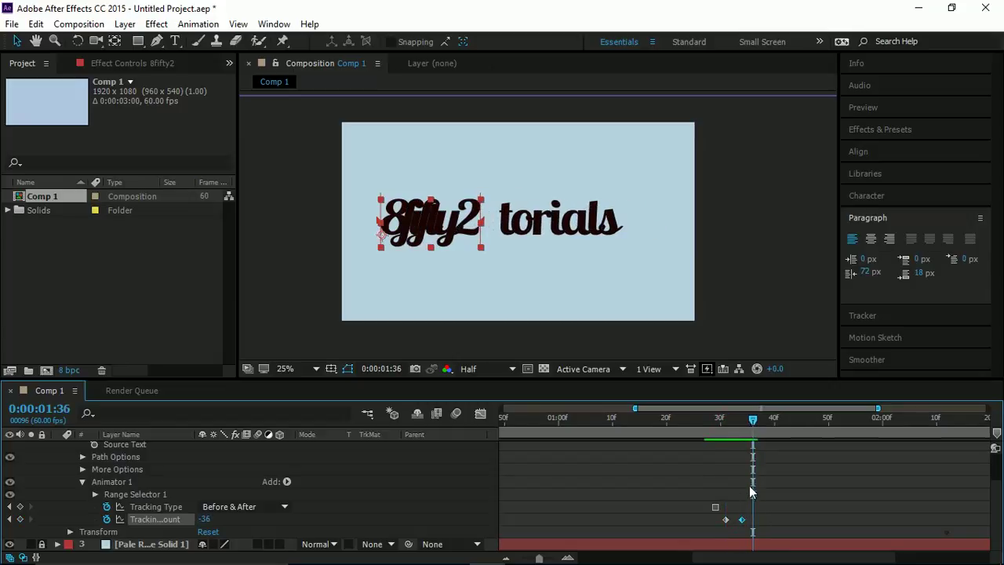
left_click(746, 518)
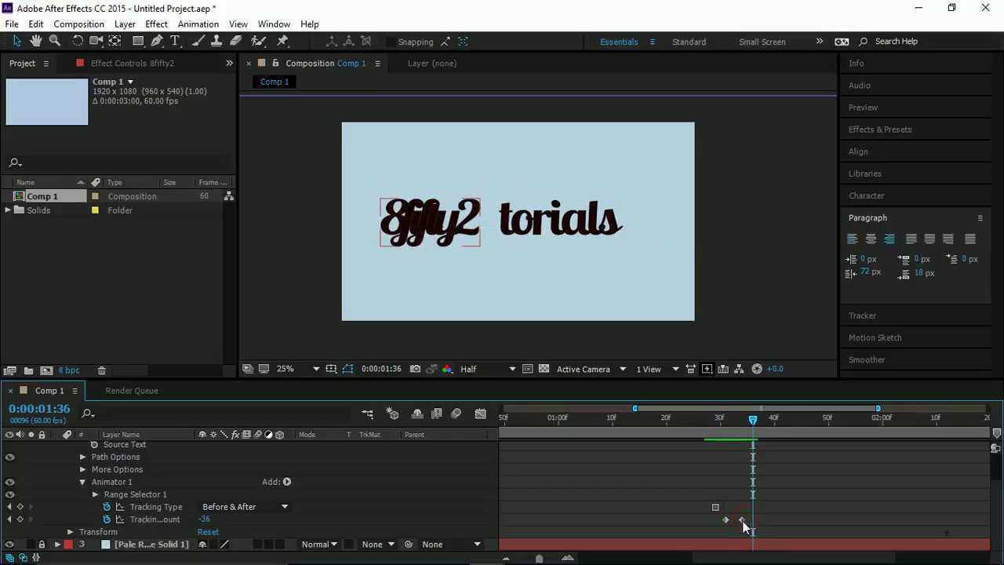
left_click_drag(742, 521, 748, 523)
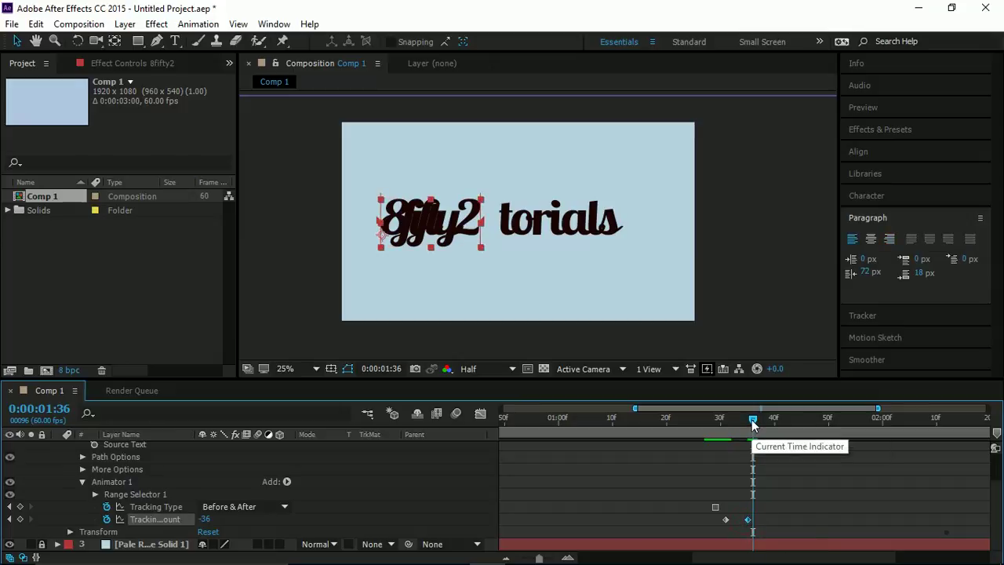
- Add a Tracking Amount keyframe holding -36 at 0:00:01:38 and another of -6 at 0:00:01:41
left_click_drag(751, 424, 764, 426)
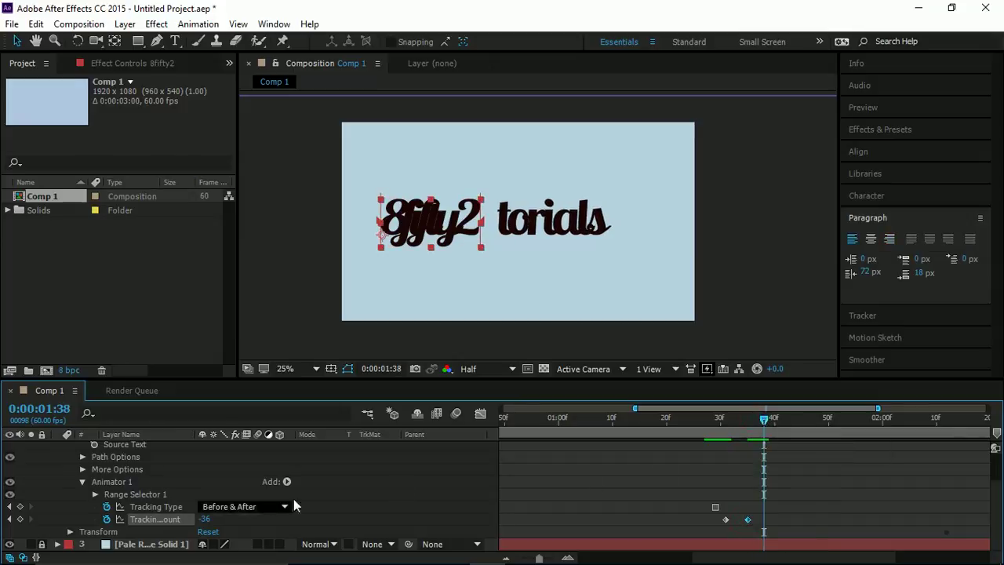
left_click(22, 518)
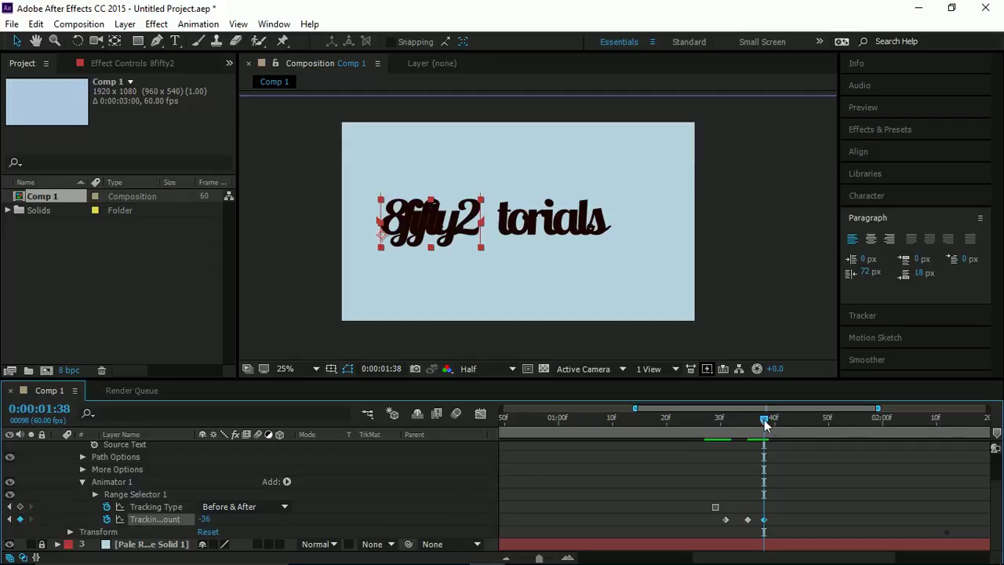
left_click_drag(765, 424, 779, 428)
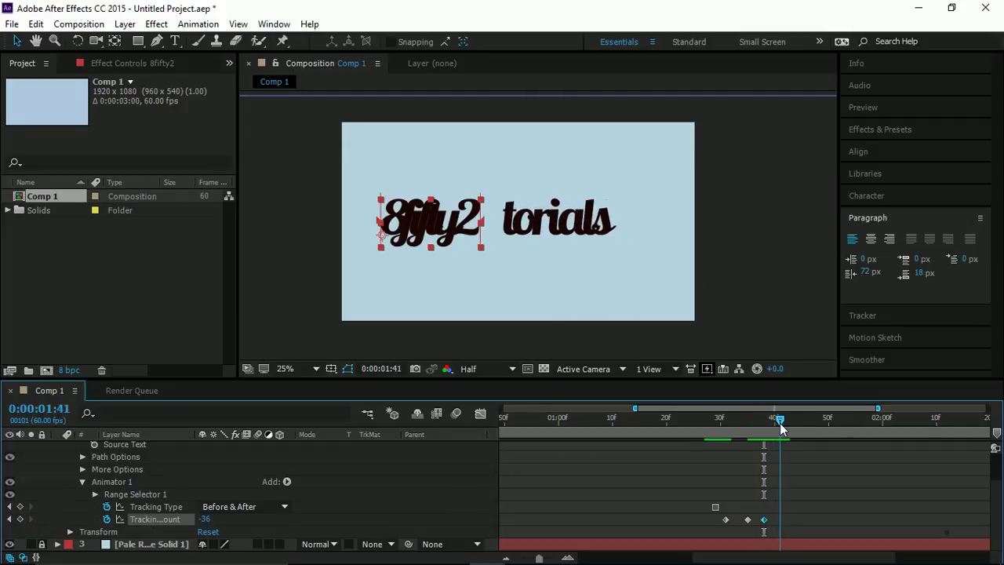
left_click_drag(202, 519, 228, 518)
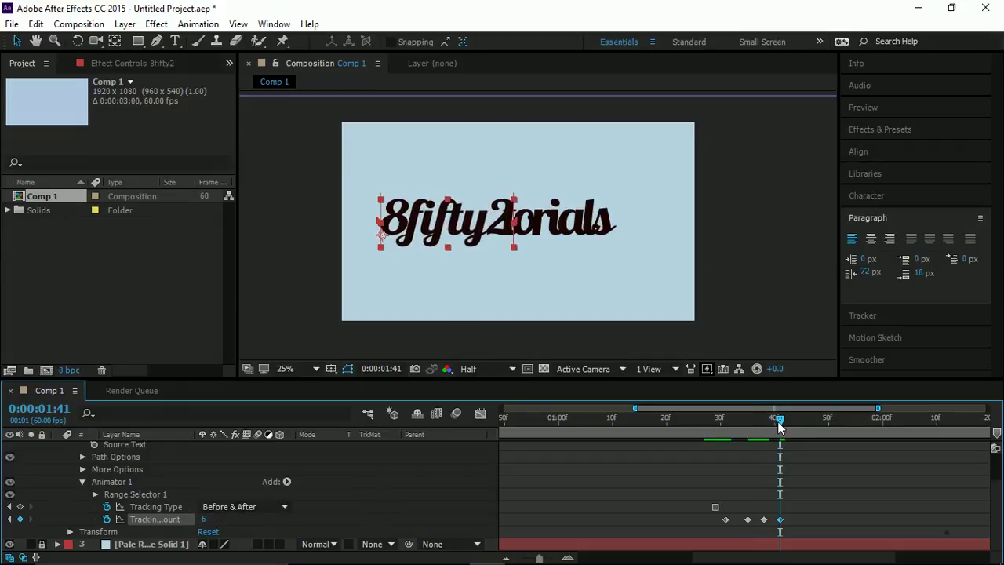
- Move the last two Tracking Amount keyframes to 0:00:01:39 and 0:00:01:44, and set the final one to 4
mouse_move(782, 426)
left_mouse_down()
mouse_move(793, 426)
mouse_move(792, 437)
left_mouse_up()
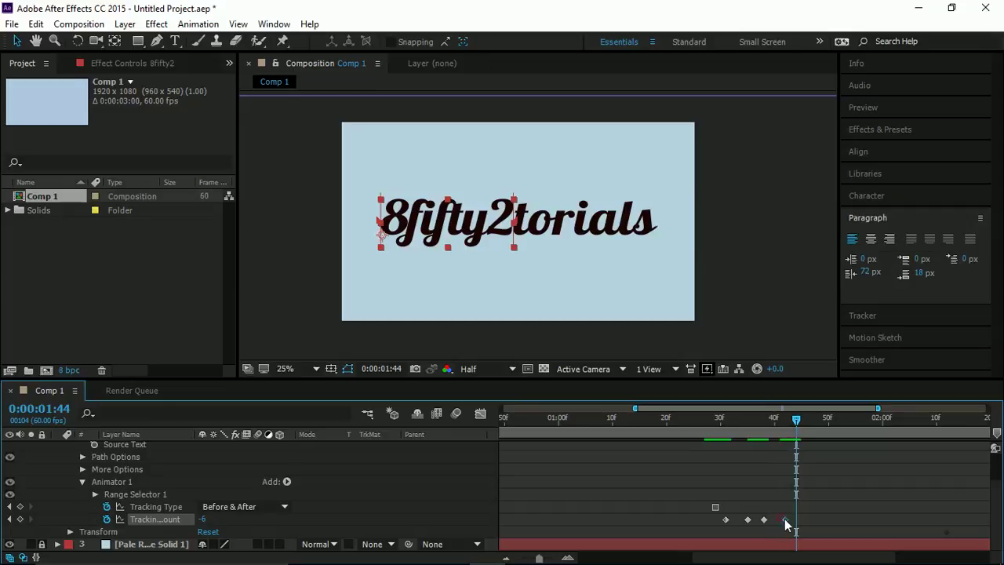
left_click_drag(790, 521, 771, 522)
mouse_move(790, 522)
left_click_drag(203, 520, 210, 518)
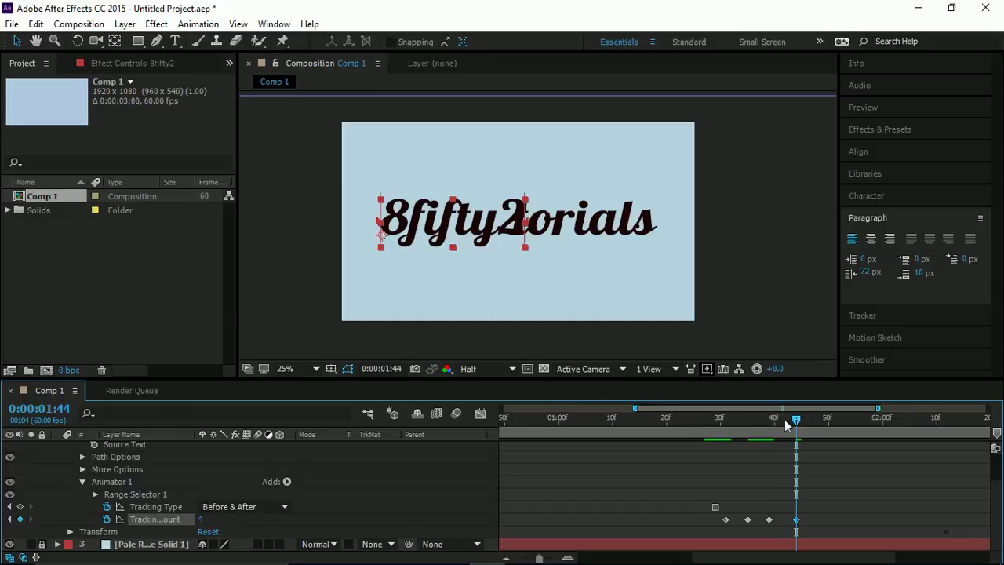
- Set the Tracking Amount of "8fifty2" to 0 at 0:00:01:48 and preview the animation
left_click_drag(778, 424, 814, 478)
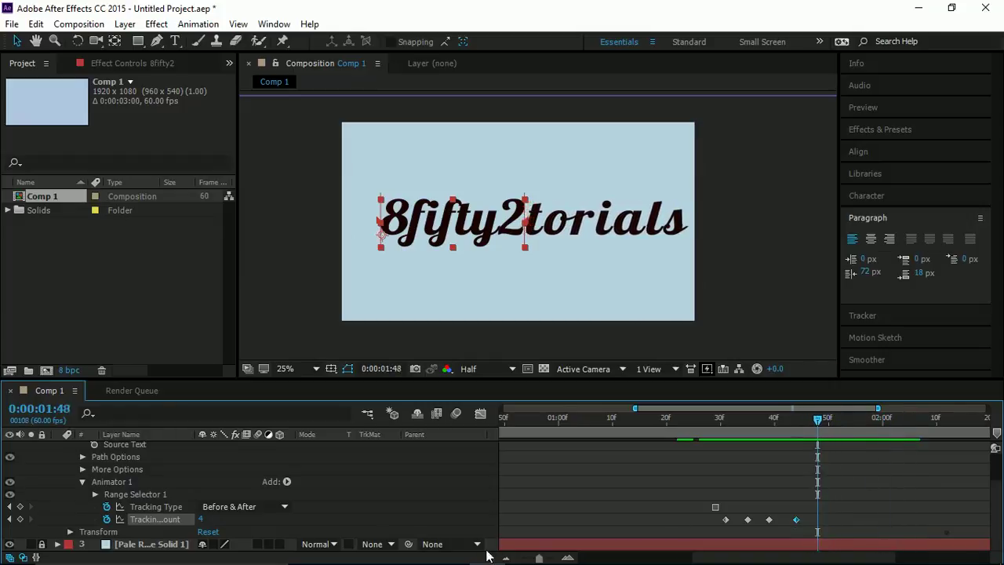
left_click(201, 519)
type("0")
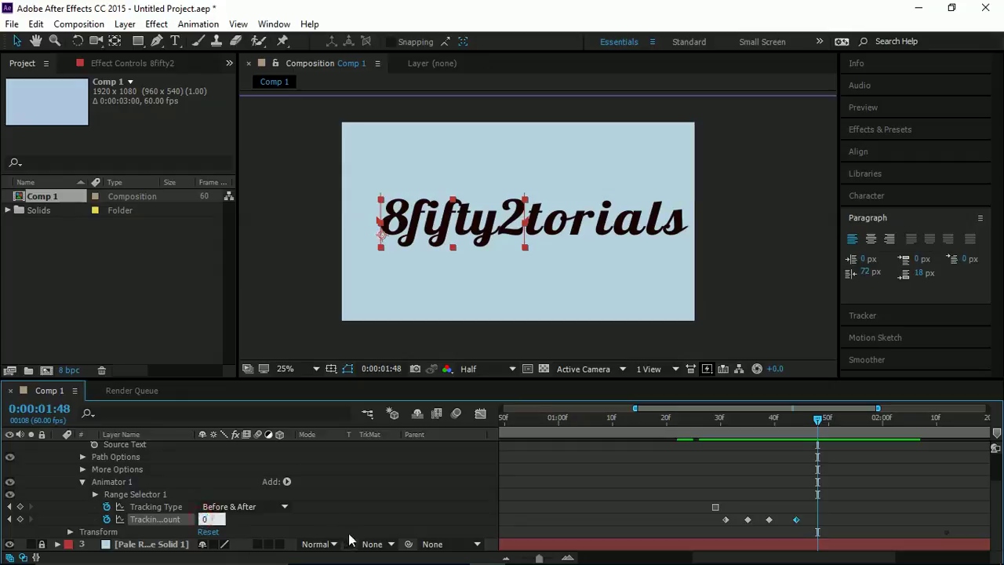
left_click(369, 504)
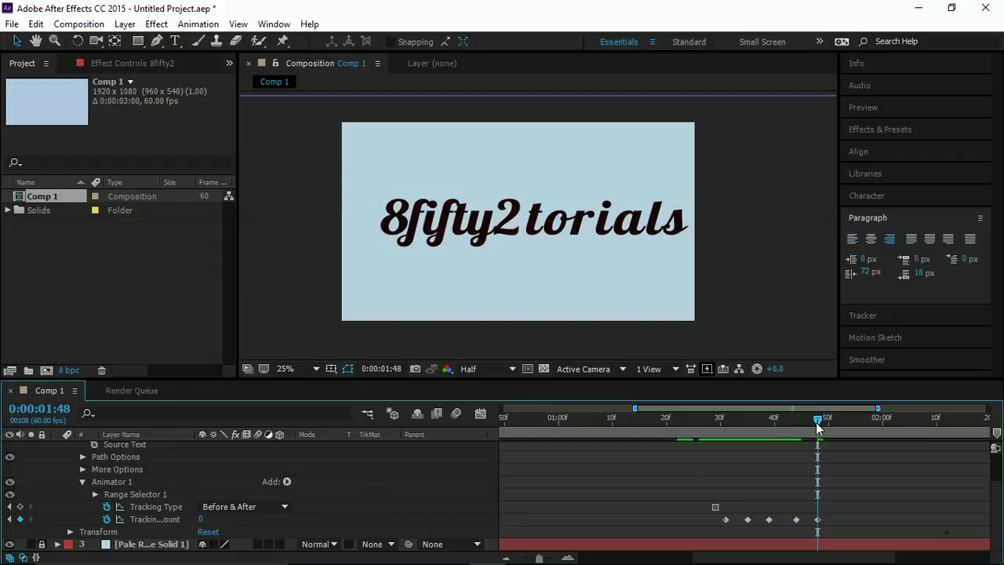
left_click_drag(816, 421, 966, 471)
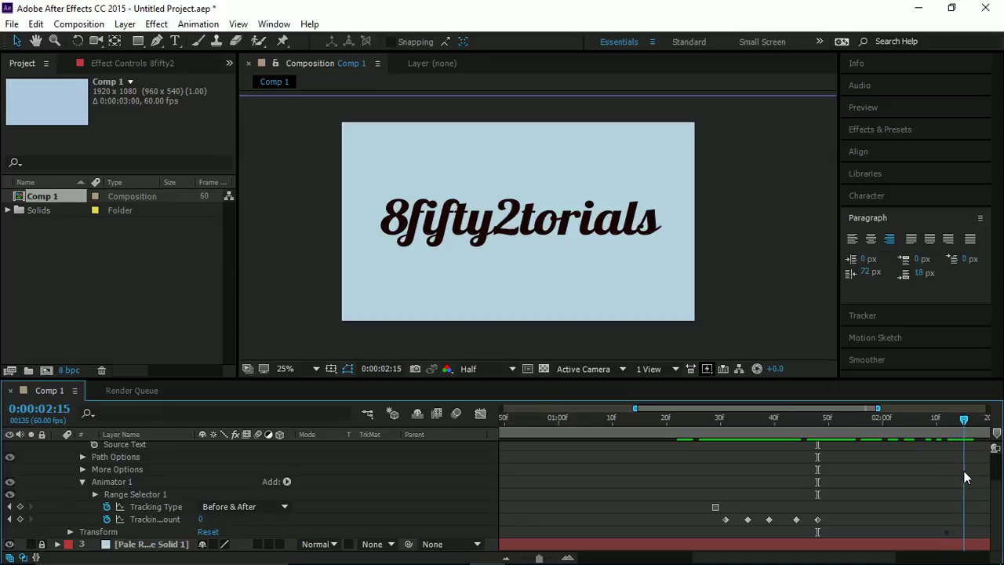
left_click_drag(965, 477, 636, 443)
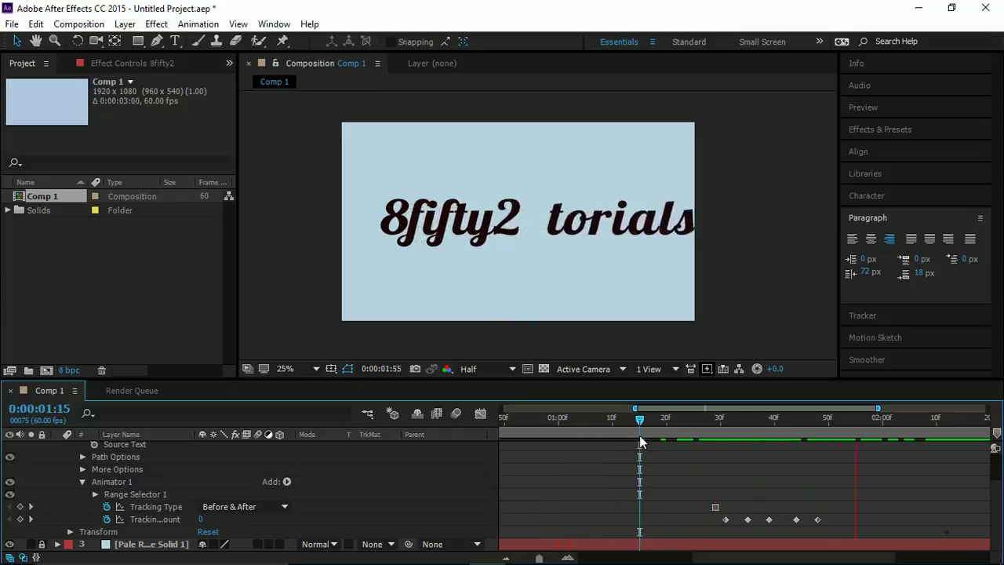
- Strengthen the compression of "8fifty2" with Tracking Amounts of -43 at 0:00:01:35 and -41 at 0:00:01:39
left_click_drag(717, 423, 747, 442)
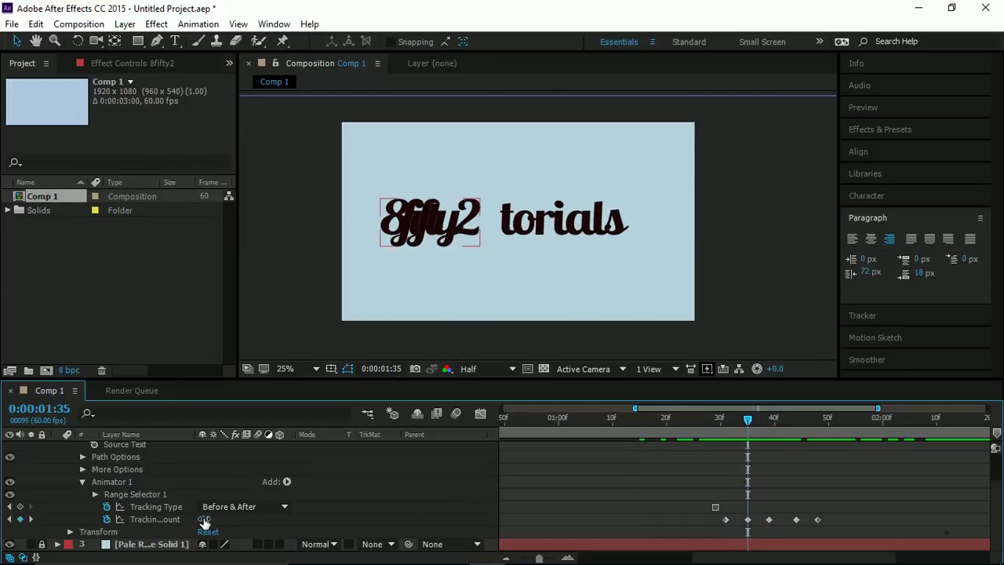
left_click_drag(204, 519, 195, 520)
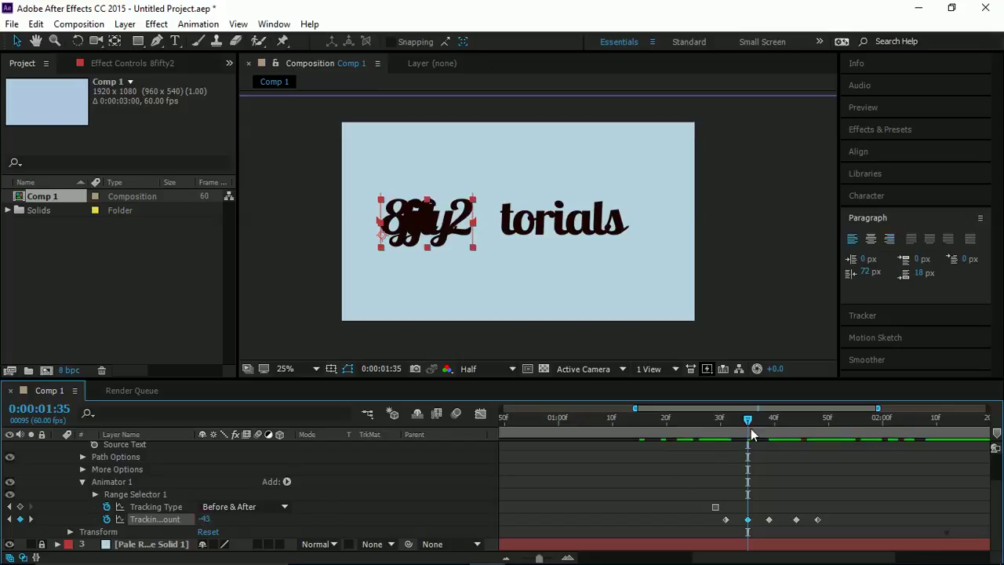
left_click_drag(748, 425, 752, 424)
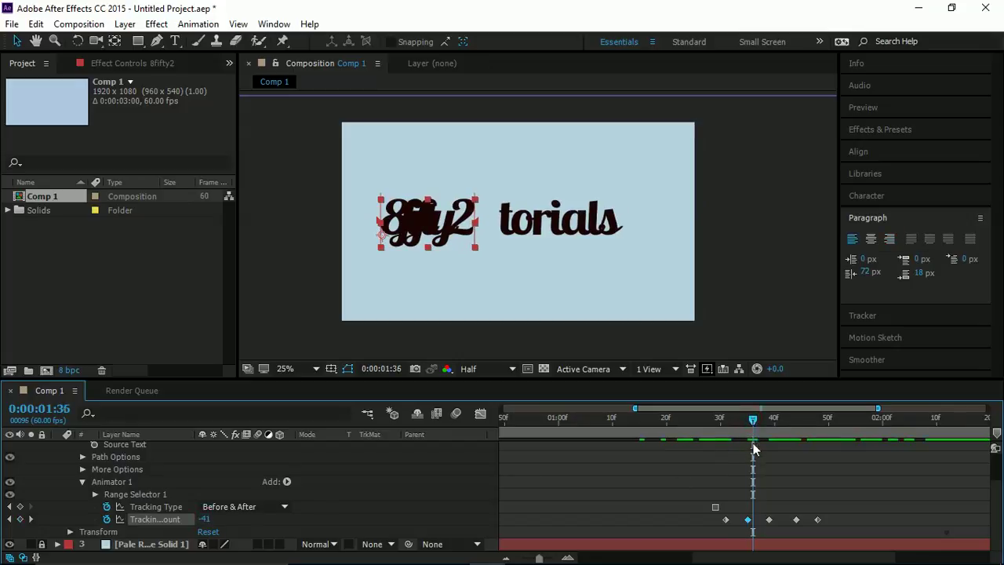
left_click(767, 423)
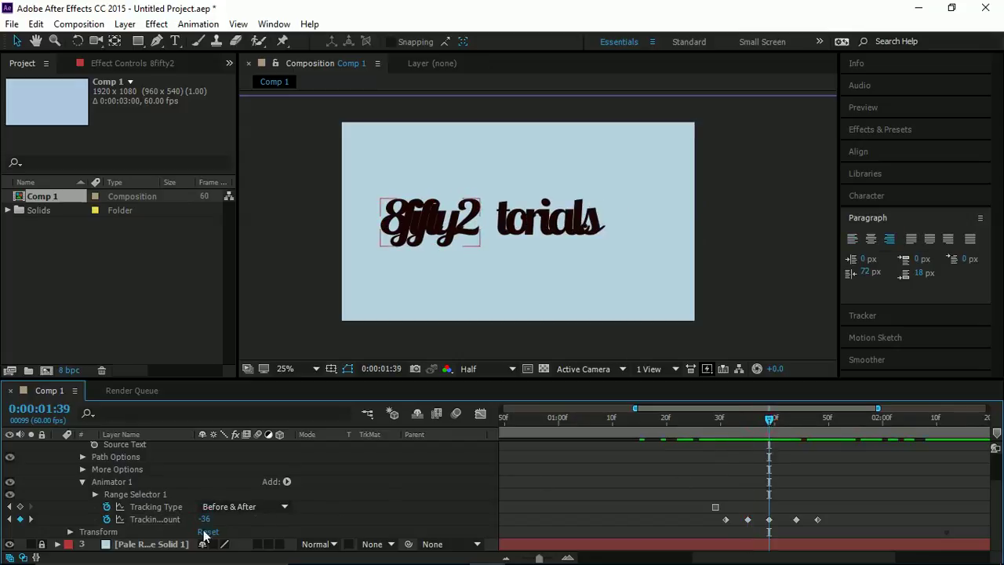
left_click_drag(204, 519, 198, 520)
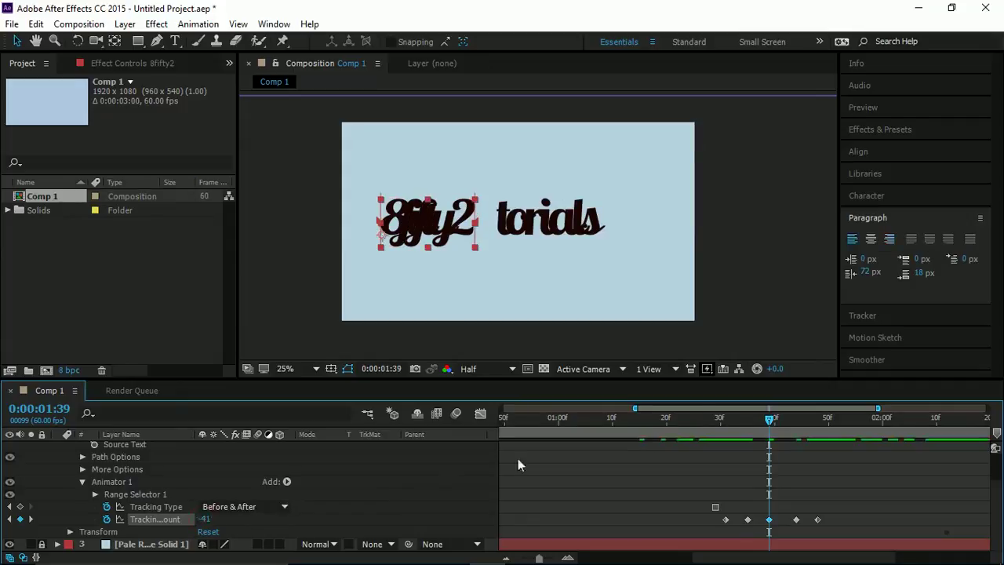
- Add a Tracking Amount keyframe of 11 at 0:00:01:45 for "8fifty2" and preview the animation
left_click_drag(769, 419, 797, 424)
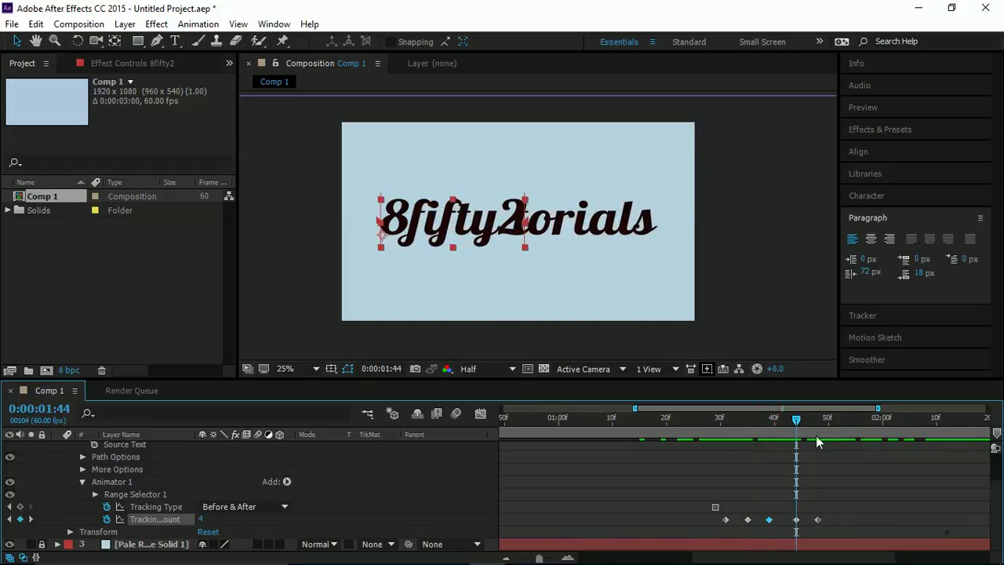
mouse_move(796, 421)
left_mouse_down()
mouse_move(813, 426)
mouse_move(801, 422)
left_mouse_up()
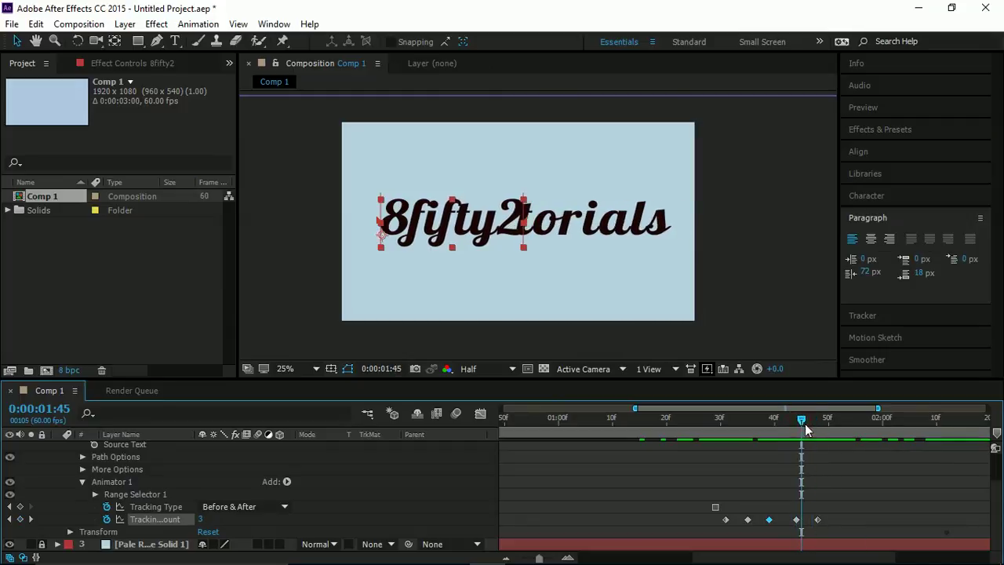
left_click_drag(201, 524, 631, 438)
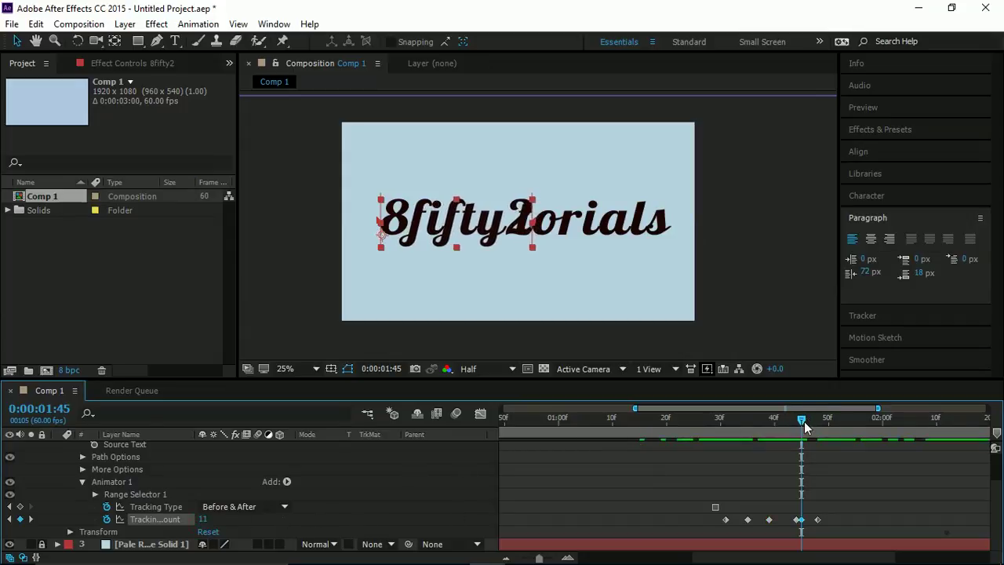
left_click_drag(801, 422, 753, 436)
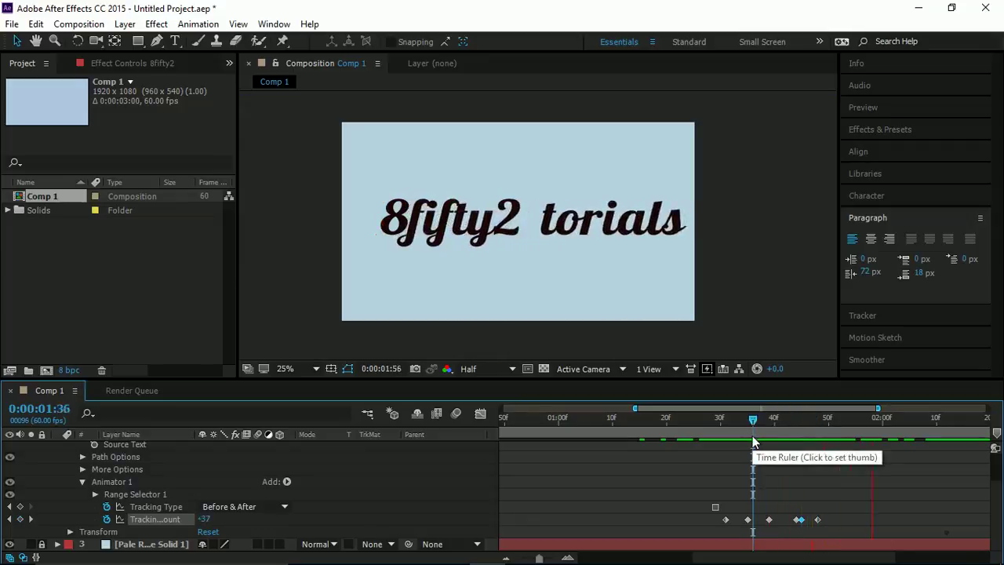
left_click(785, 422)
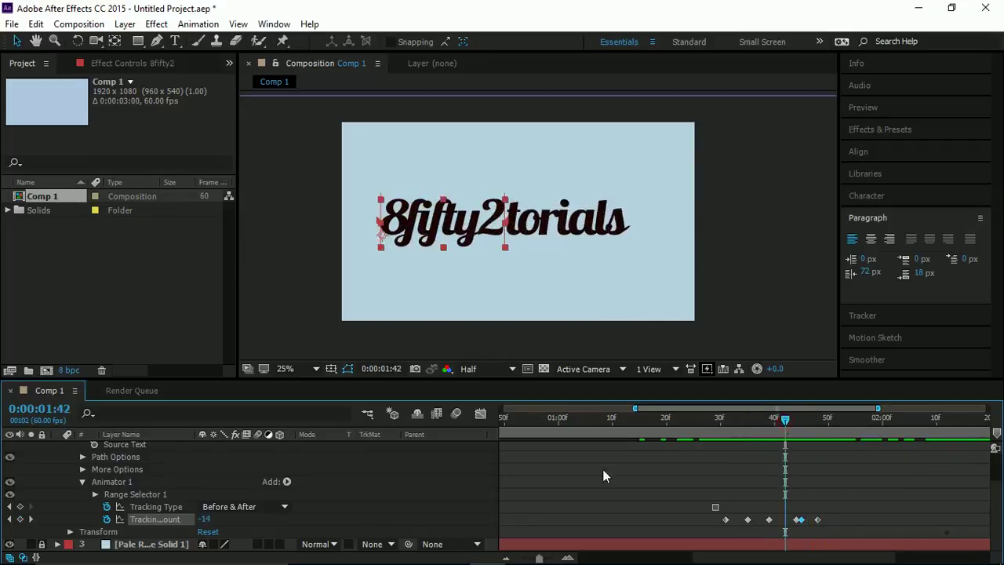
- Add the Skew property to Animator 1 of the "8fifty2" layer
scroll(94, 517, "up", 2)
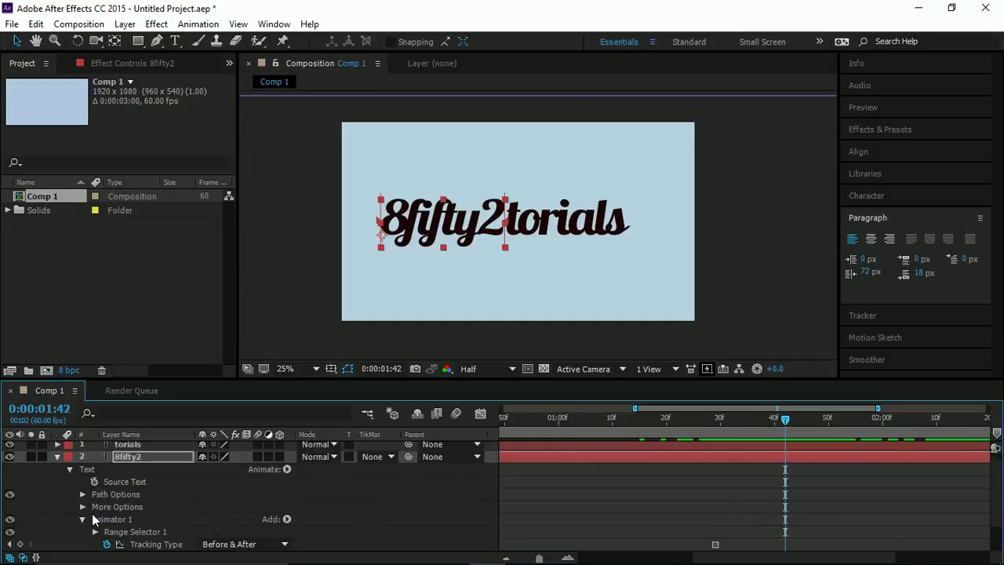
scroll(93, 520, "down", 2)
left_click(289, 482)
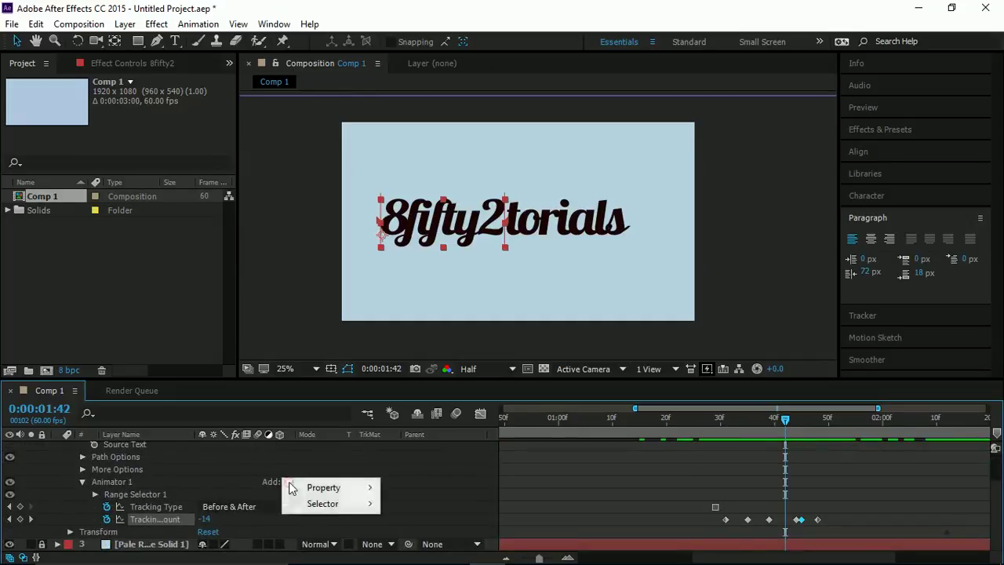
mouse_move(346, 492)
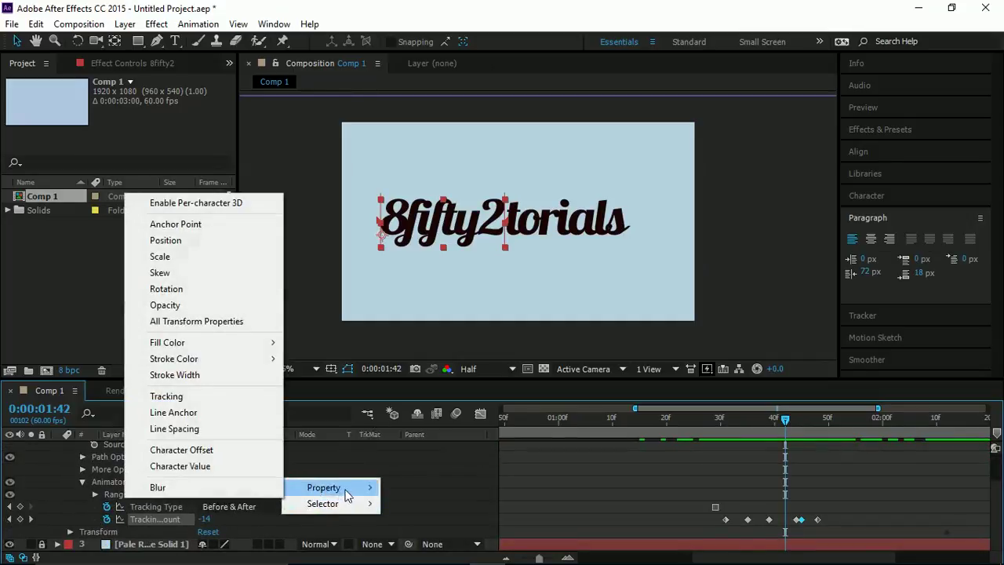
left_click(175, 276)
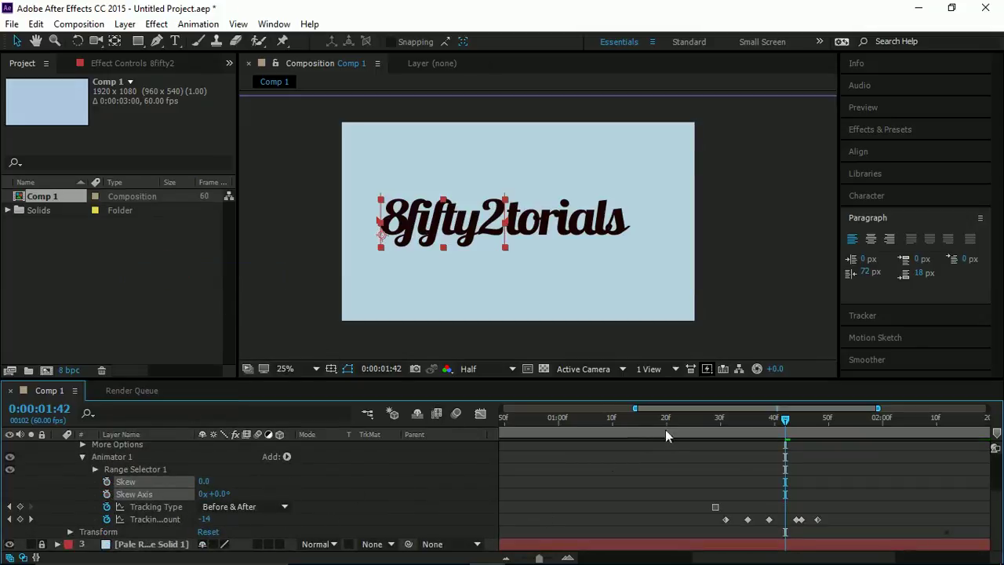
- Enable Skew keyframing on the "8fifty2" text animator and keyframe a Skew of 20 at 0:00:01:33
mouse_move(719, 420)
left_mouse_down()
mouse_move(751, 424)
mouse_move(719, 429)
left_mouse_up()
left_click(106, 480)
left_click(107, 493)
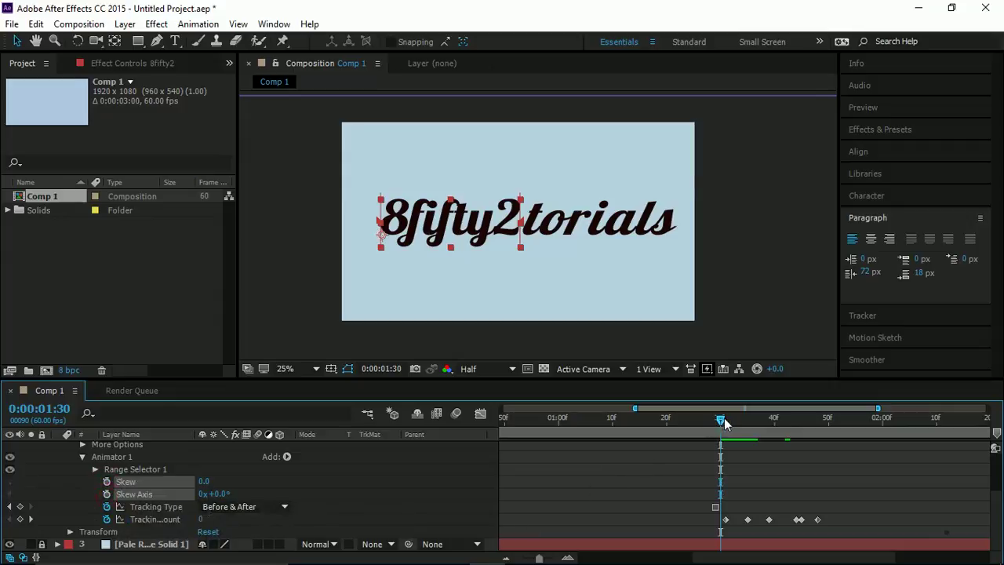
left_click_drag(724, 417, 738, 422)
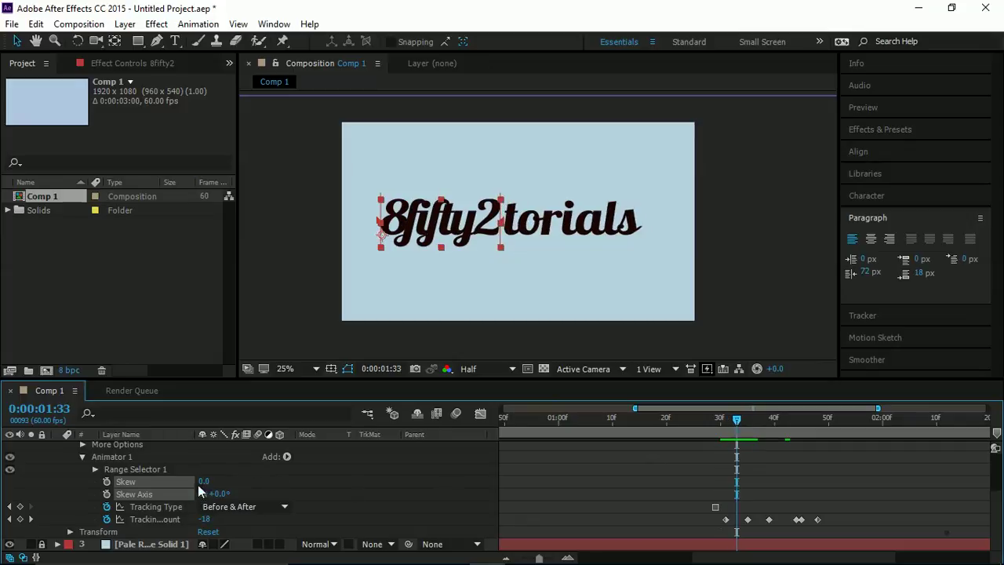
left_click_drag(204, 481, 219, 482)
mouse_move(736, 430)
left_mouse_down()
mouse_move(752, 422)
mouse_move(716, 427)
left_mouse_up()
left_click(106, 481)
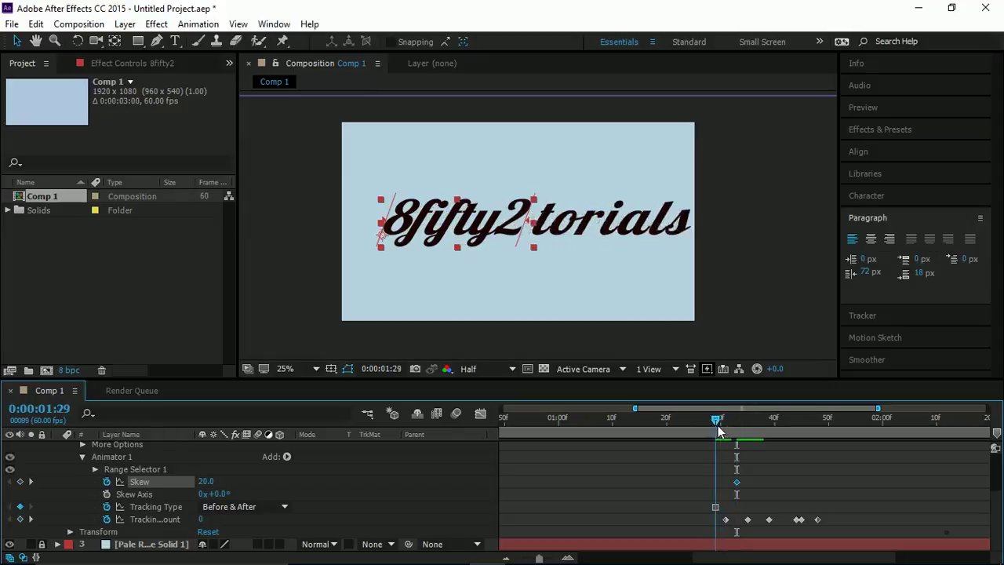
- Add a Skew keyframe of 0 for "8fifty2" at 0:00:01:31 and move the Skew keyframe of 20 to 0:00:01:35
left_click(212, 481)
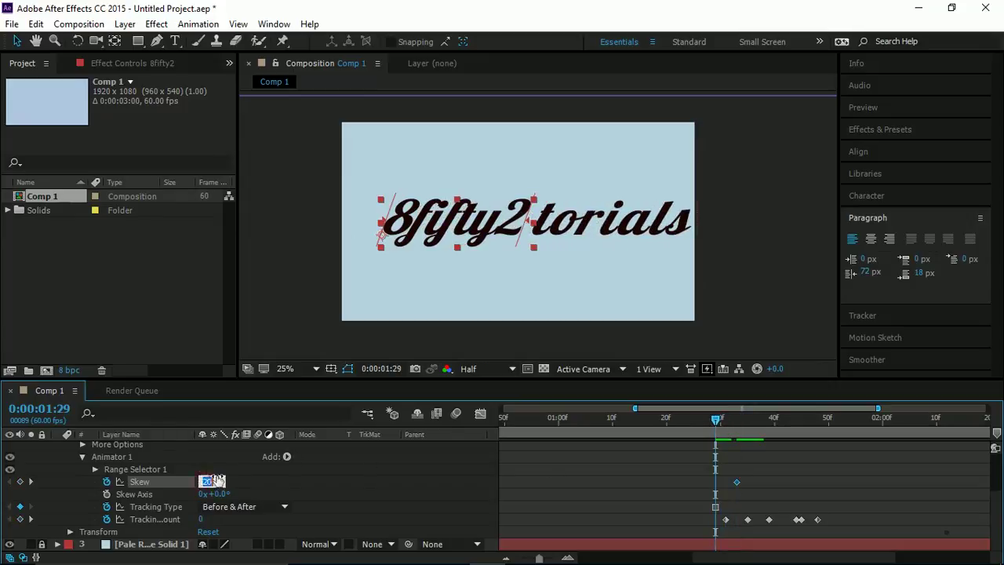
mouse_move(730, 427)
left_mouse_down()
mouse_move(754, 429)
mouse_move(717, 432)
mouse_move(729, 442)
left_mouse_up()
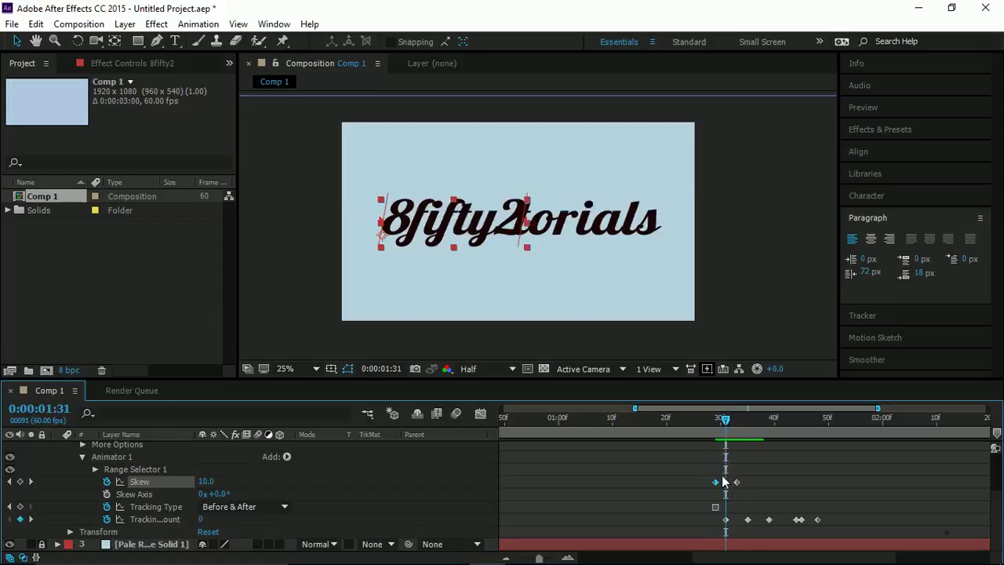
left_click_drag(716, 483, 726, 482)
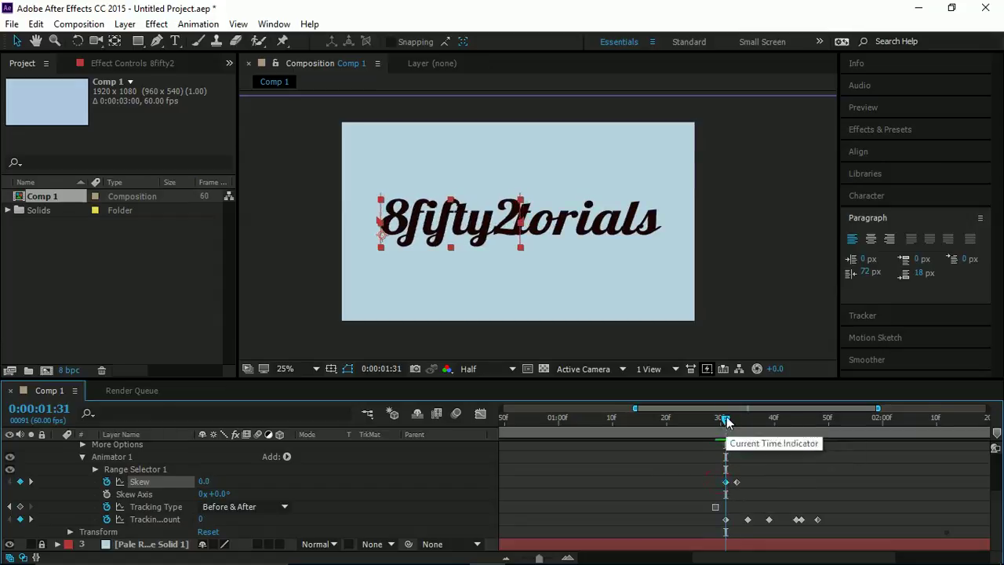
left_click_drag(726, 420, 744, 423)
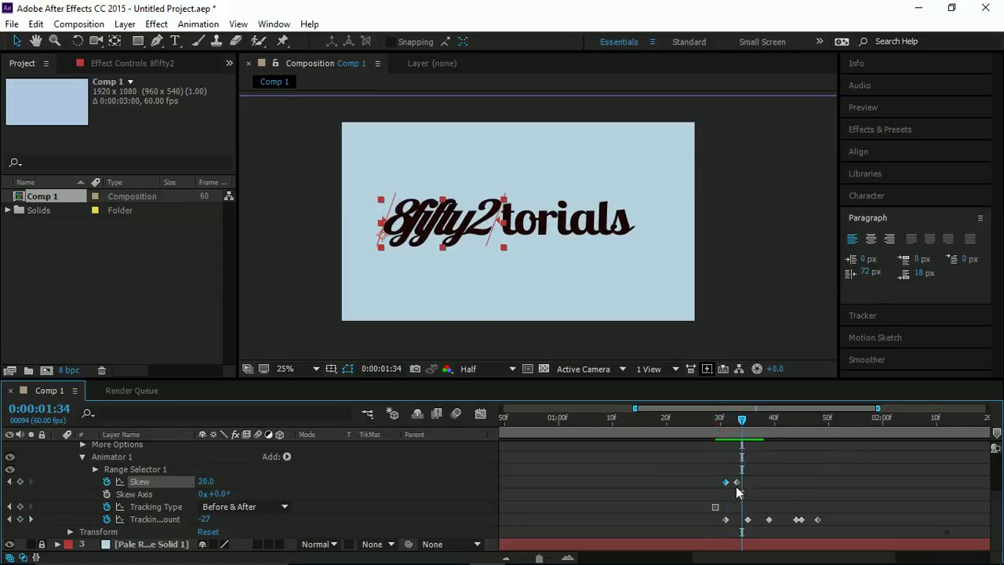
left_click_drag(738, 483, 747, 483)
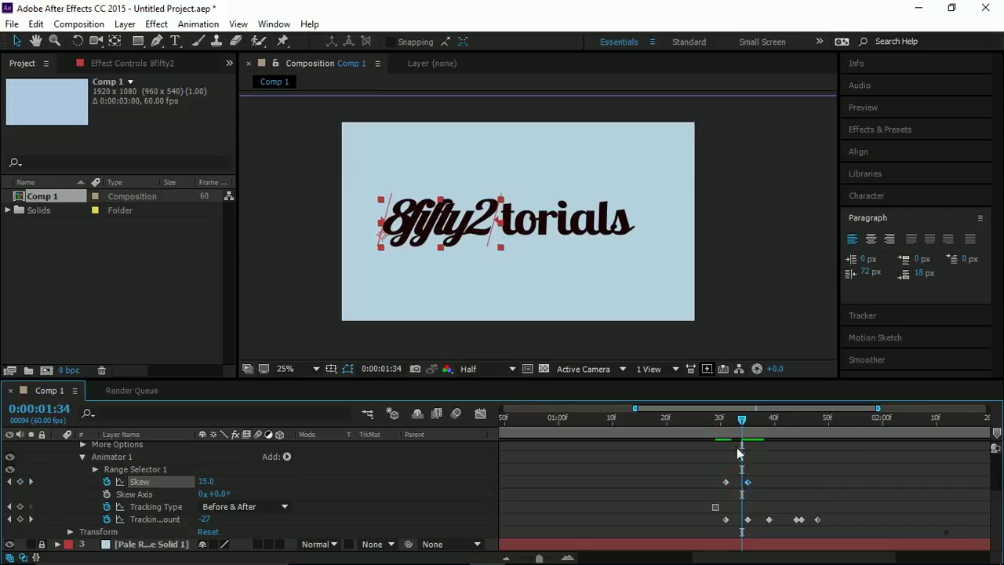
- Add a Skew keyframe of -25 for "8fifty2" and place it at 0:00:01:38
left_click_drag(742, 424, 767, 436)
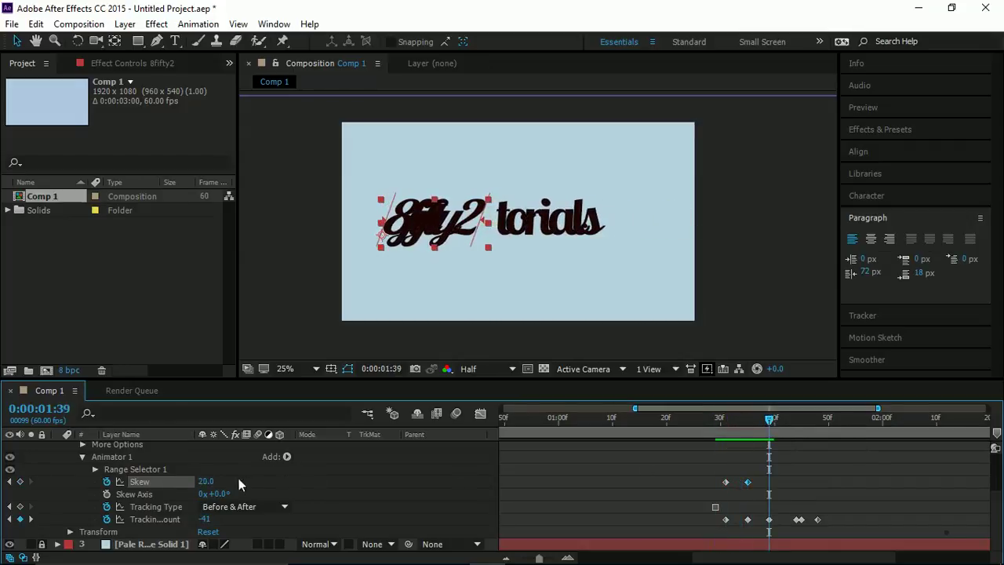
left_click_drag(207, 482, 183, 482)
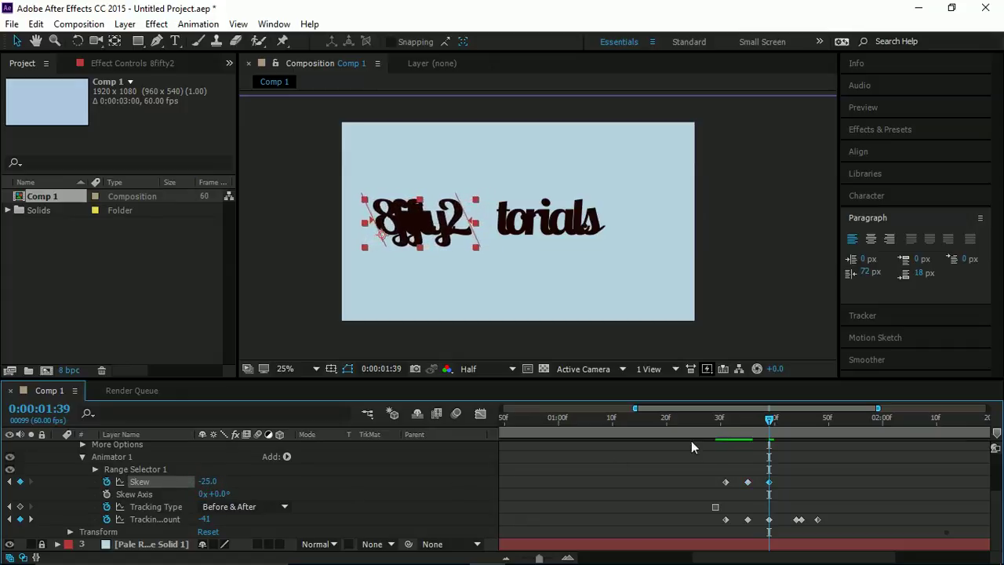
left_click_drag(774, 419, 753, 448)
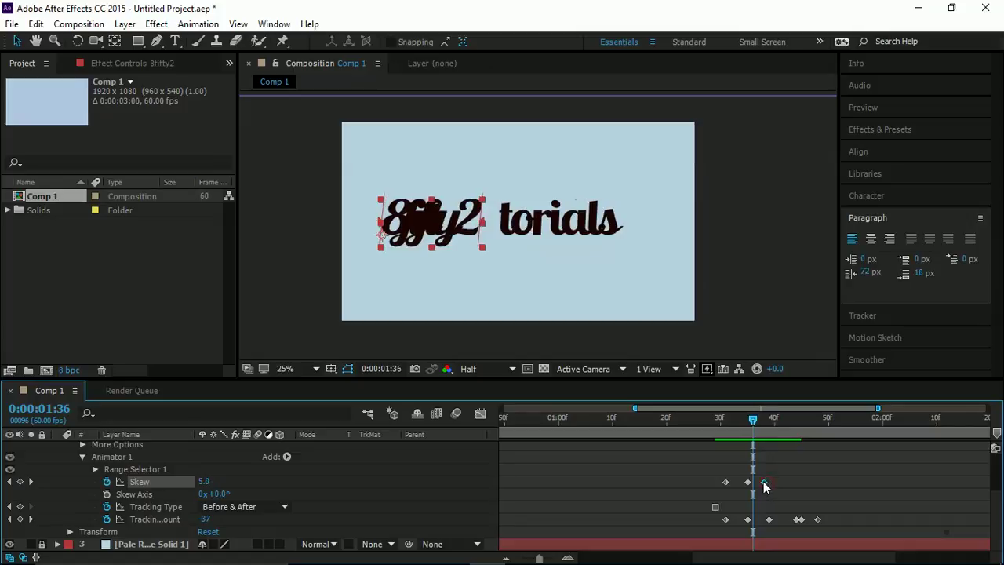
- Add a Skew keyframe of -12 after the backward lean of "8fifty2" and move it to 0:00:01:44
left_click_drag(753, 420, 784, 437)
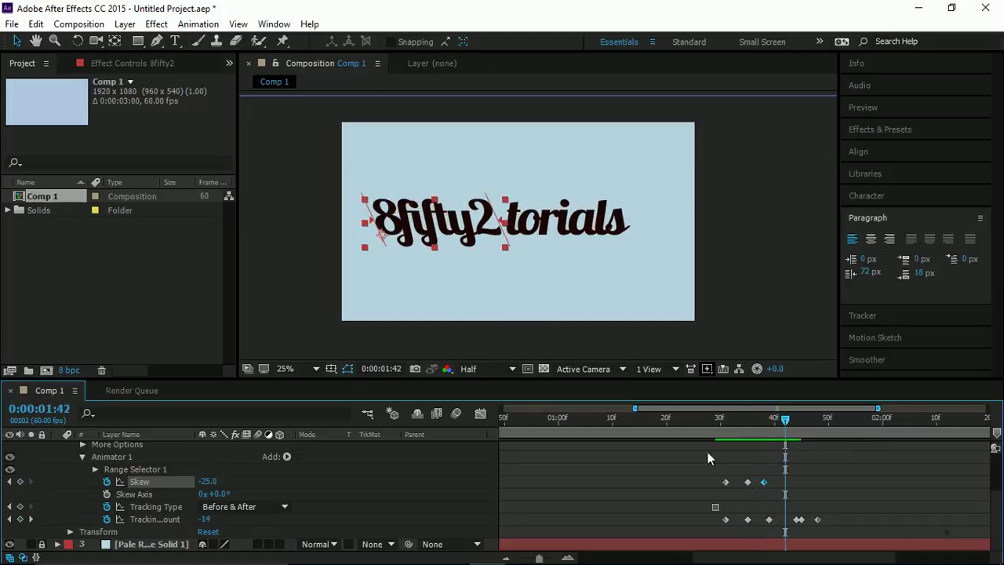
left_click_drag(212, 482, 234, 480)
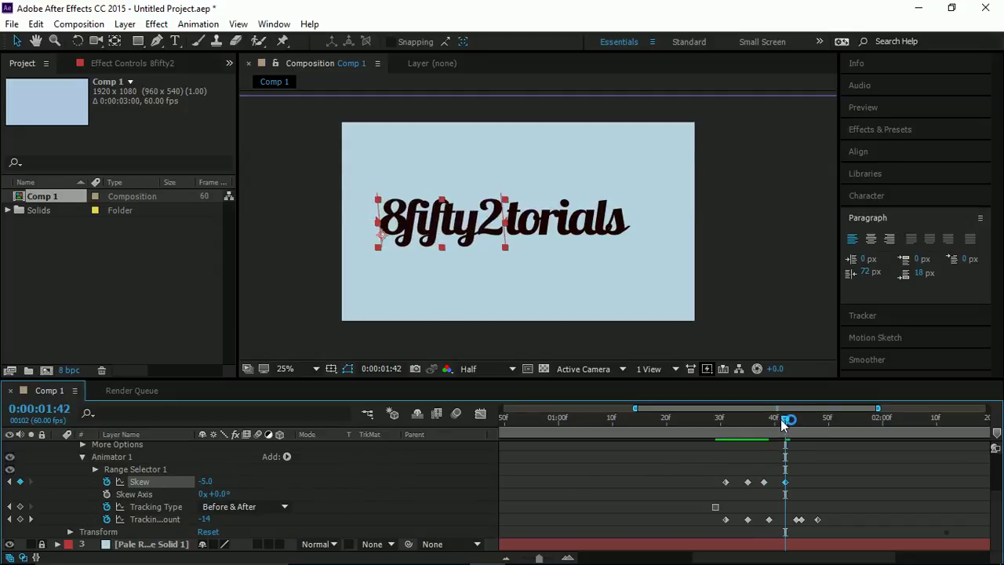
mouse_move(787, 439)
left_mouse_down()
mouse_move(729, 438)
mouse_move(787, 443)
left_mouse_up()
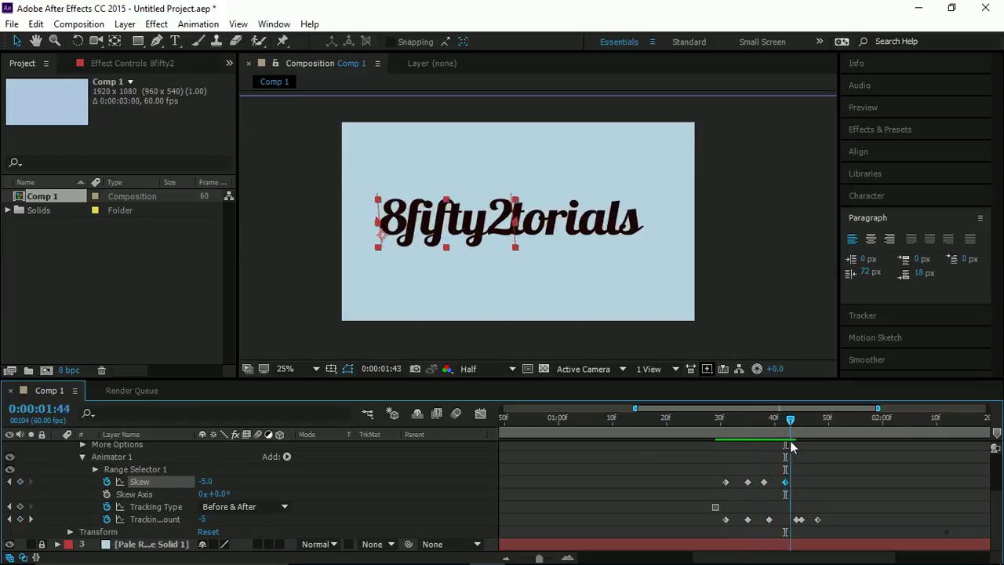
left_click_drag(790, 446, 783, 447)
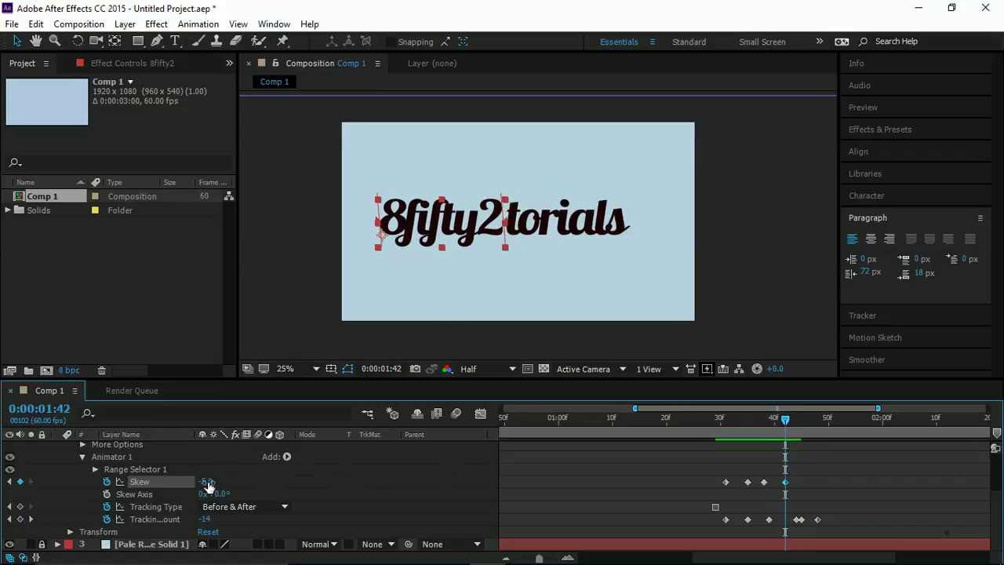
left_click_drag(208, 485, 199, 480)
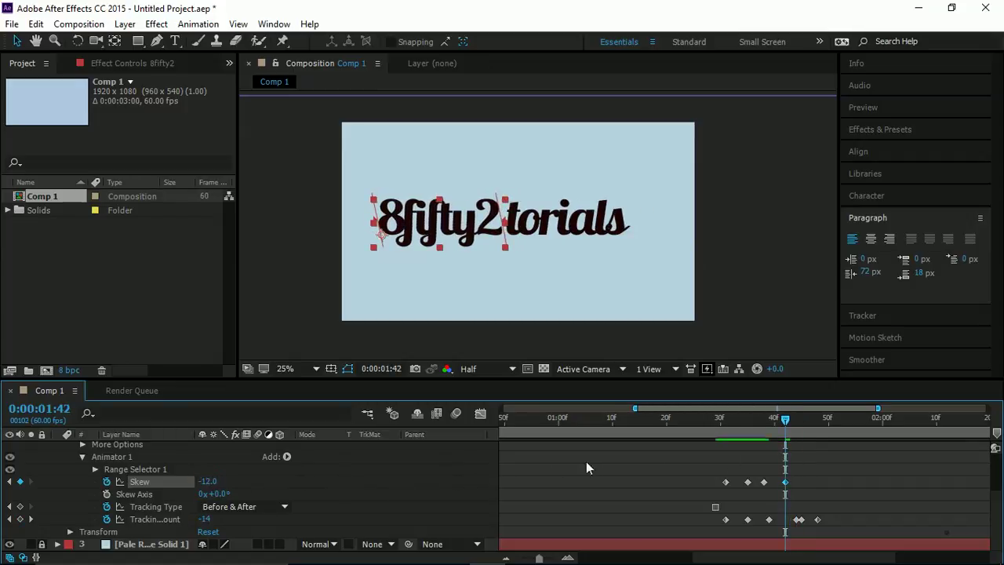
left_click_drag(785, 483, 796, 484)
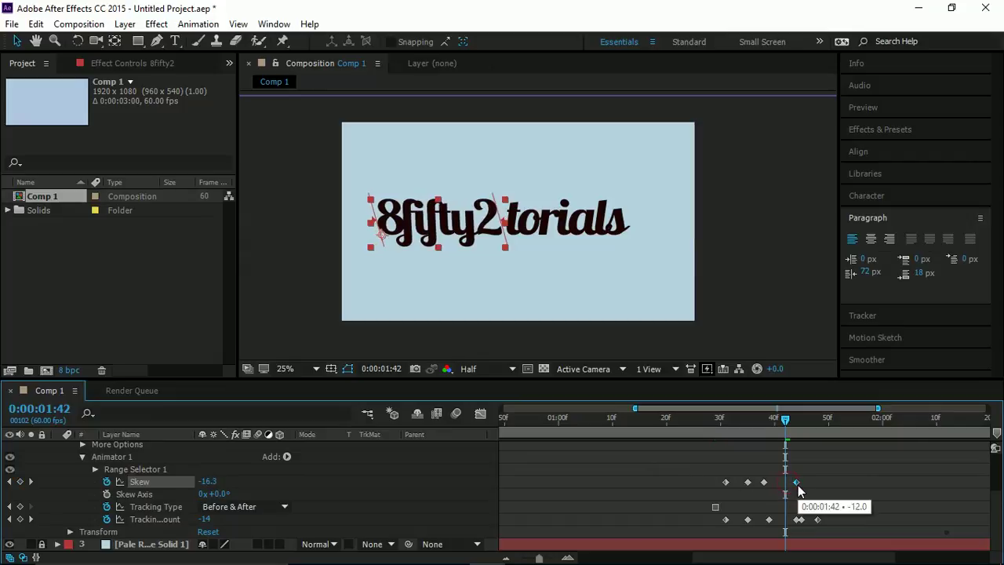
- Add a Skew keyframe of 9 at 0:00:01:46 and shift the preceding Skew keyframe to 0:00:01:43
left_click_drag(787, 419, 812, 429)
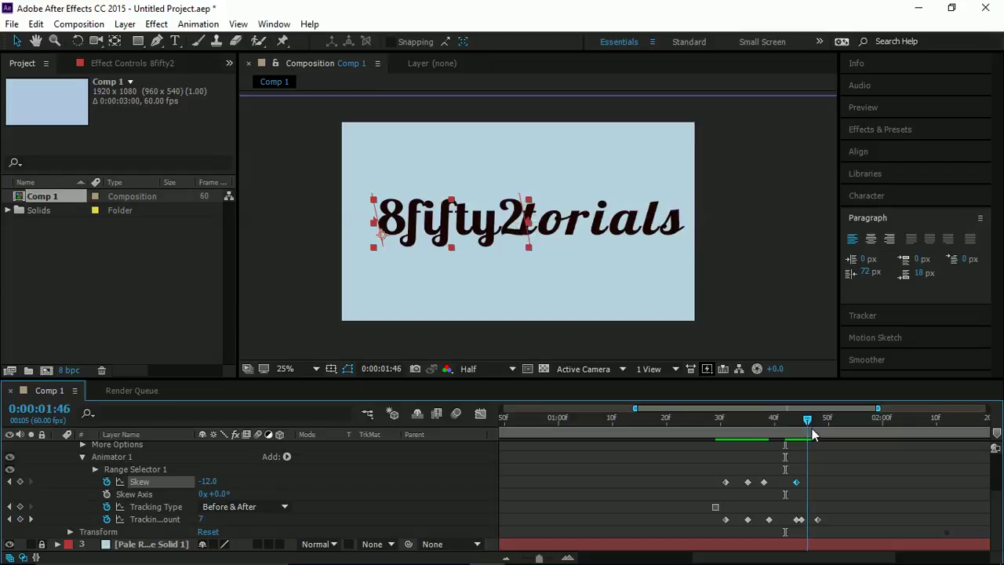
left_click_drag(215, 481, 231, 480)
left_click_drag(807, 423, 796, 424)
left_click_drag(798, 487, 793, 488)
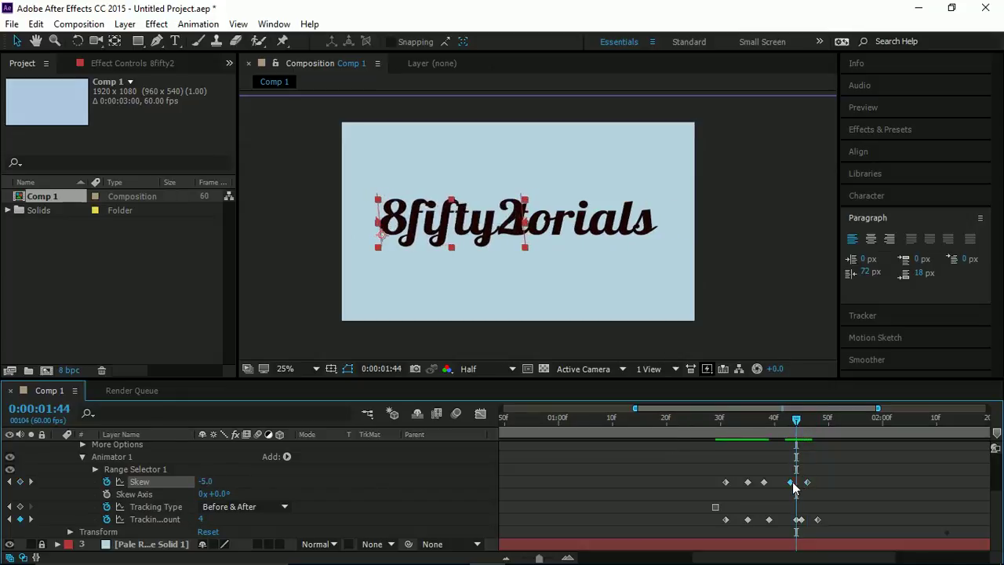
- Return the Skew of "8fifty2" to 0 at 0:00:01:49 and preview the animation
left_click_drag(796, 423, 822, 432)
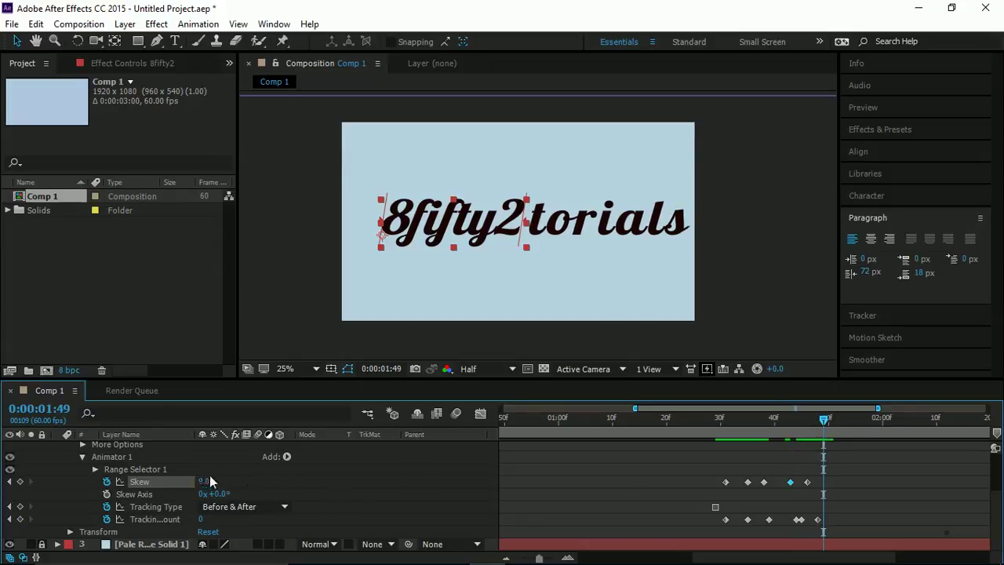
left_click(204, 481)
type("0")
left_click(368, 490)
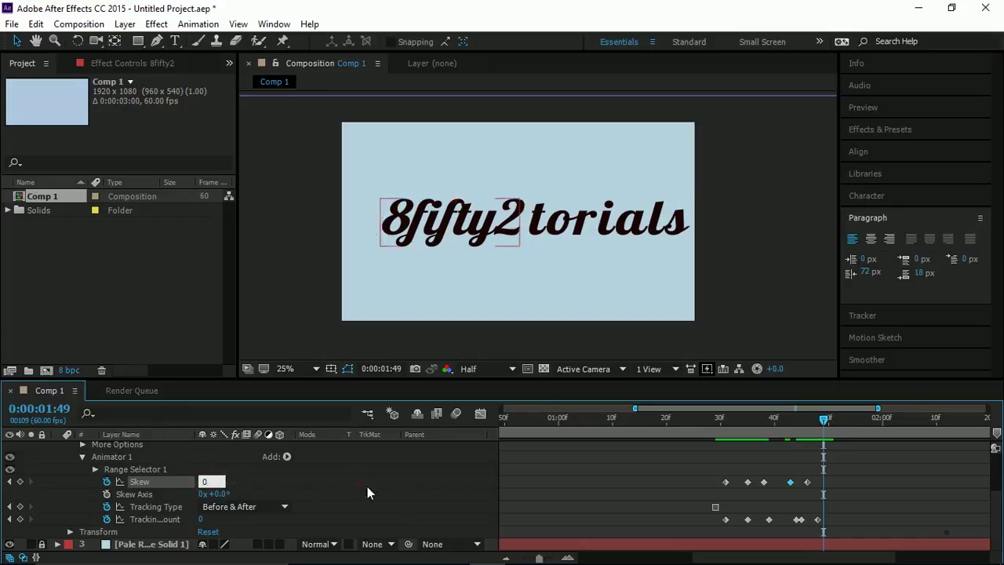
left_click_drag(824, 422, 693, 431)
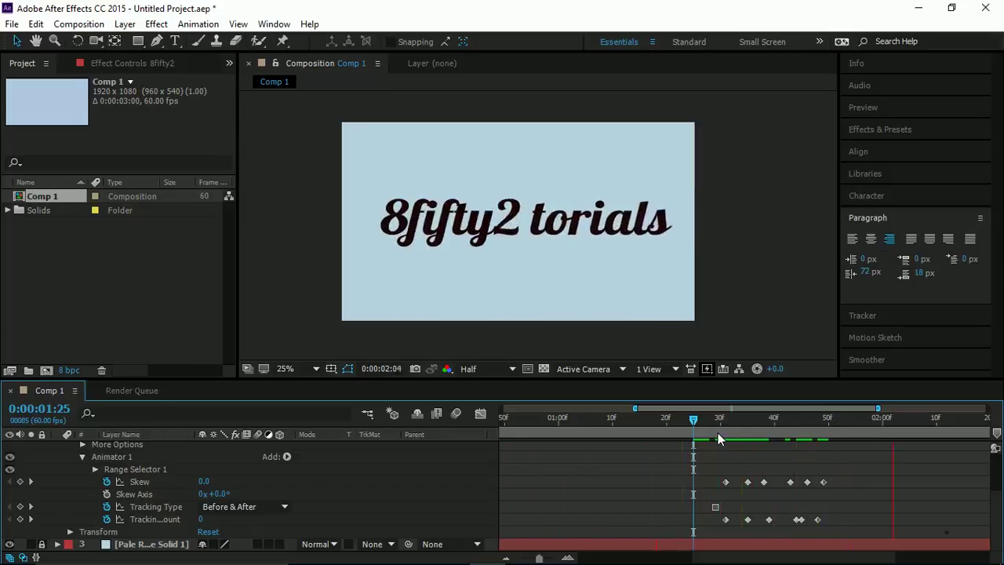
left_click_drag(715, 425, 591, 439)
key("space")
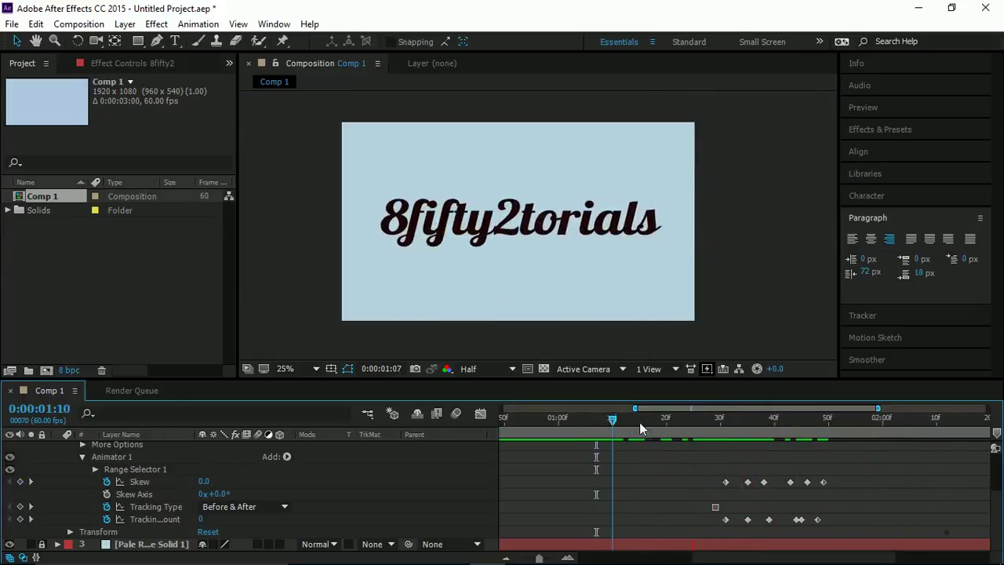
- Set the Tracking Amount of "8fifty2" to -32 at 0:00:01:35 and adjust its Tracking Amount keyframe at 0:00:01:39
left_click_drag(639, 422, 745, 432)
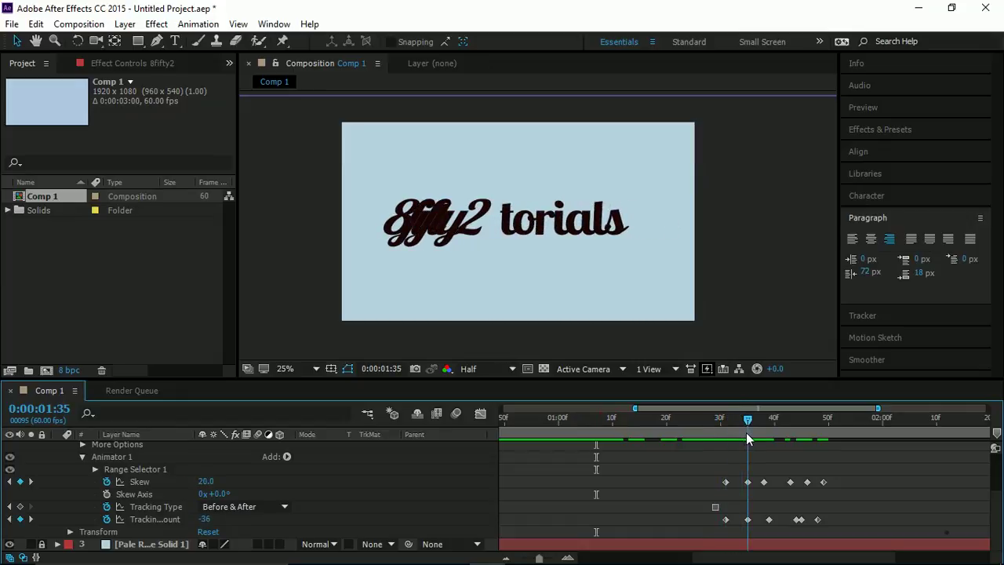
left_click(206, 520)
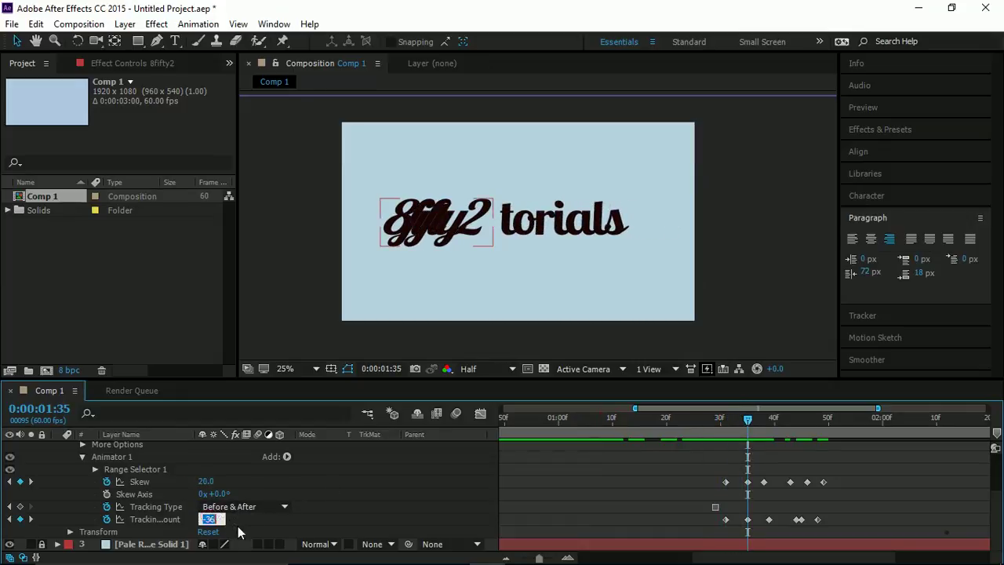
type("-32")
left_click(769, 418)
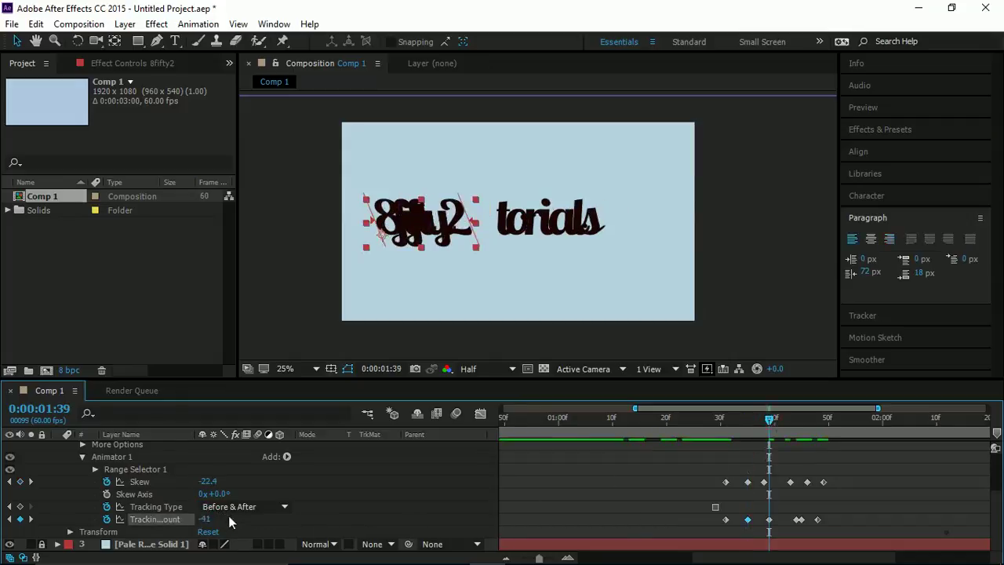
left_click(208, 520)
left_click_drag(746, 416, 800, 450)
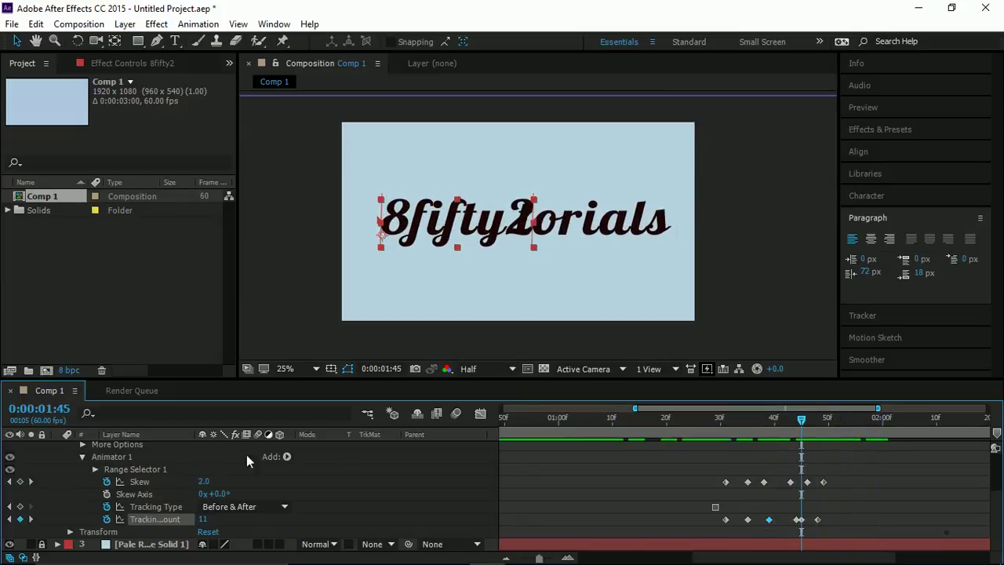
- Show the Position keyframes of the "torials" layer and move the first one to 0:00:01:16
scroll(145, 522, "up", 4)
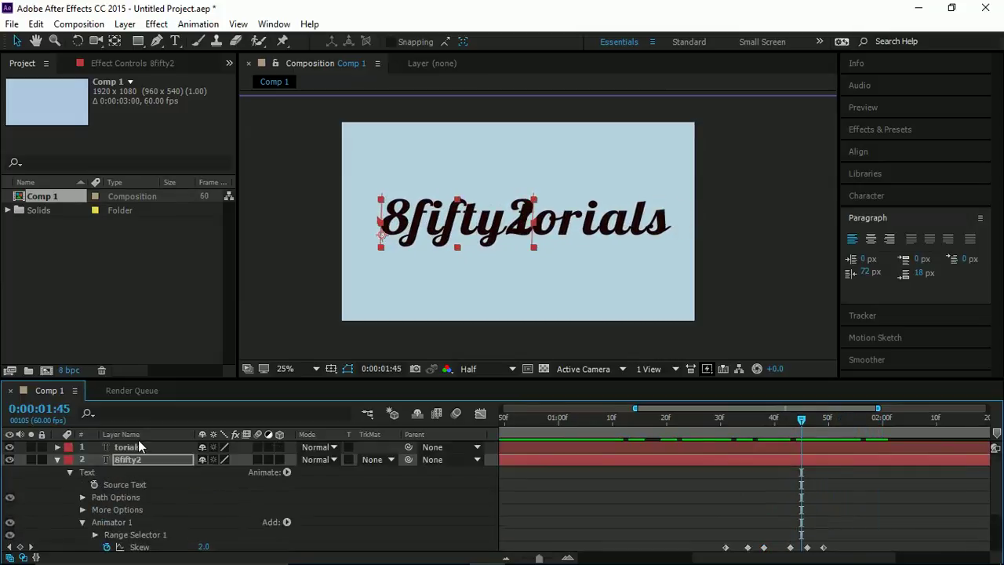
left_click(140, 448)
key("p")
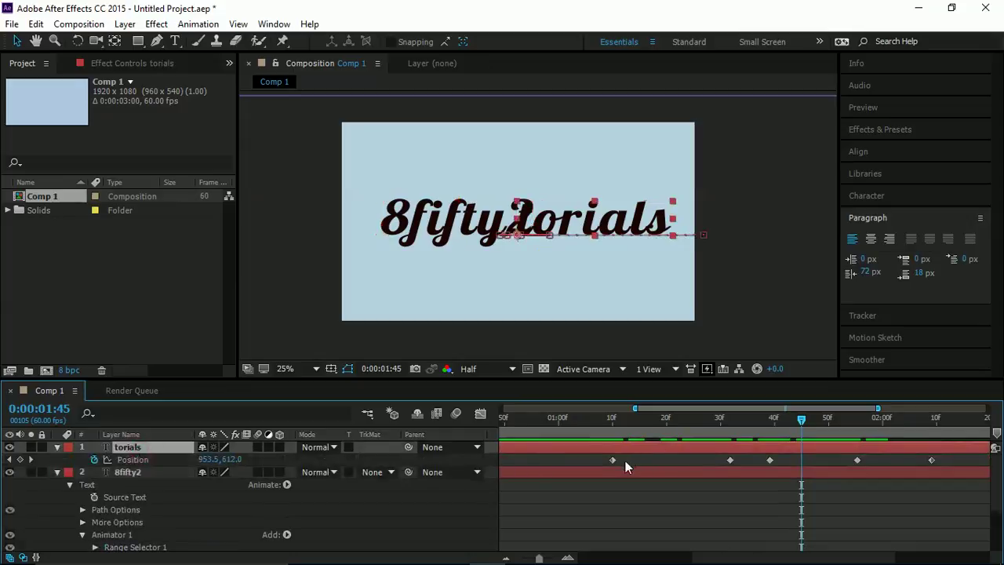
left_click_drag(611, 460, 643, 464)
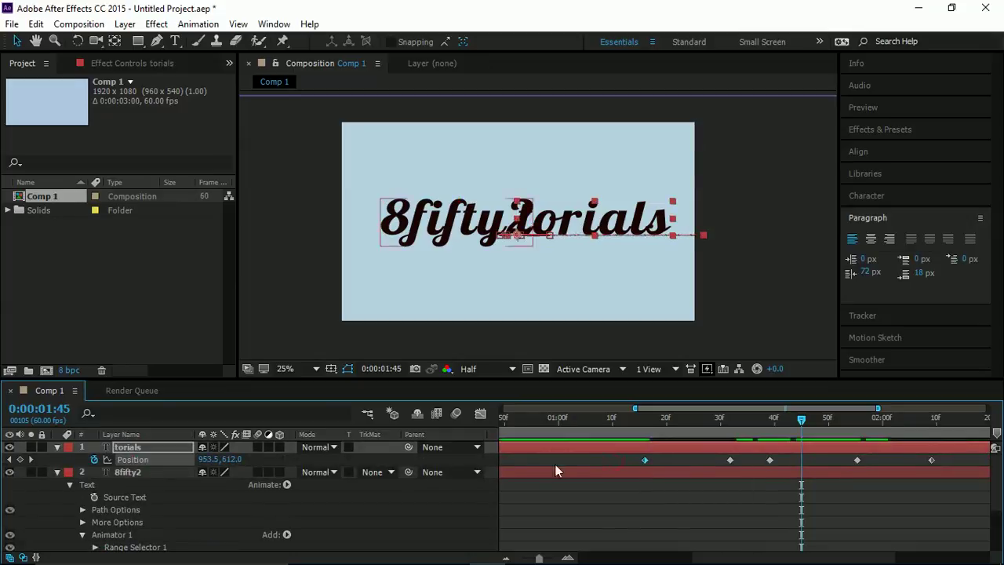
- Collapse the text properties of "8fifty2" and add a Scale keyframe of 100% at 0:00:01:29
scroll(236, 502, "down", 3)
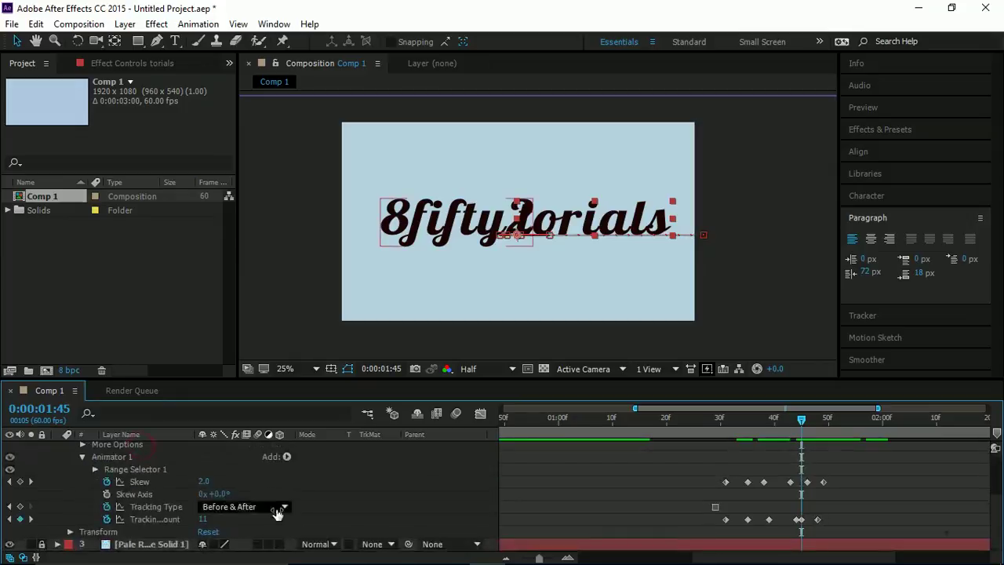
scroll(93, 469, "up", 3)
left_click(124, 471)
scroll(94, 464, "down", 2)
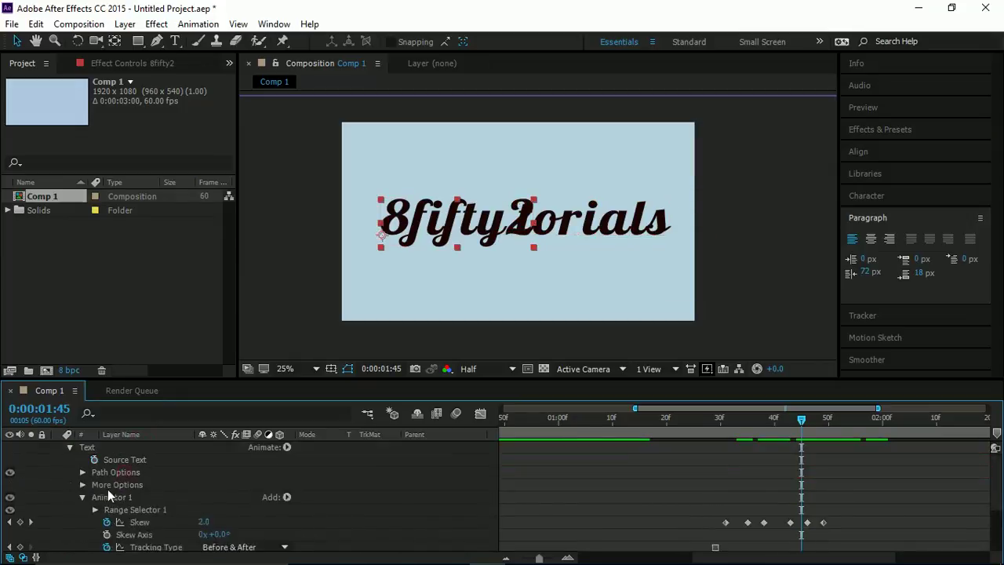
left_click(68, 447)
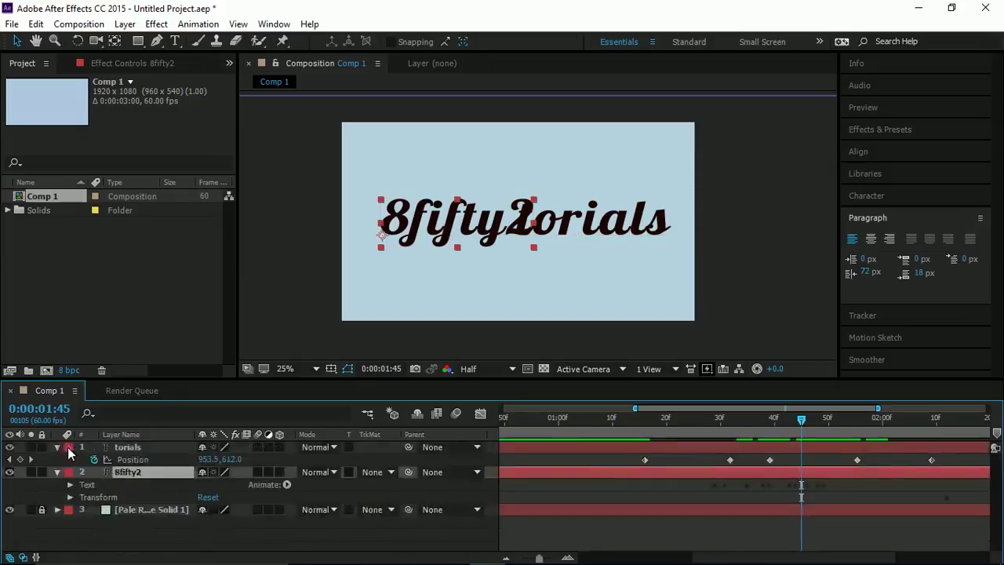
left_click(70, 497)
scroll(336, 515, "down", 2)
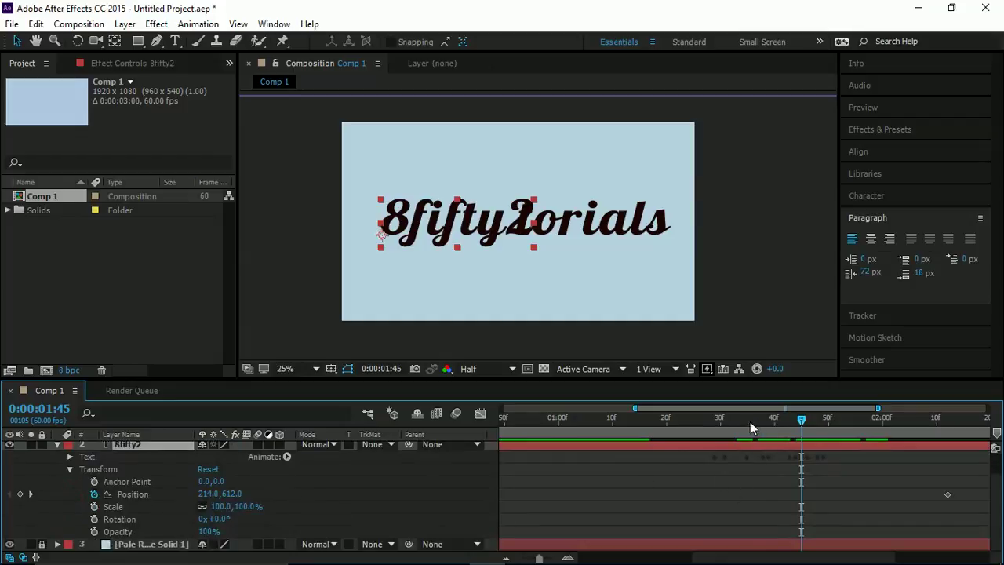
left_click_drag(750, 421, 715, 421)
left_click(94, 506)
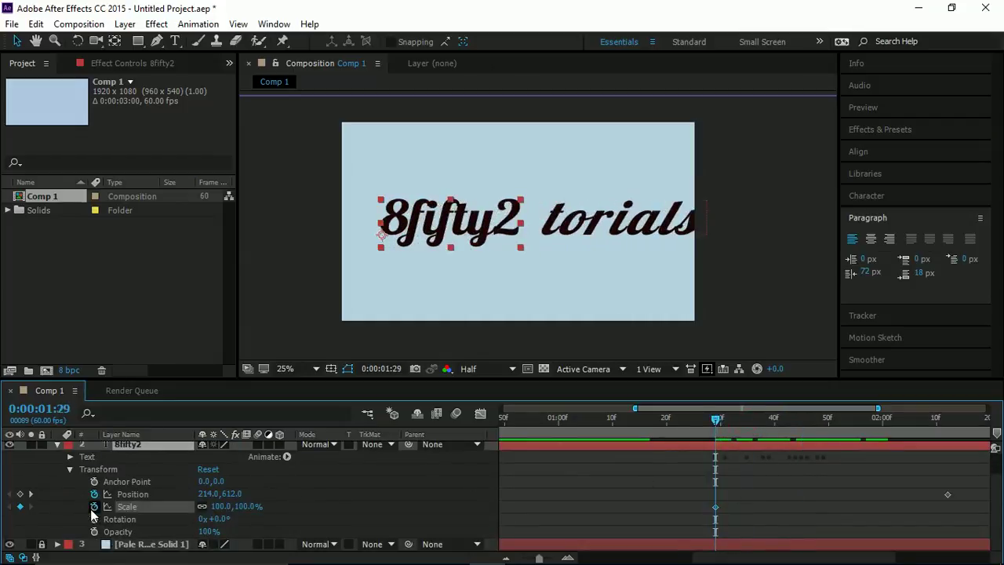
- With Scale proportions of "8fifty2" unlinked, move its first Scale keyframe to 0:00:01:35 and set the vertical Scale to 133% at 0:00:01:37
left_click(202, 506)
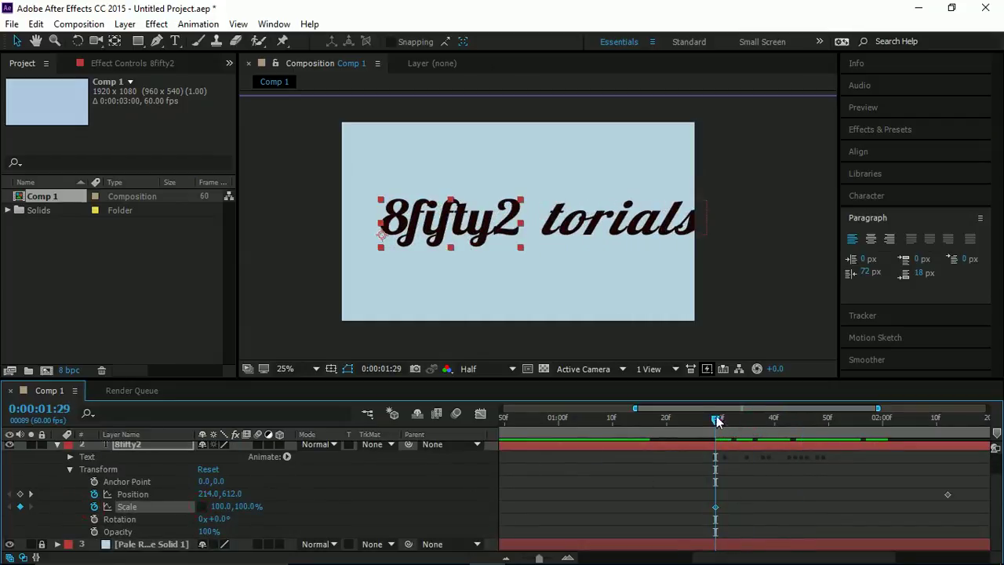
left_click_drag(717, 421, 758, 421)
left_click_drag(717, 508, 751, 512)
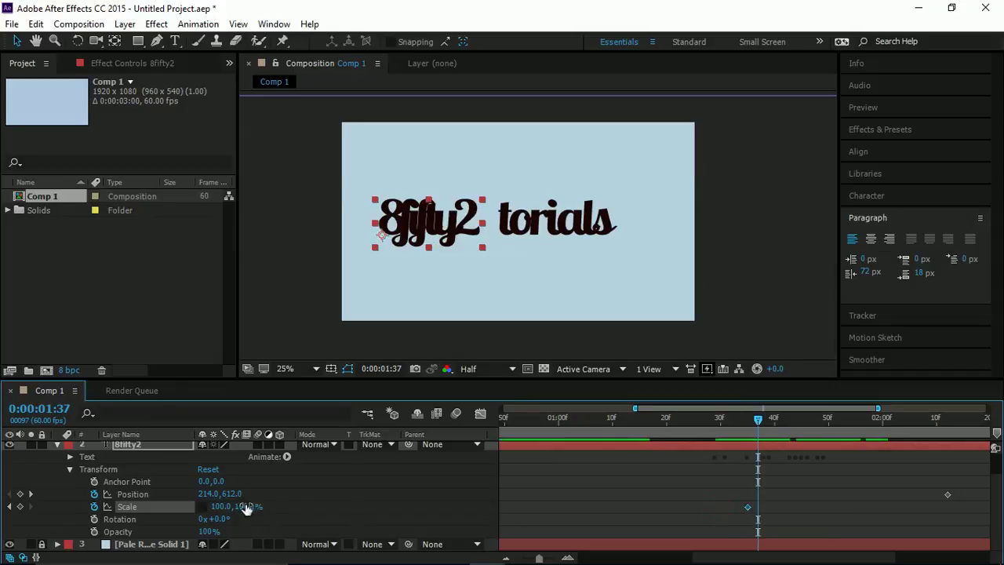
left_click_drag(246, 508, 271, 508)
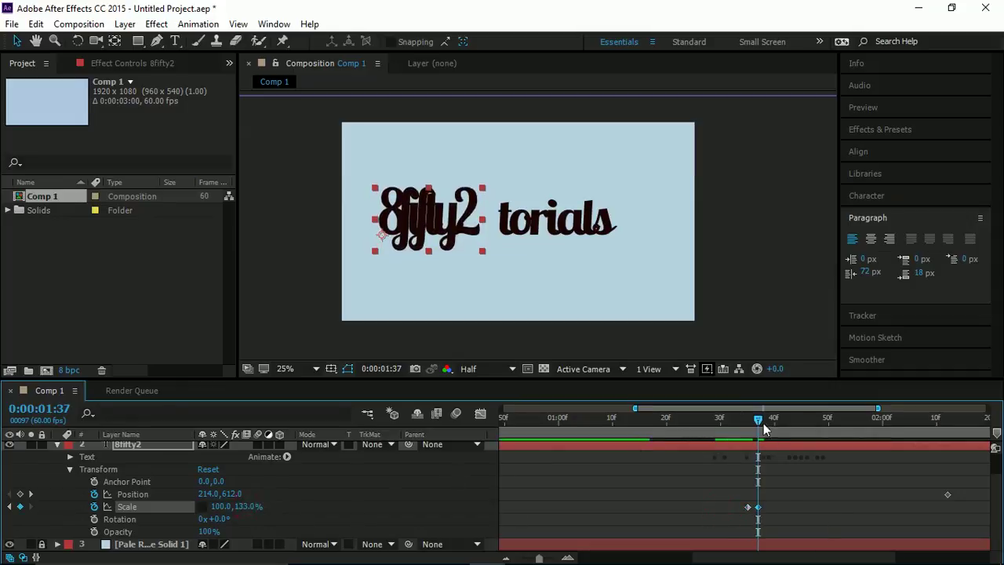
- Return the vertical Scale of "8fifty2" to 100% at 0:00:01:40 and preview the stretch
left_click_drag(759, 424, 774, 424)
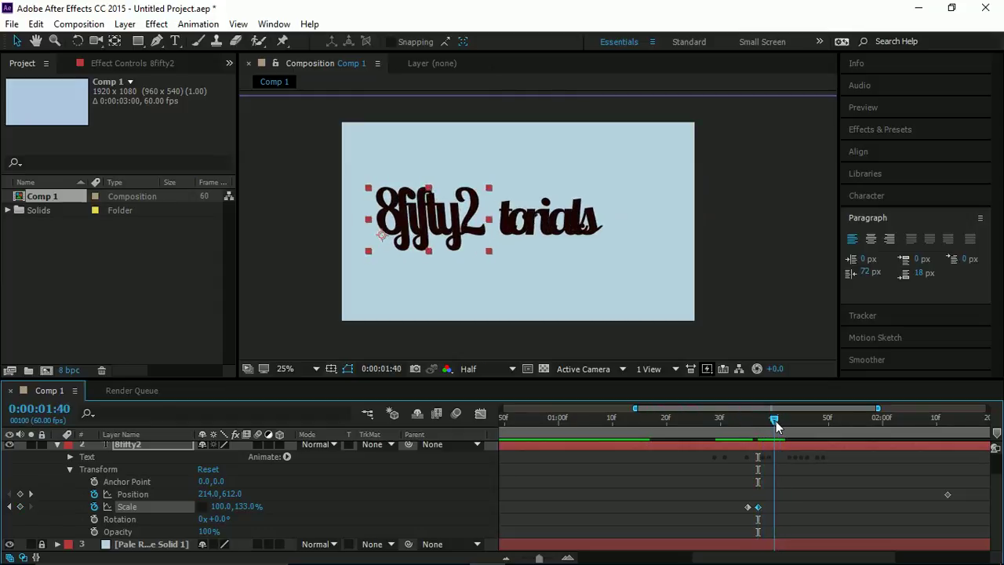
left_click(247, 507)
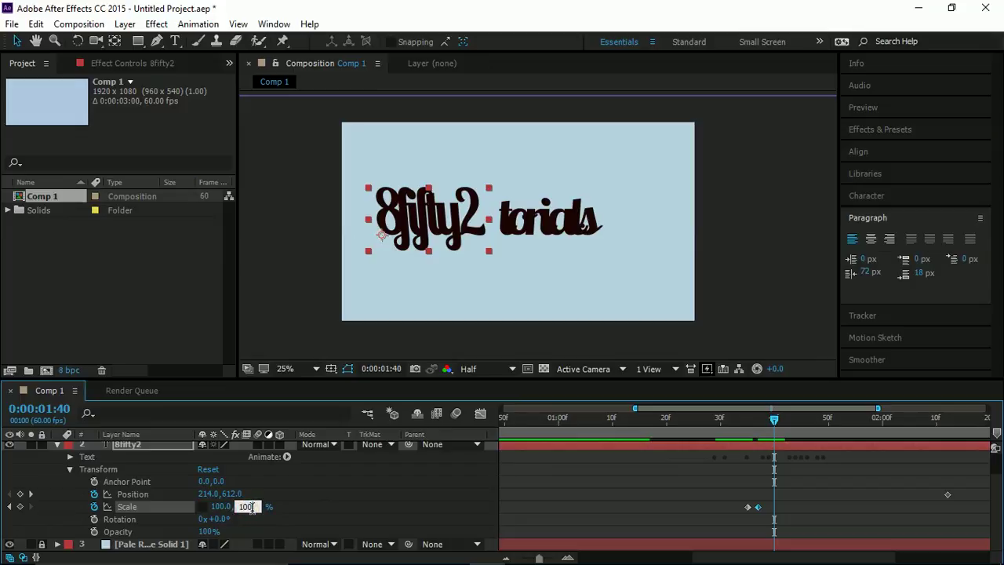
left_click(328, 504)
left_click_drag(778, 420, 758, 429)
key("space")
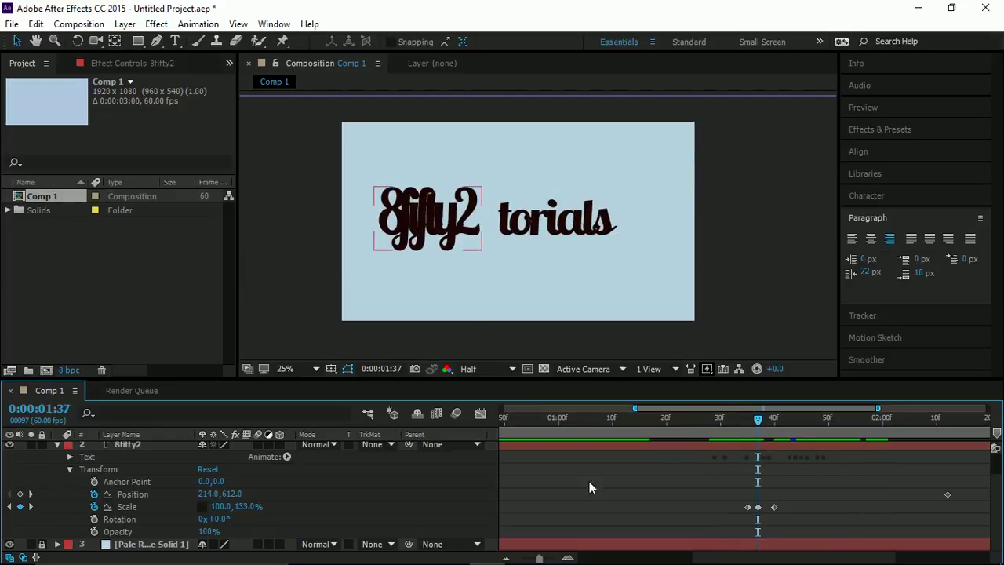
- Reduce the vertical Scale of "8fifty2" to 112% at 0:00:01:37 and preview from 0:00:01:21
left_click_drag(240, 508, 229, 510)
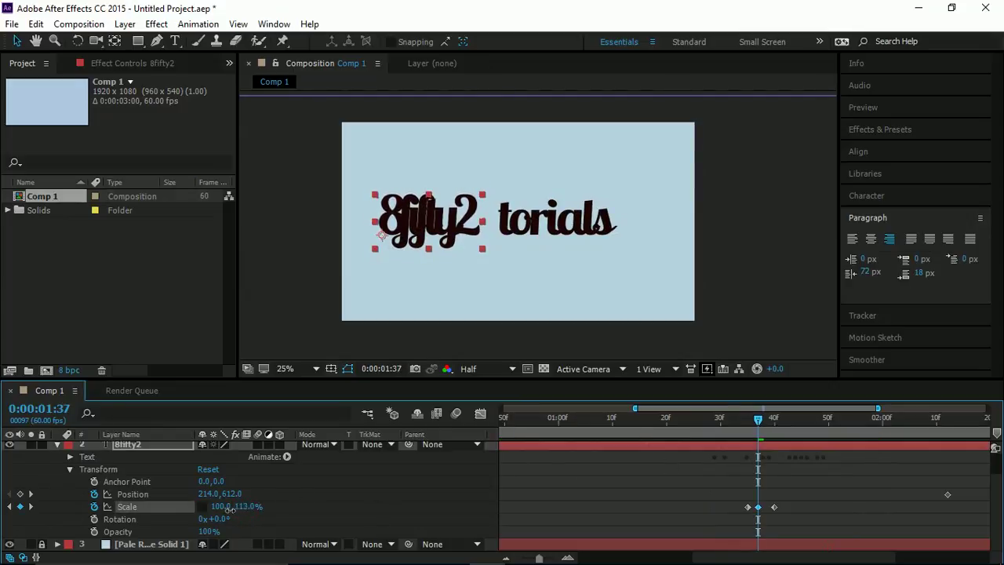
left_click_drag(735, 422, 673, 422)
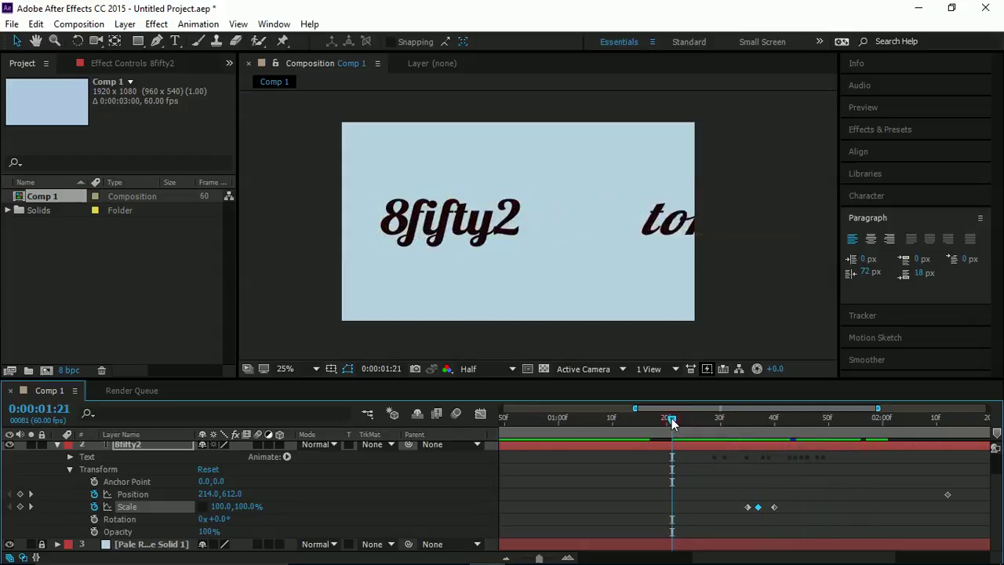
key("space")
- Retime the "8fifty2" Scale keyframes to 0:00:01:33, 01:36 and 01:41, holding 112% vertically until 01:38, and preview from 0:00:01:24
left_click_drag(671, 422, 756, 462)
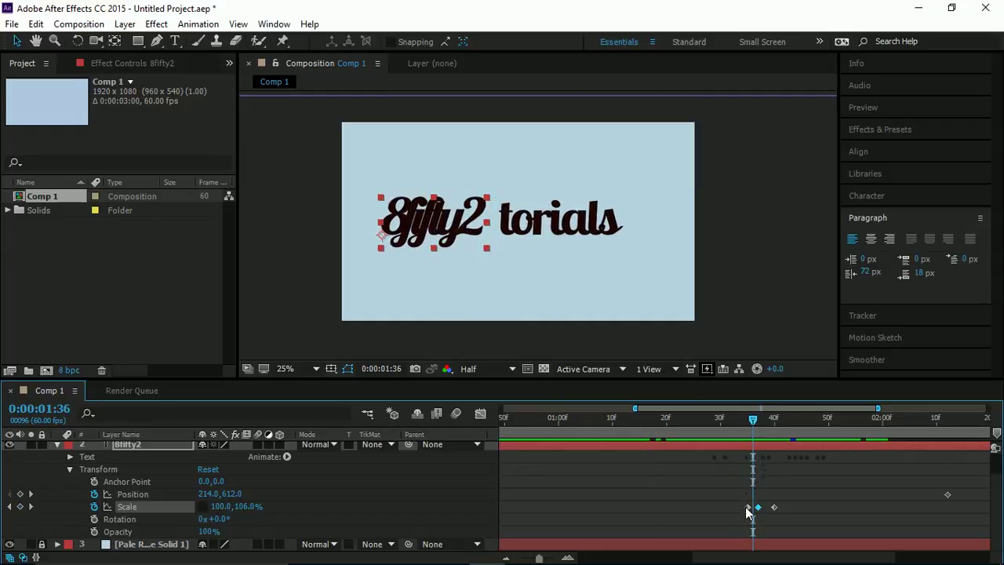
left_click_drag(749, 507, 753, 508)
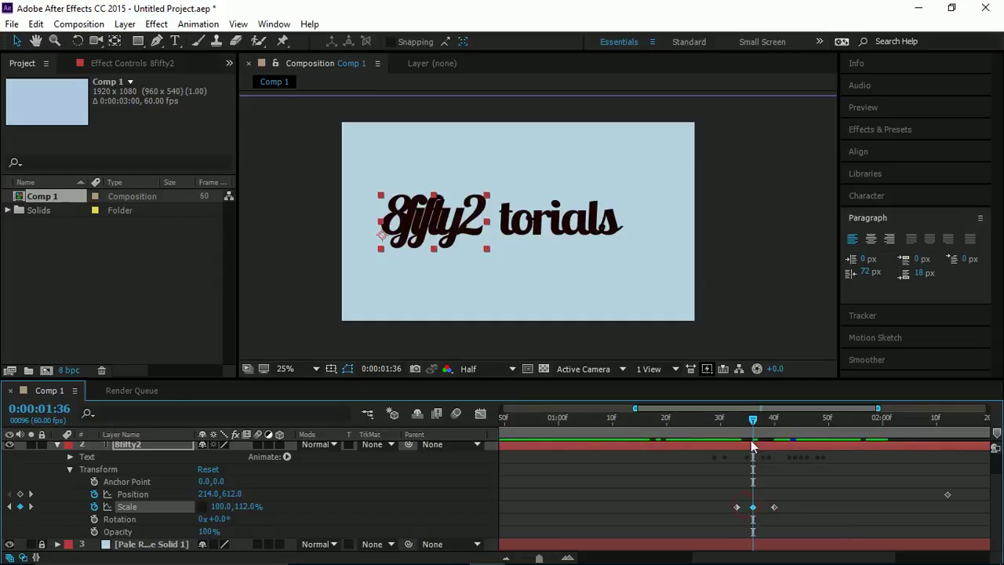
mouse_move(753, 422)
left_mouse_down()
mouse_move(772, 424)
mouse_move(757, 425)
left_mouse_up()
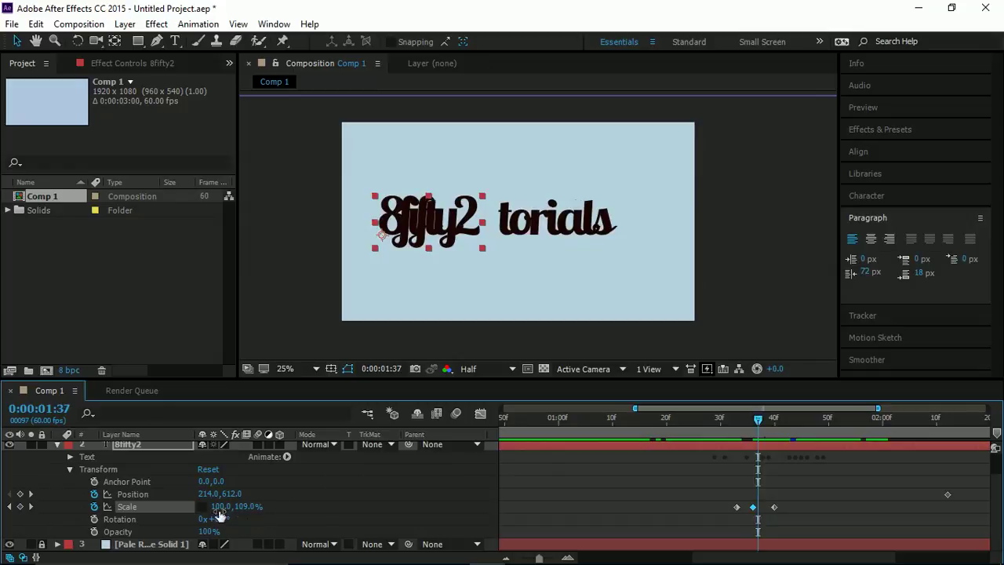
left_click_drag(246, 510, 248, 510)
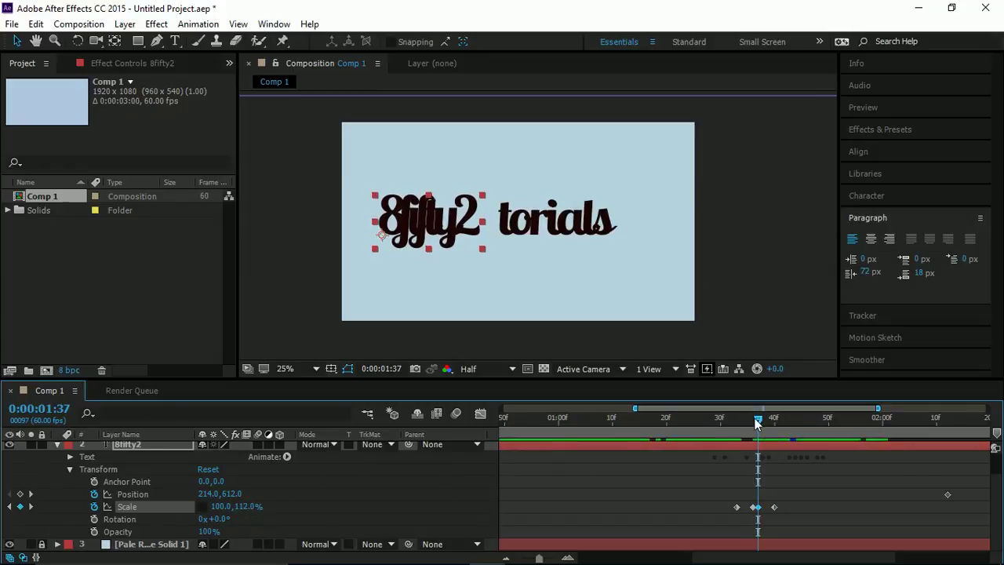
left_click_drag(755, 424, 780, 431)
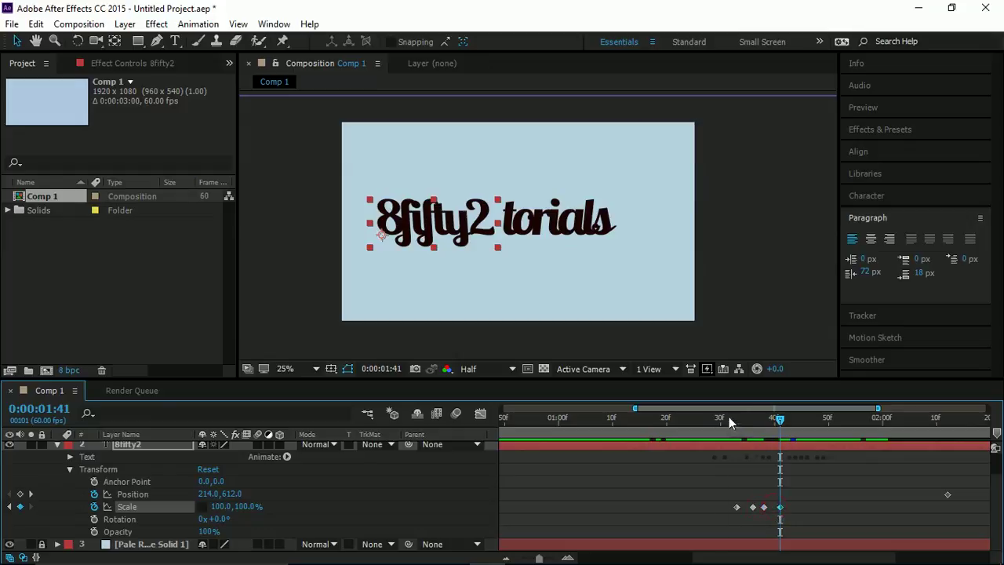
left_click_drag(729, 424, 687, 421)
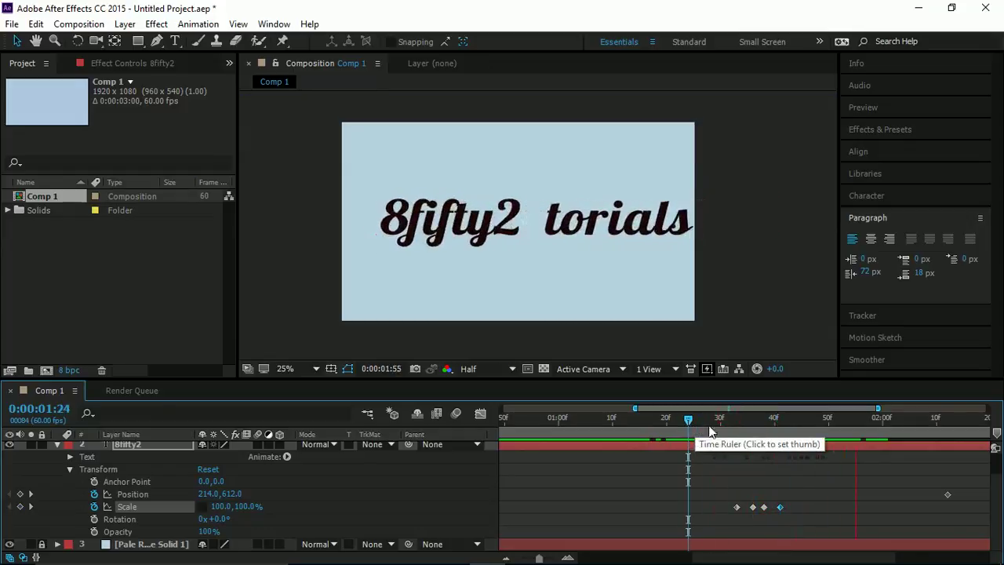
- Show all keyframed properties of "8fifty2" and shift the Tracking Amount keyframes at 0:00:01:44 and 0:00:01:45 one frame earlier
left_click(720, 428)
scroll(228, 487, "up", 1)
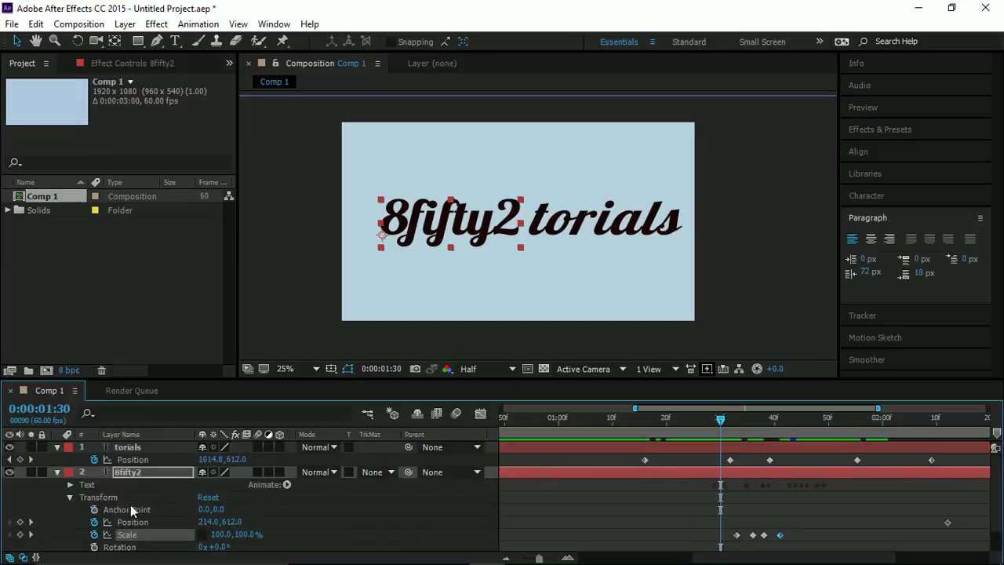
key("Return")
key("u")
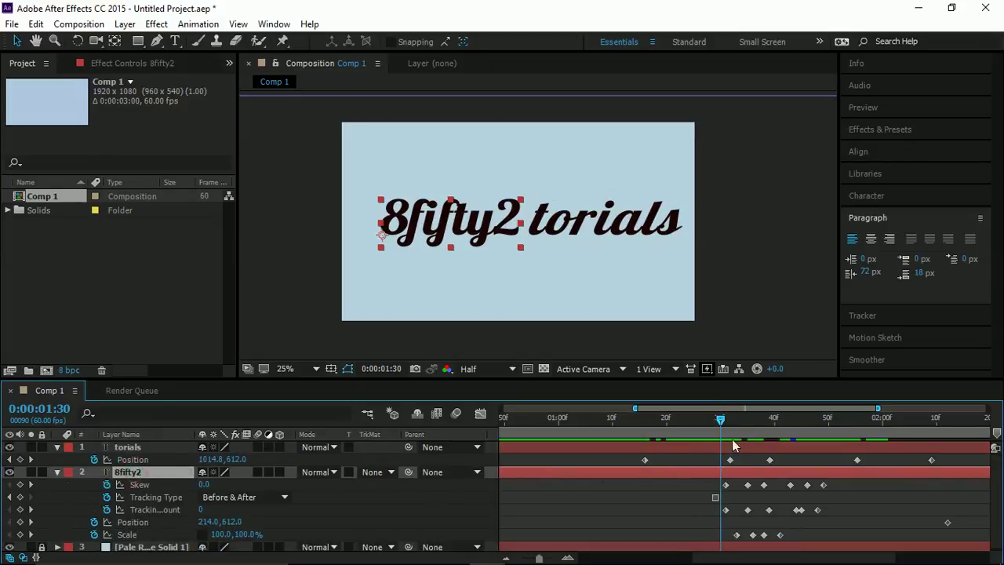
left_click_drag(741, 426, 800, 422)
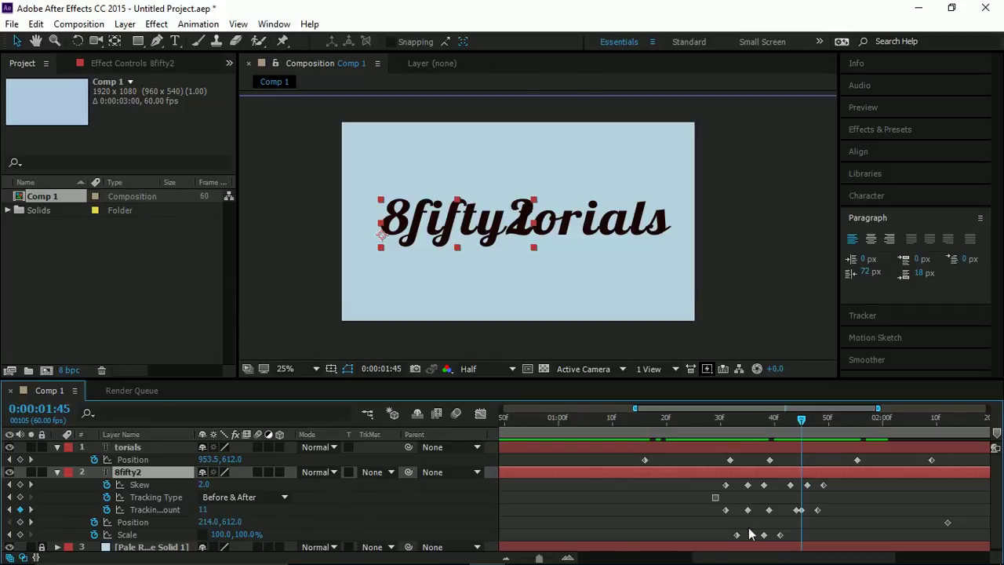
left_click(798, 510)
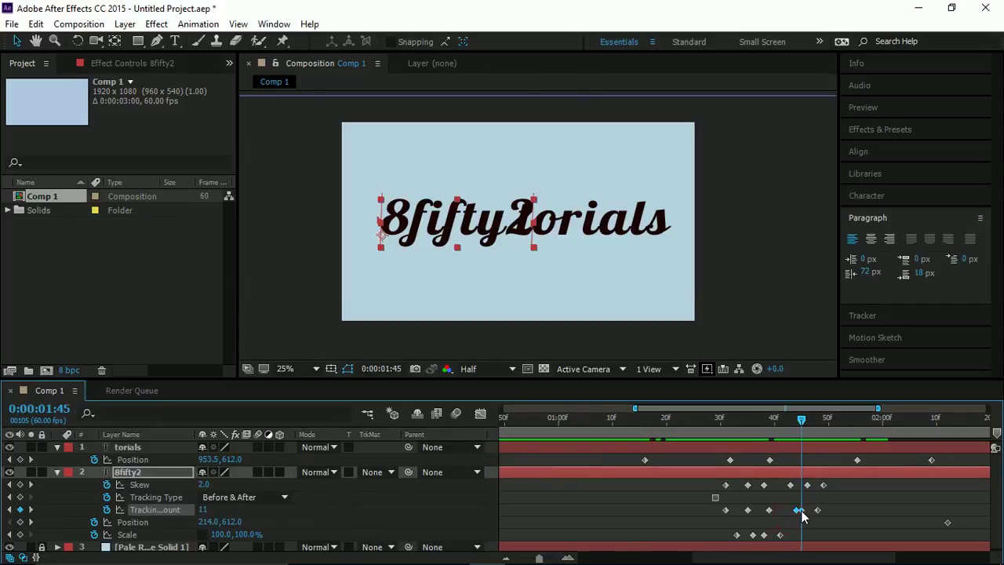
left_click_drag(801, 511, 795, 510)
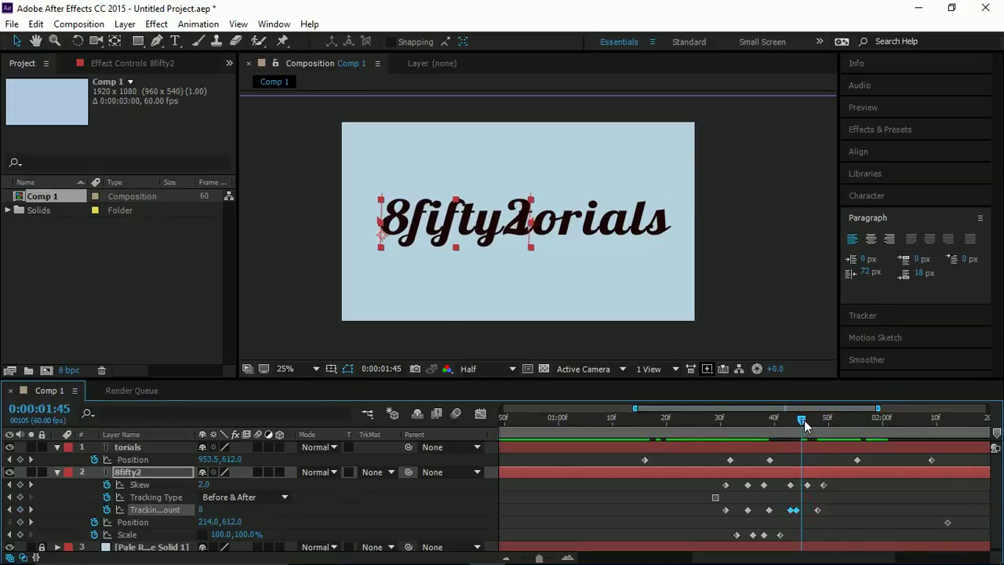
- Set the Tracking Amount of "8fifty2" to 7 at 0:00:01:44 and preview the animation from 0:00:01:09
left_click_drag(804, 419, 800, 420)
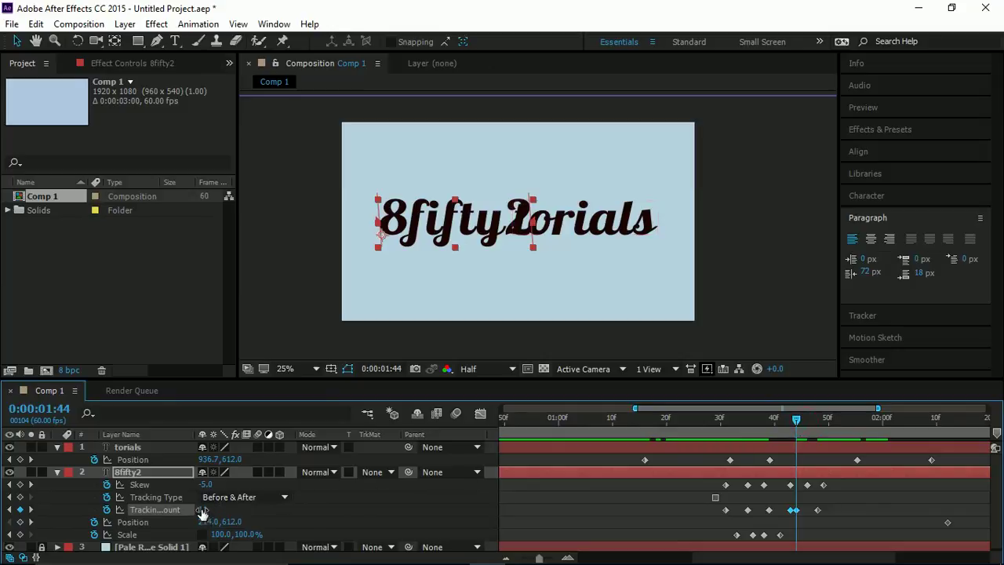
left_click_drag(202, 511, 261, 506)
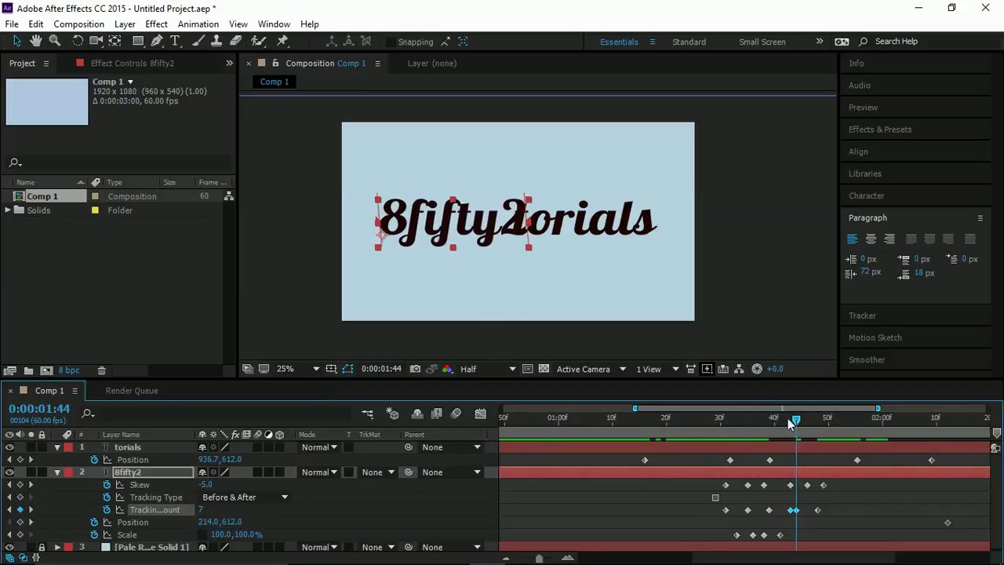
left_click_drag(797, 424, 581, 436)
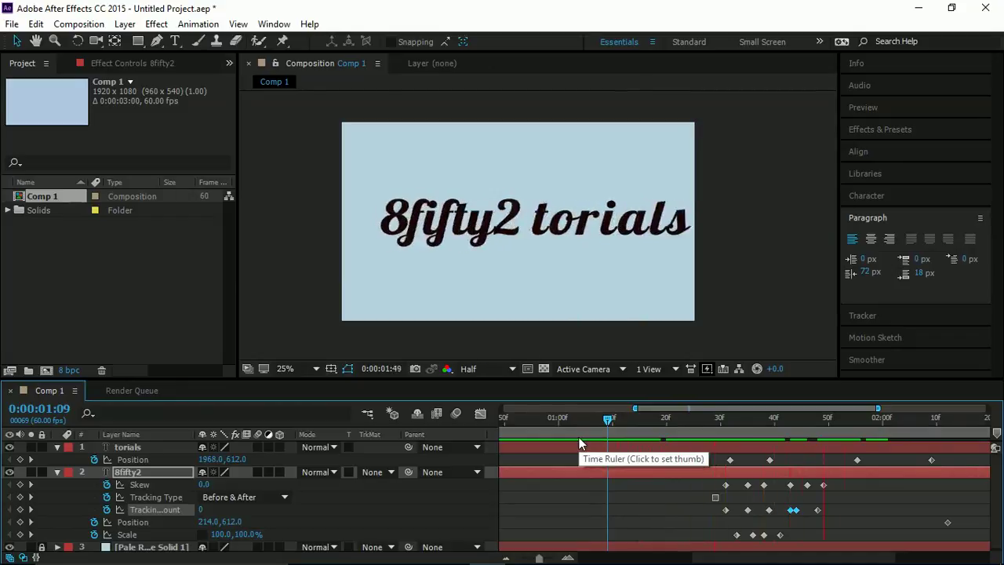
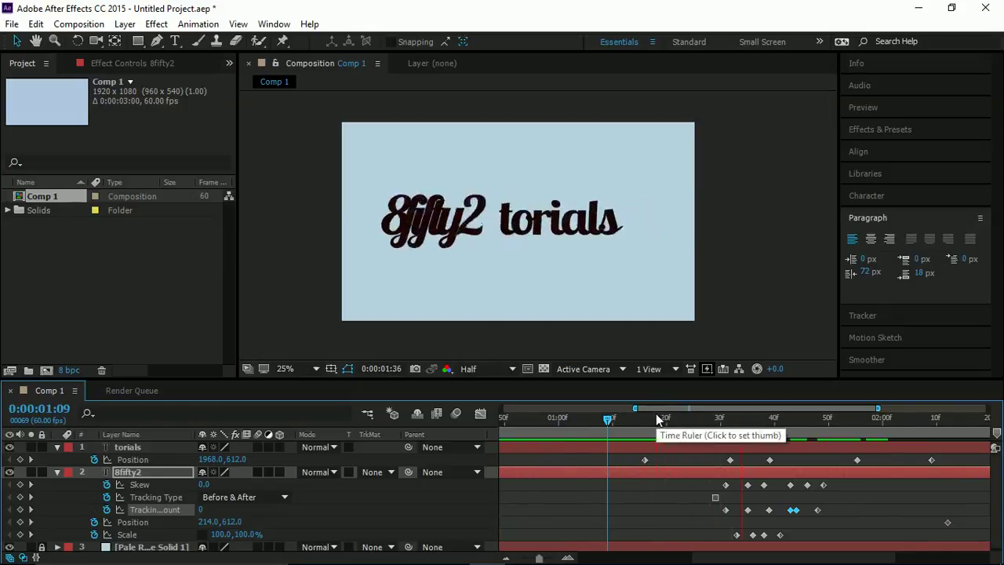
- Move "torials" horizontally away from "8fifty2" at its 0:00:01:55 Position keyframe, to about 1164.8, 612.0
left_click_drag(694, 420, 830, 439)
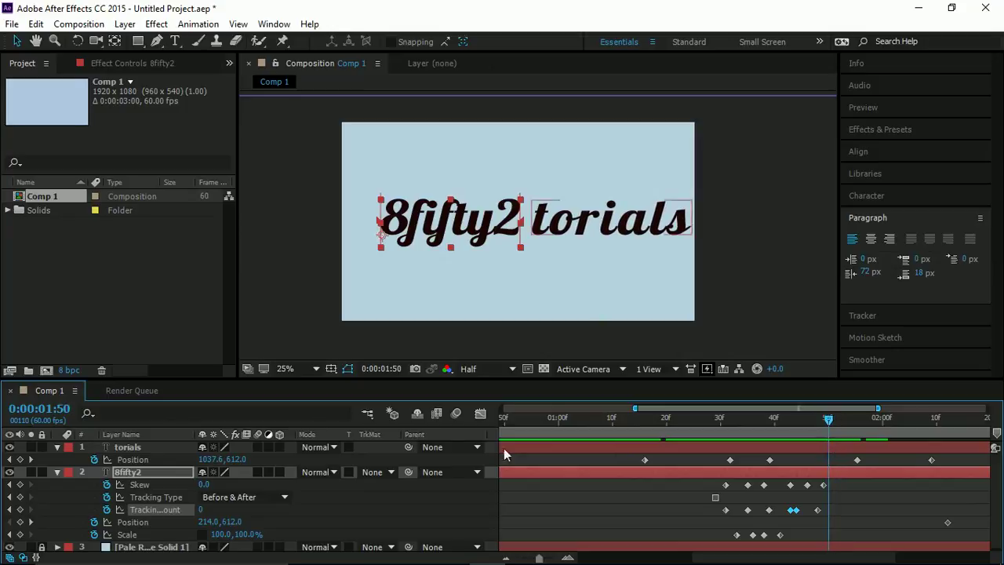
left_click(166, 446)
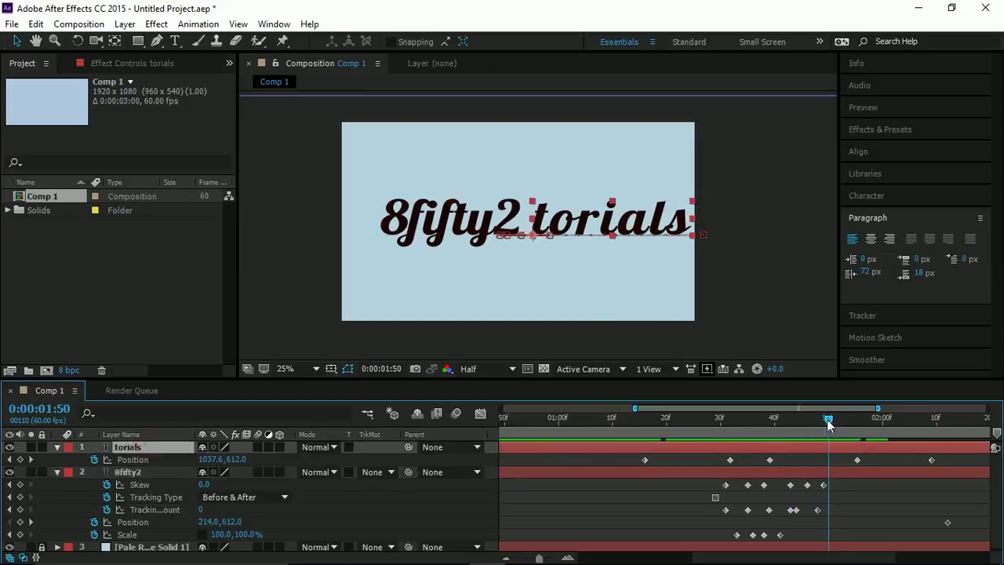
mouse_move(828, 424)
left_mouse_down()
mouse_move(868, 429)
mouse_move(832, 416)
left_mouse_up()
scroll(682, 304, "up", 4)
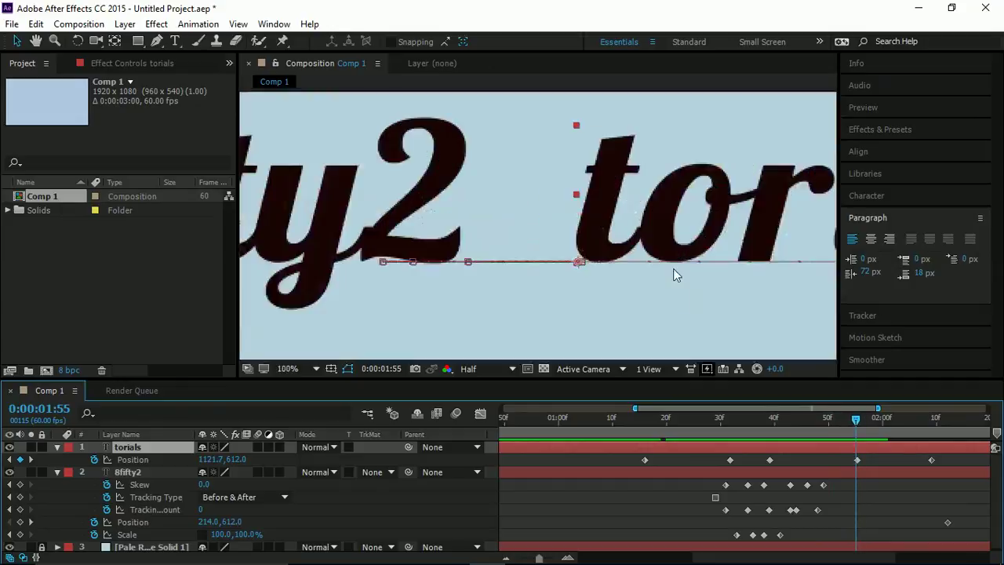
scroll(673, 268, "down", 4)
scroll(670, 258, "up", 2)
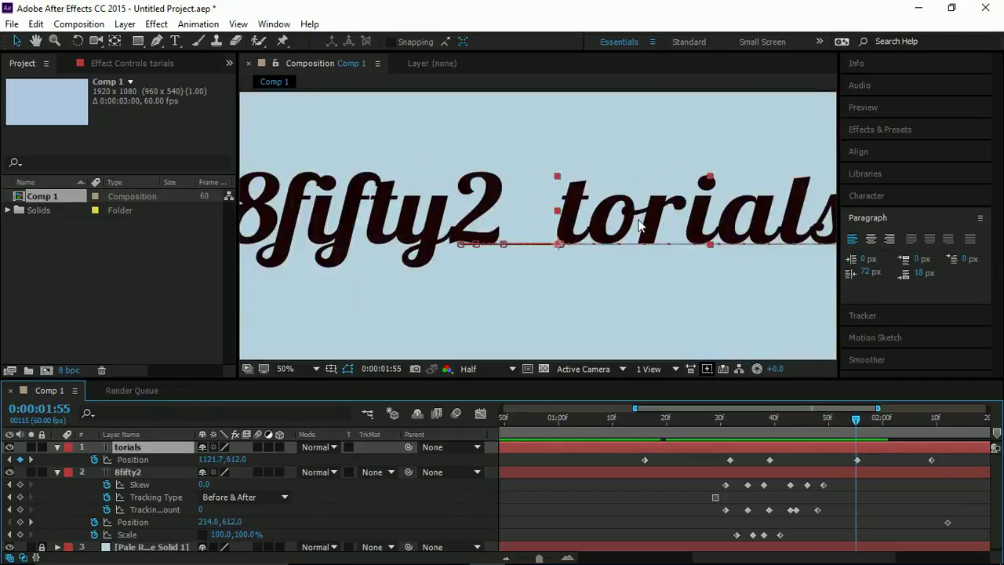
left_click_drag(639, 218, 654, 217)
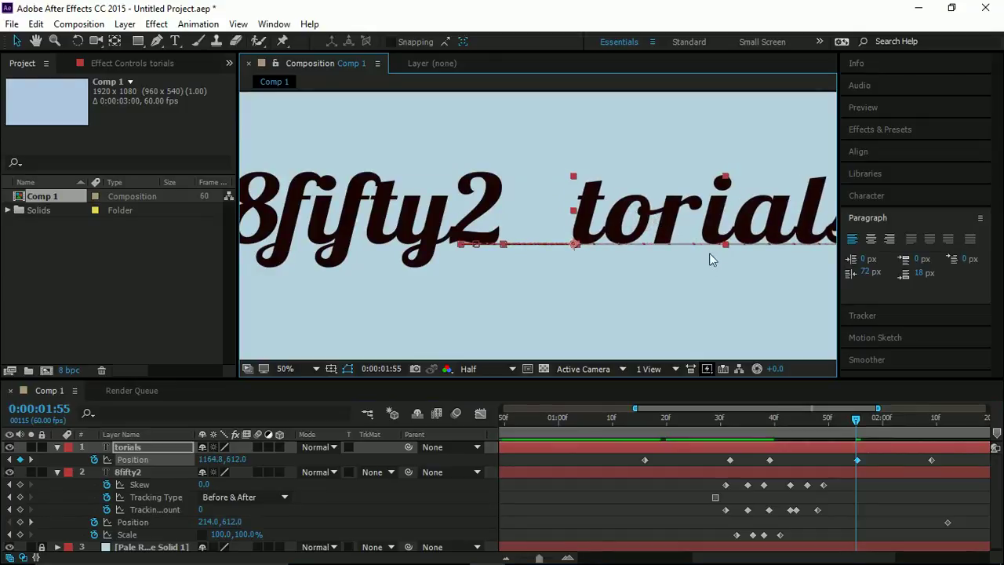
scroll(710, 258, "down", 2)
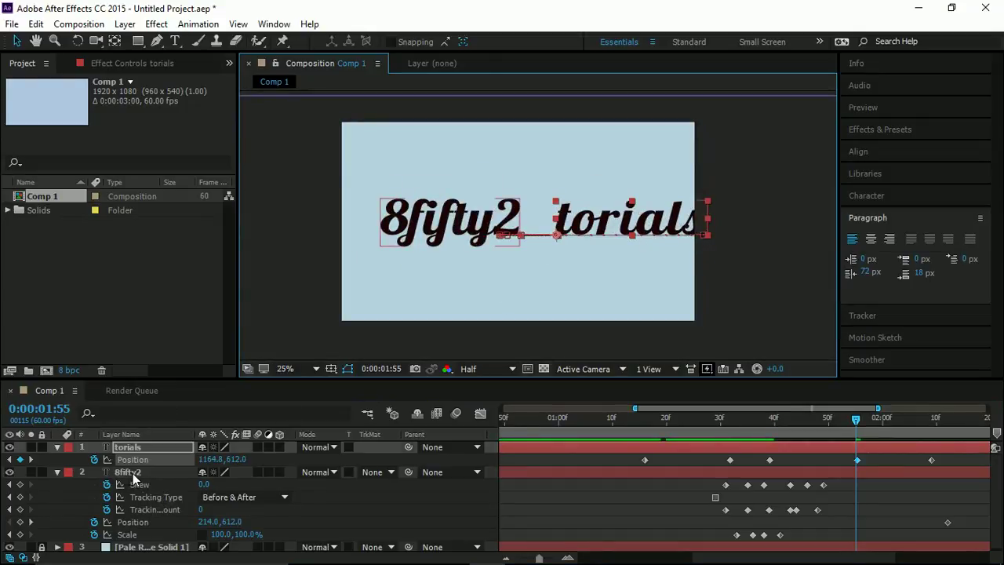
- Collapse both text layers and pre-compose "torials" and "8fifty2" into Pre-comp 1, moving all attributes into the new composition
left_click(130, 472)
left_click(57, 472)
left_click(56, 447)
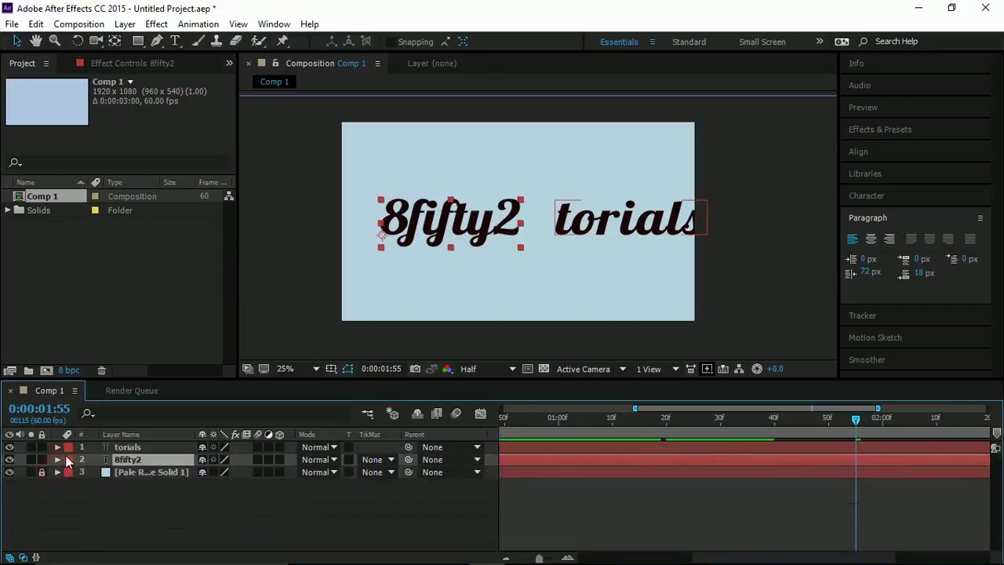
left_click(136, 447, "shift")
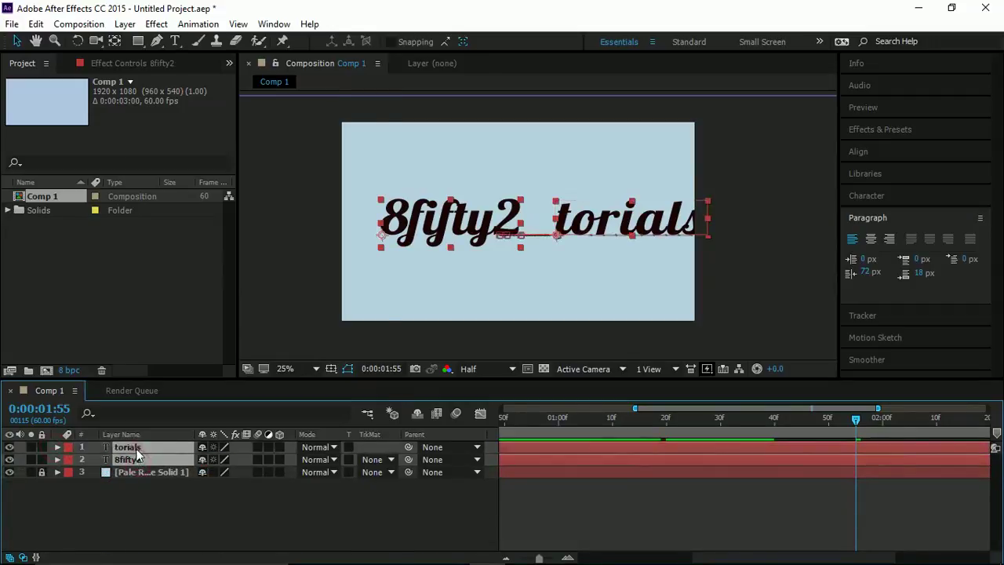
right_click(135, 449)
left_click(157, 489)
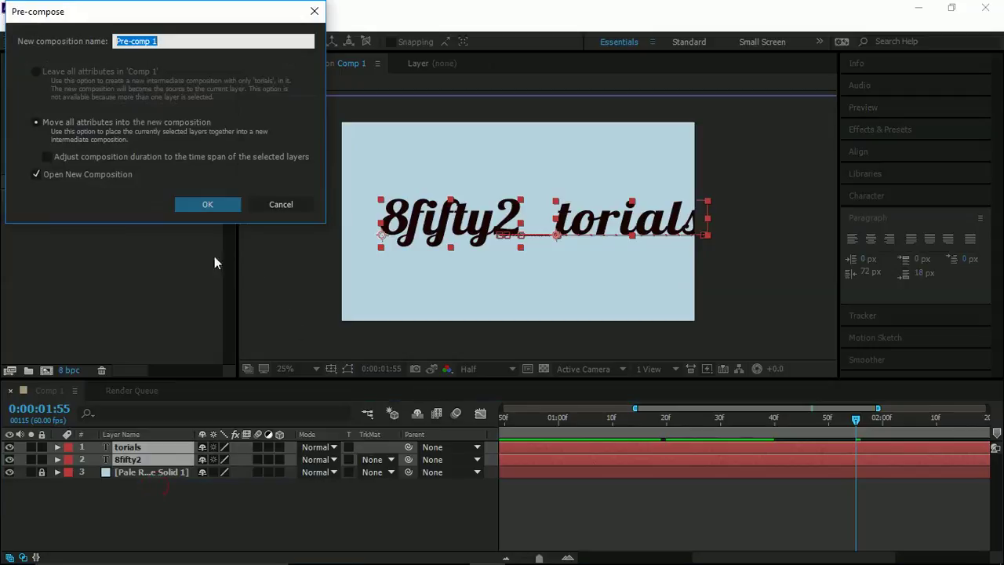
left_click(219, 206)
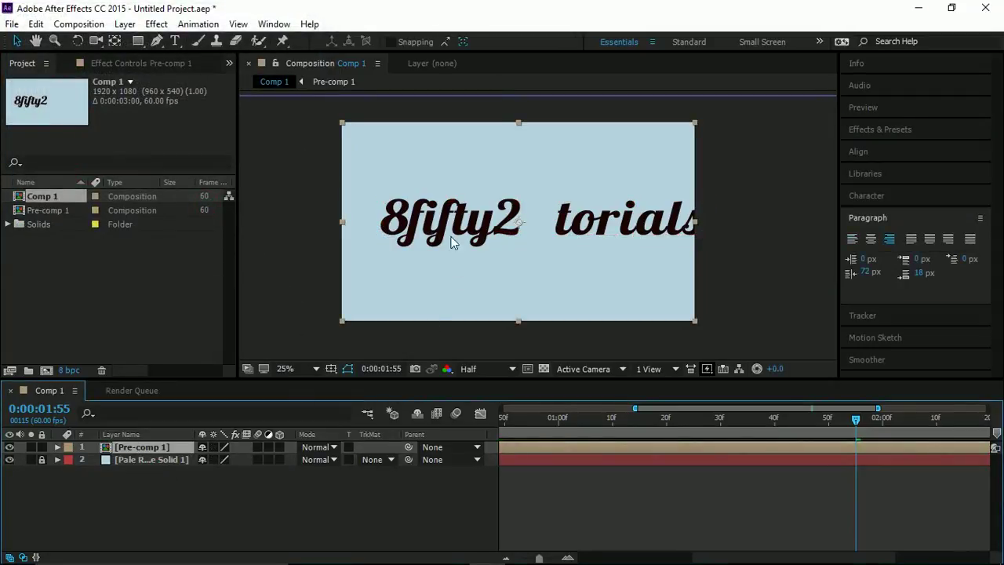
- Shift the Pre-comp 1 layer to the left in Comp 1 so the lettering sits more centrally over the background
left_click_drag(451, 242, 434, 236)
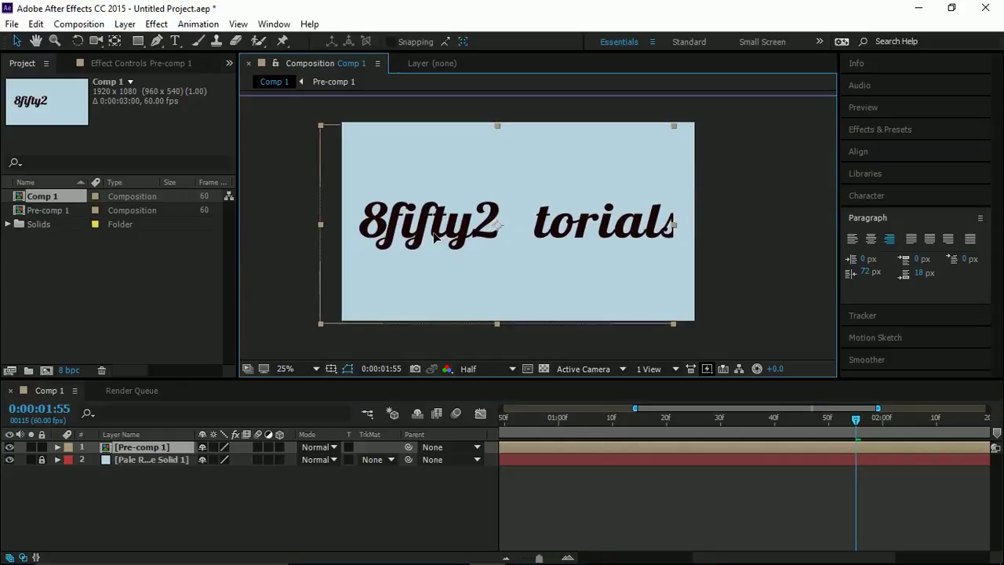
left_click(131, 392)
left_click(41, 392)
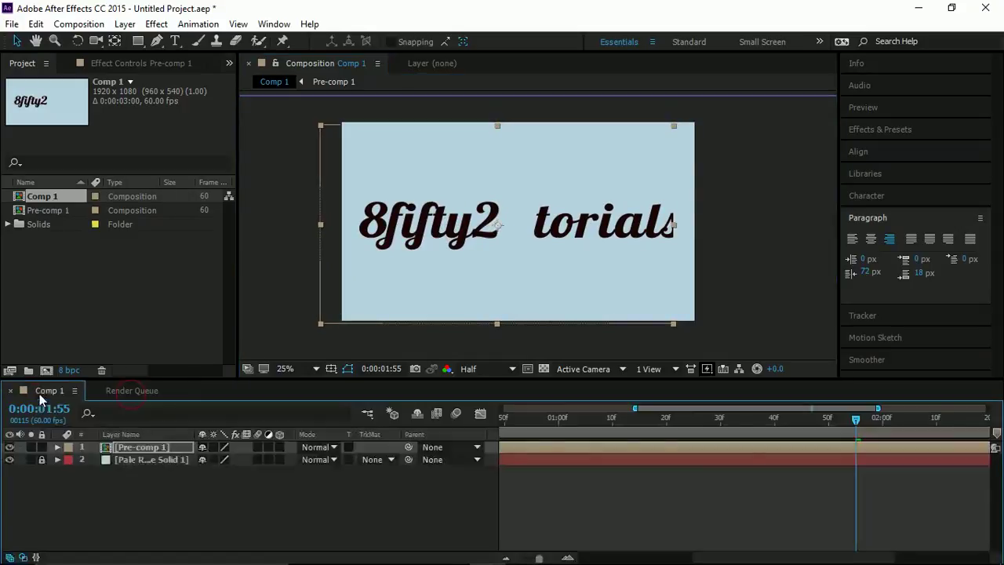
- Enlarge the Pre-comp 1 composition to 2132 x 1199 px with the aspect ratio locked to 16:9
double_click(134, 449)
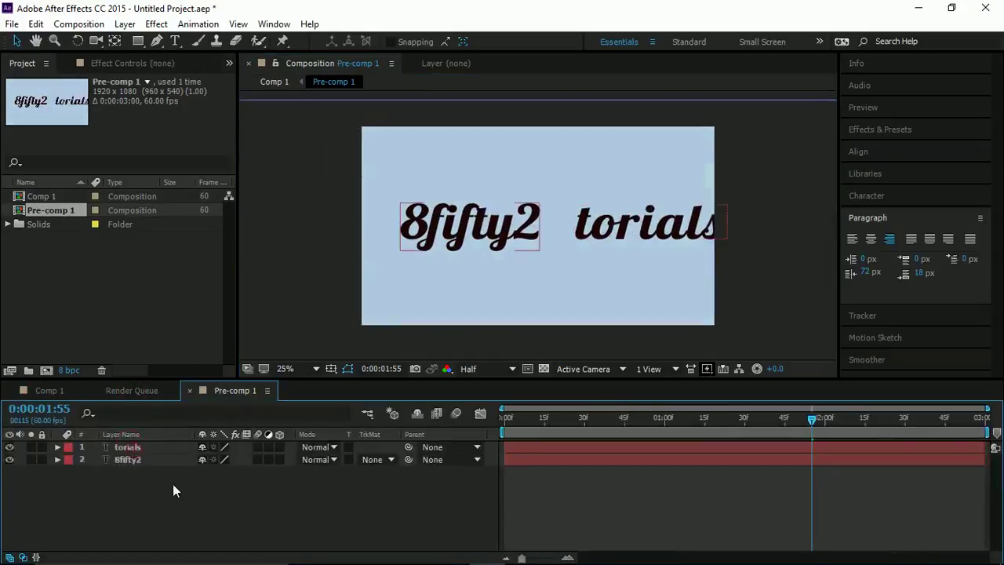
key("ctrl+k")
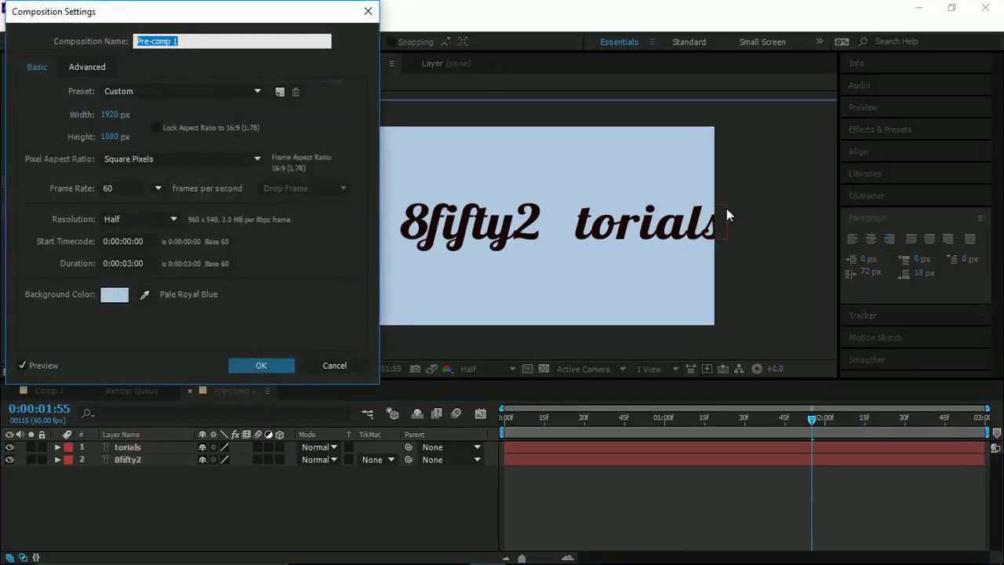
left_click(155, 127)
left_click_drag(122, 118, 182, 120)
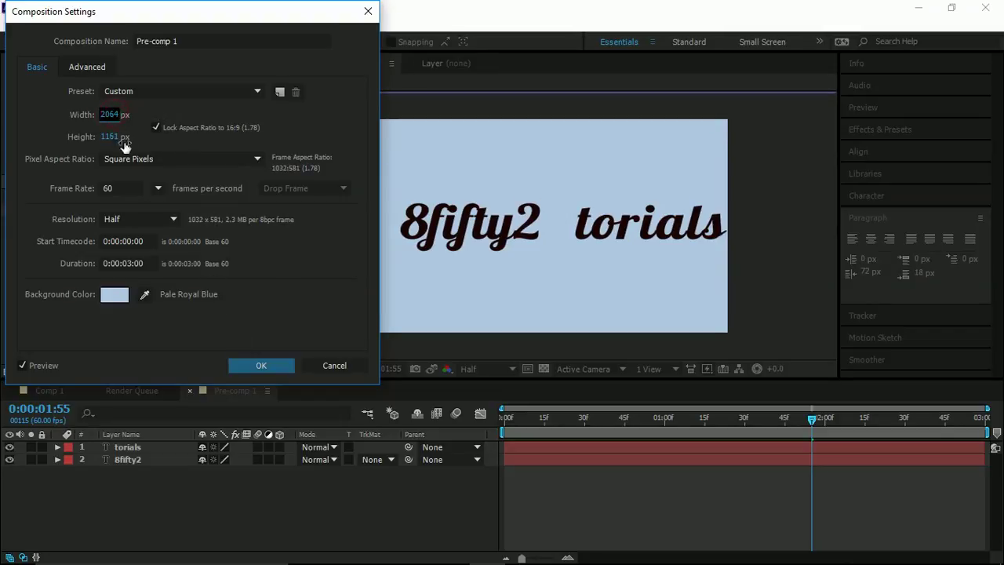
left_click_drag(114, 137, 144, 137)
left_click(240, 366)
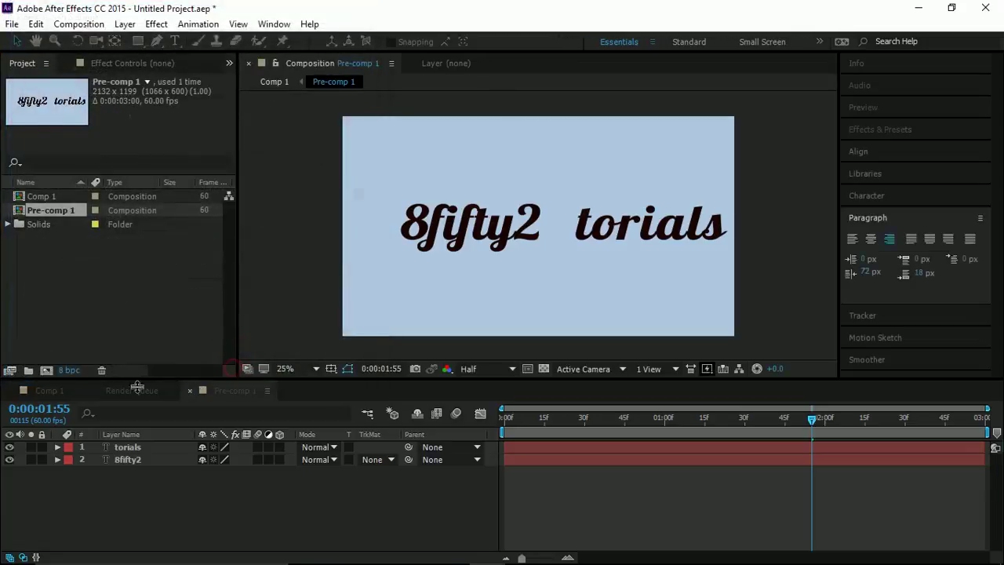
- Preview Comp 1 from 0:00:00:51 and check how "torials" sits before entering the frame
left_click(50, 390)
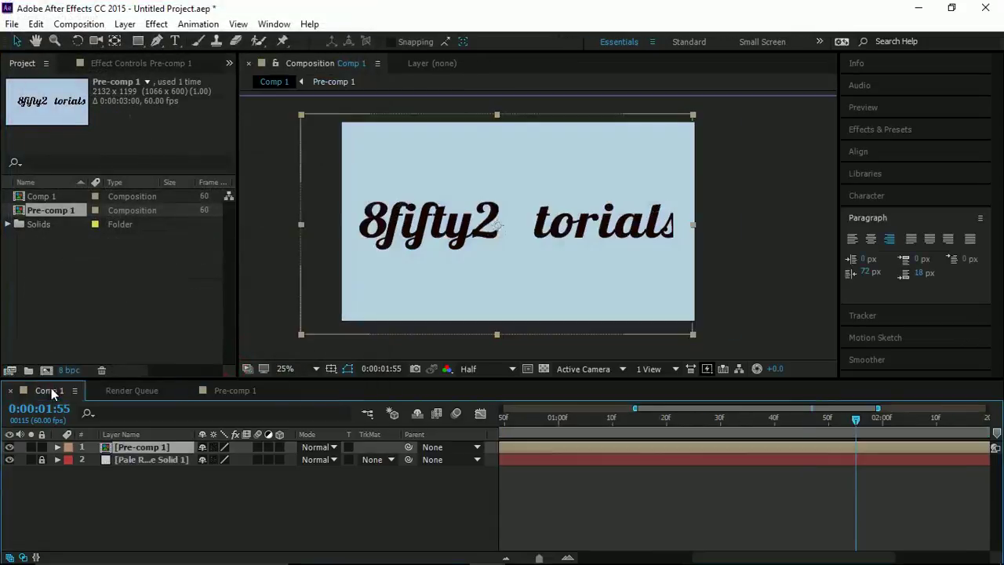
left_click(510, 418)
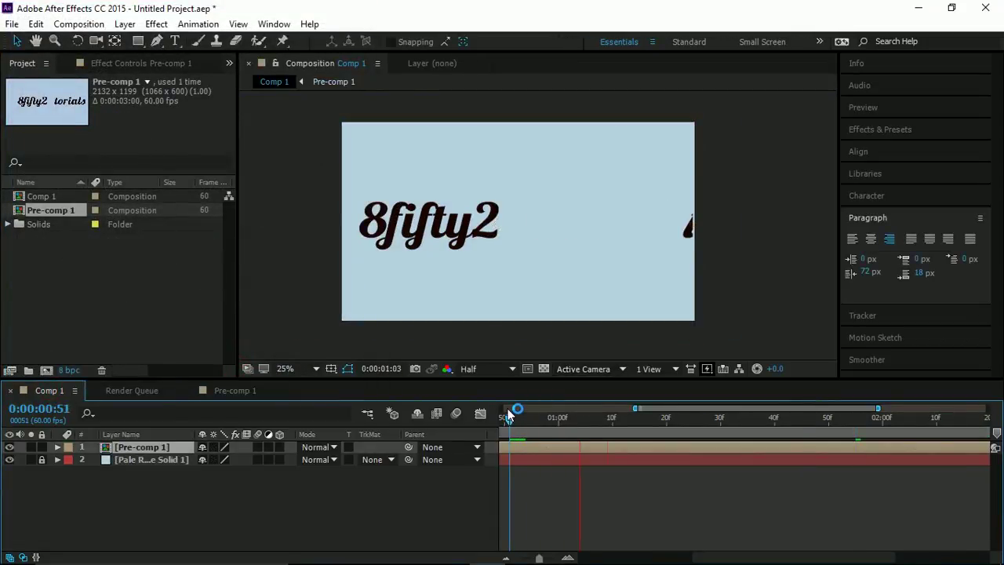
left_click_drag(509, 416, 560, 438)
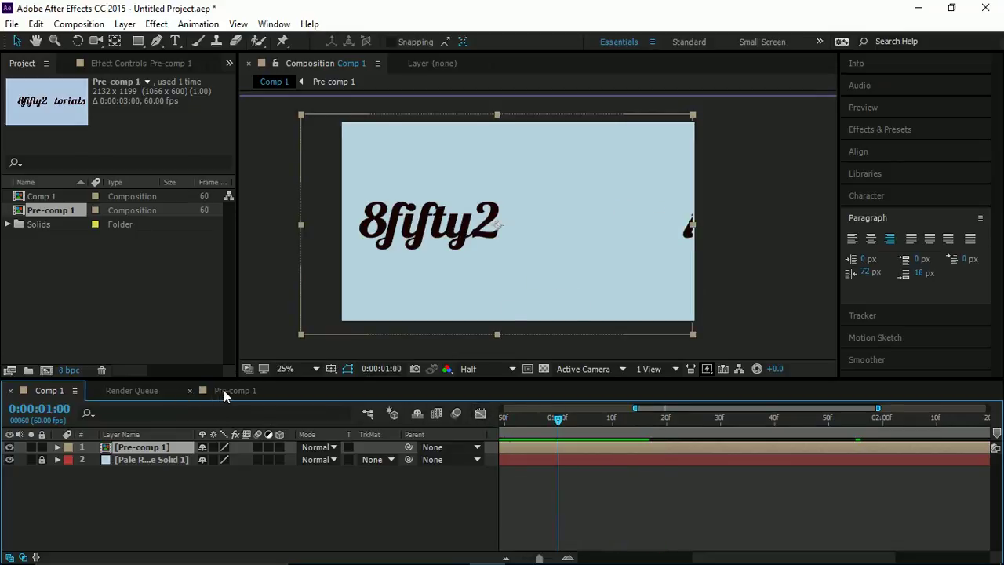
- In Pre-comp 1, move "torials" further outside the frame at its 0:00:01:16 Position keyframe, to about 2446.0, 671.5
left_click(224, 390)
left_click(134, 447)
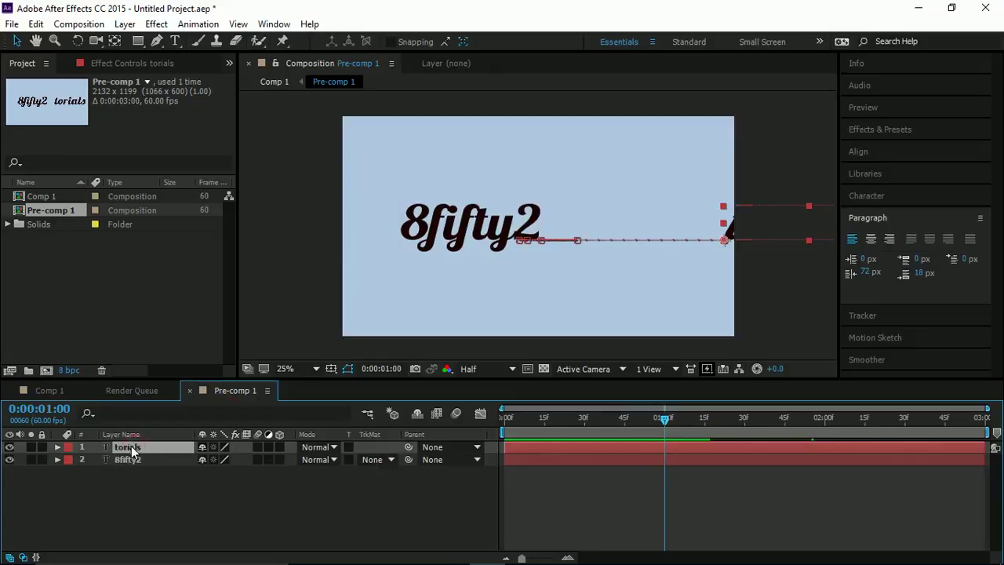
key("p")
mouse_move(693, 425)
left_mouse_down()
mouse_move(715, 427)
mouse_move(708, 433)
left_mouse_up()
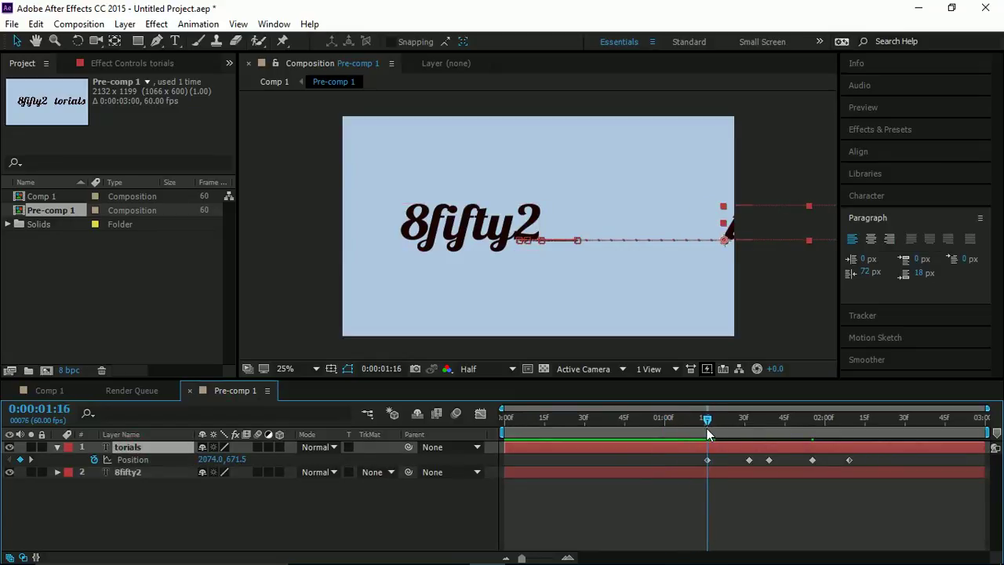
left_click_drag(753, 234, 820, 236)
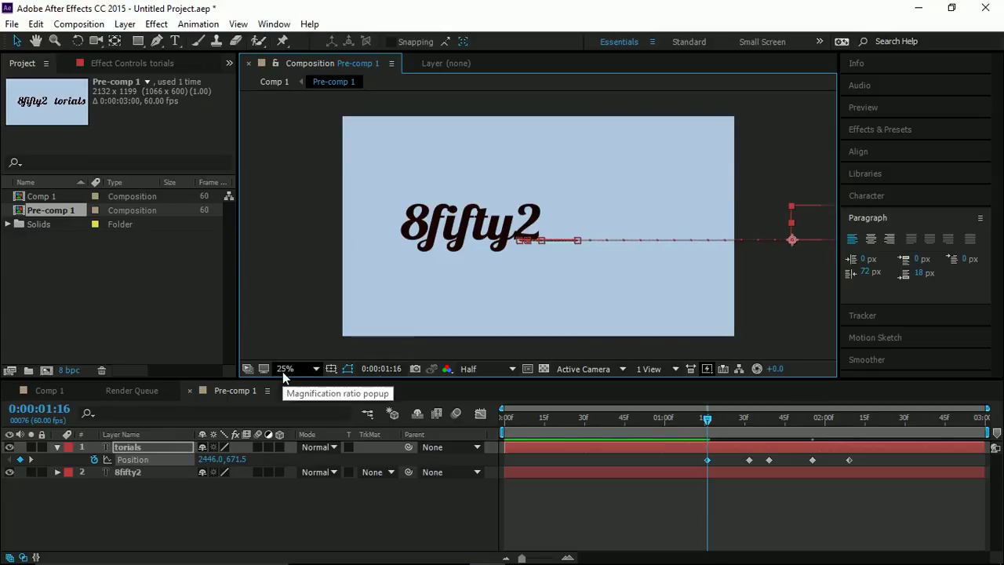
- Preview Comp 1 from 0:00:00:54 to check the entrance of "torials"
left_click(49, 388)
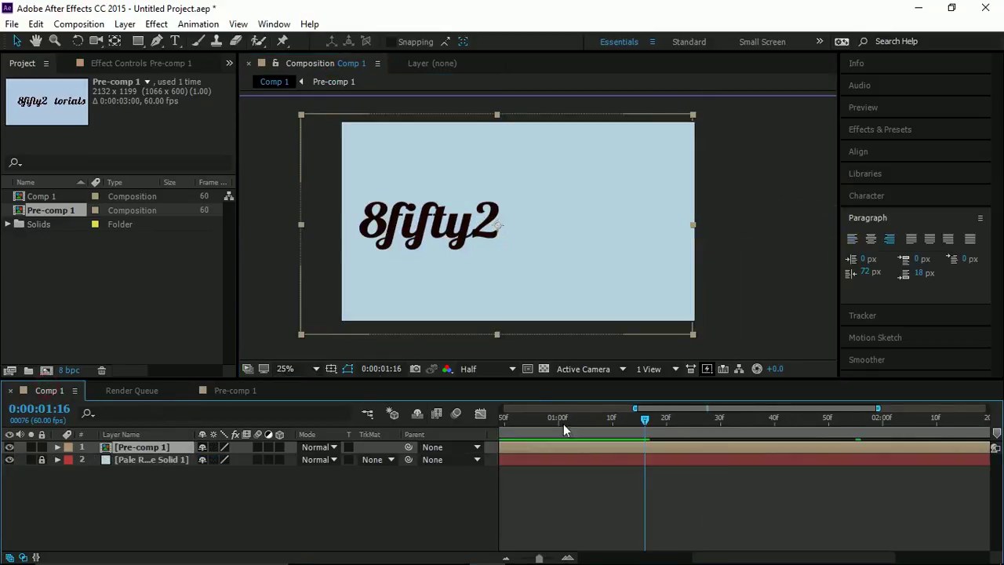
left_click(528, 419)
key("space")
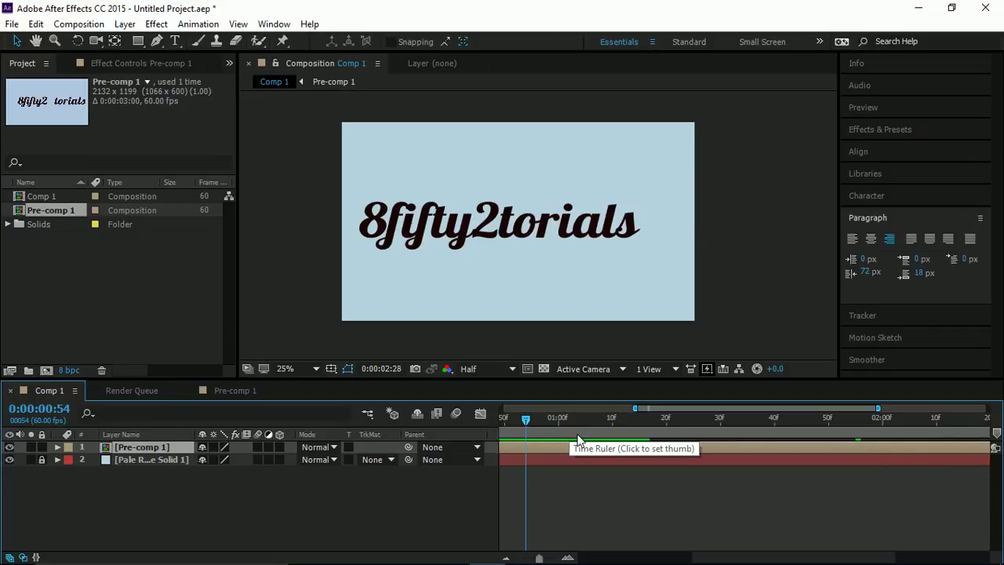
left_click(581, 432)
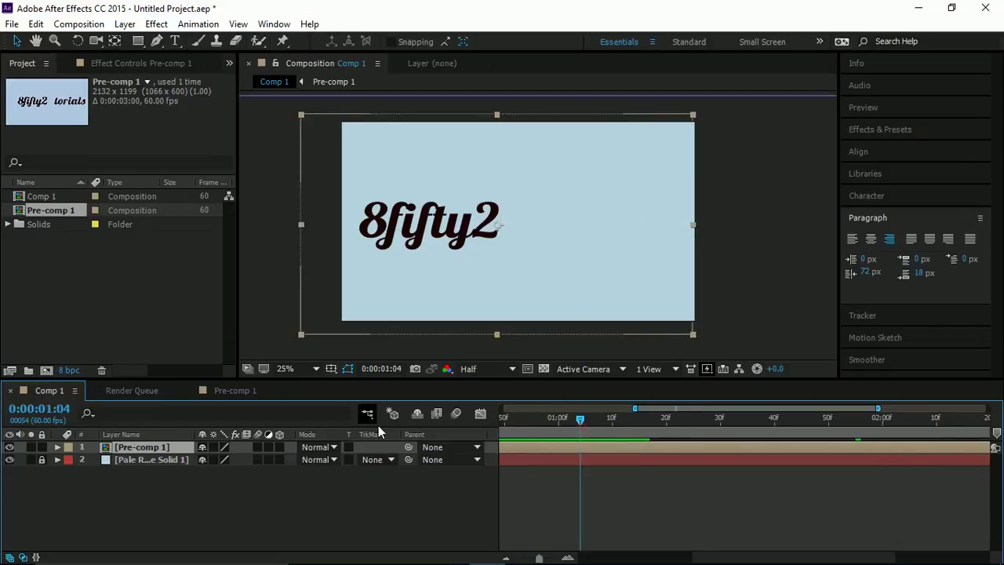
- Enable motion blur on the "torials" and "8fifty2" layers in Pre-comp 1, and preview the result in Comp 1
left_click(227, 389)
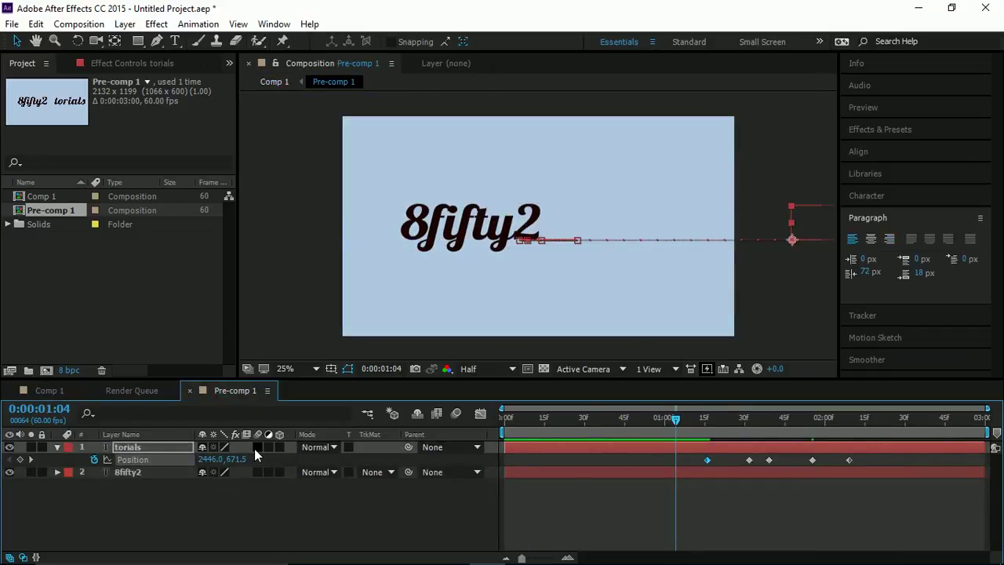
left_click_drag(254, 449, 258, 471)
left_click(49, 389)
key("space")
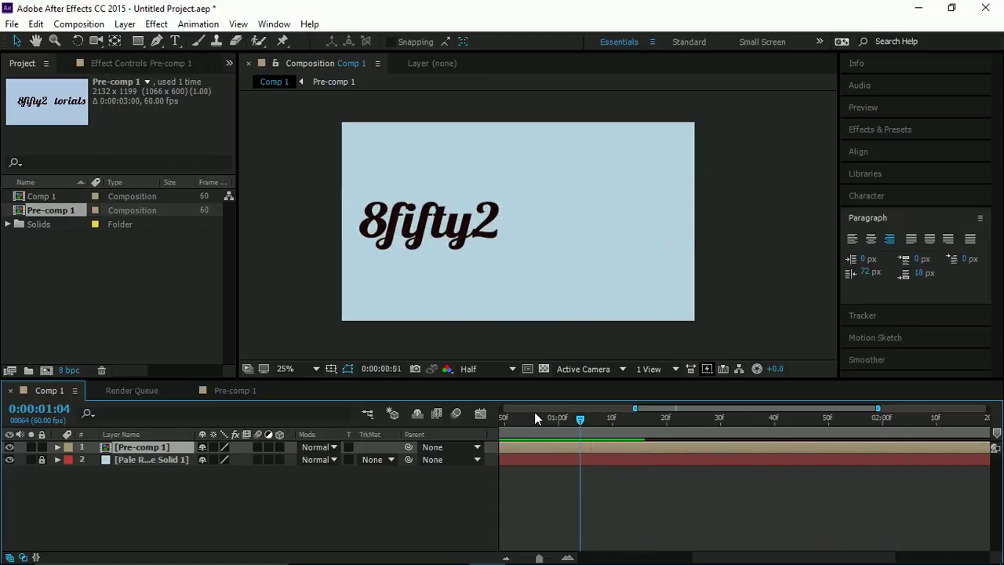
- At 0:00:02:13 in Comp 1, scale the Pre-comp 1 layer to 96% and center the joined lettering over the background
left_click(661, 420)
left_click_drag(661, 423, 953, 438)
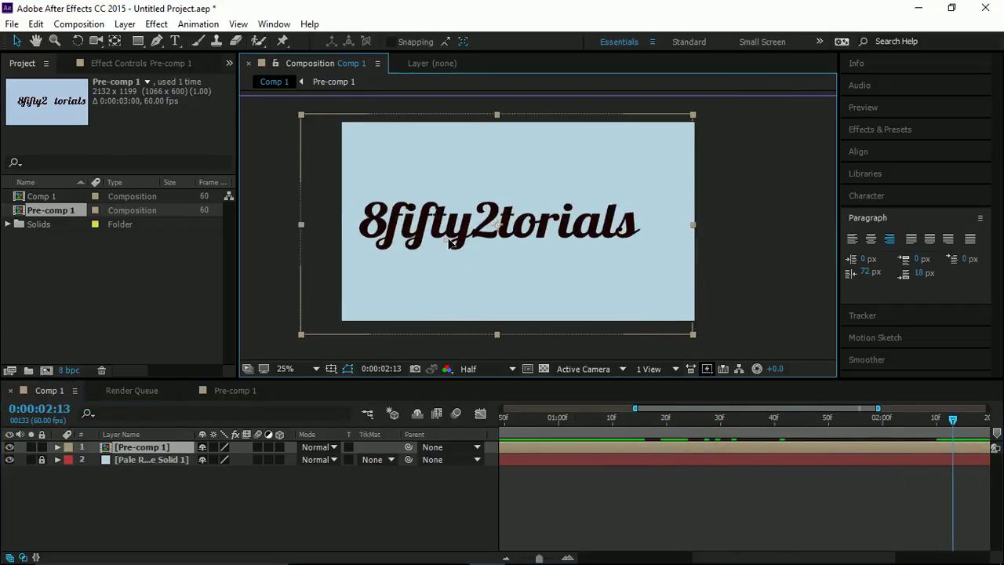
left_click_drag(455, 247, 465, 244)
key("s")
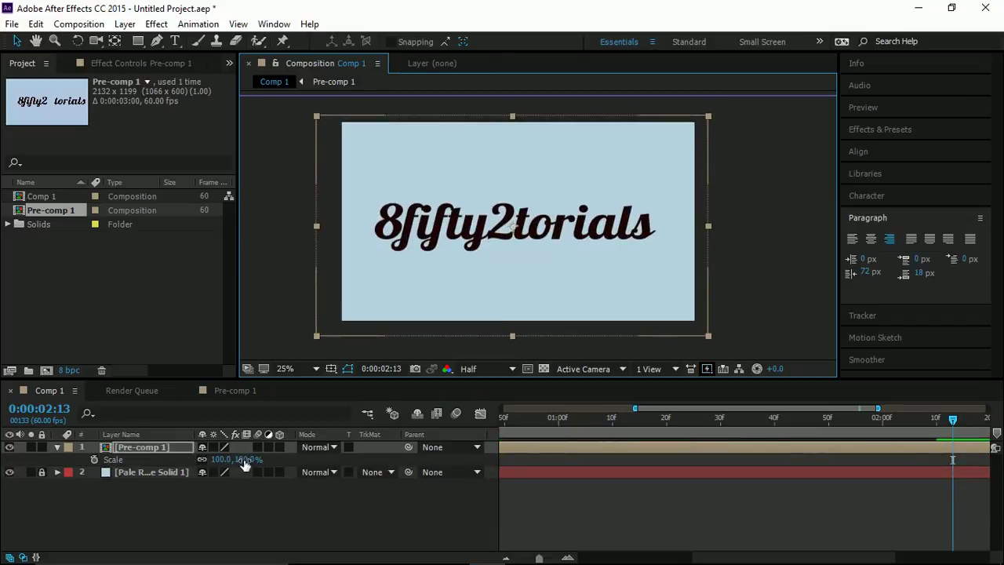
left_click_drag(244, 464, 238, 459)
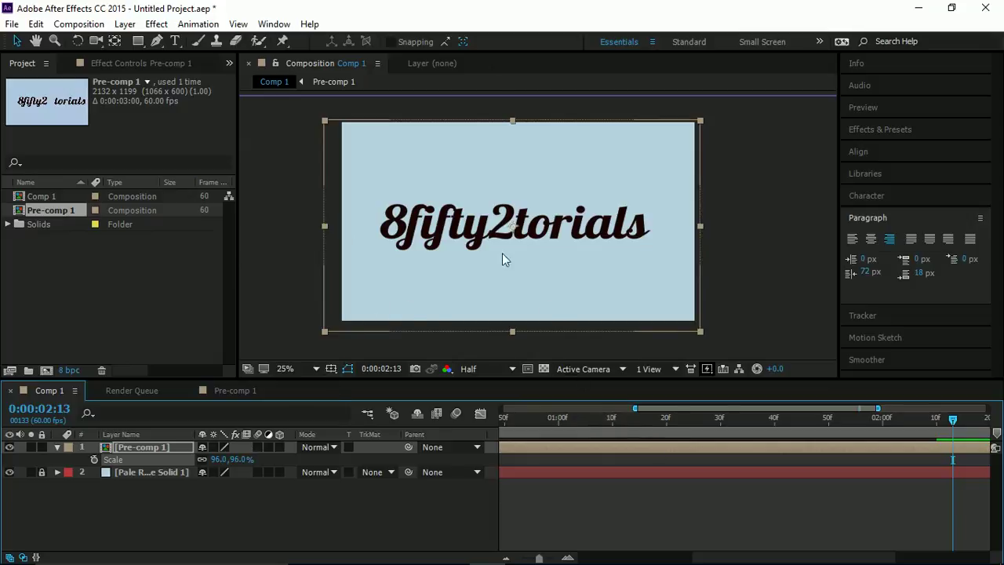
left_click_drag(465, 243, 467, 244)
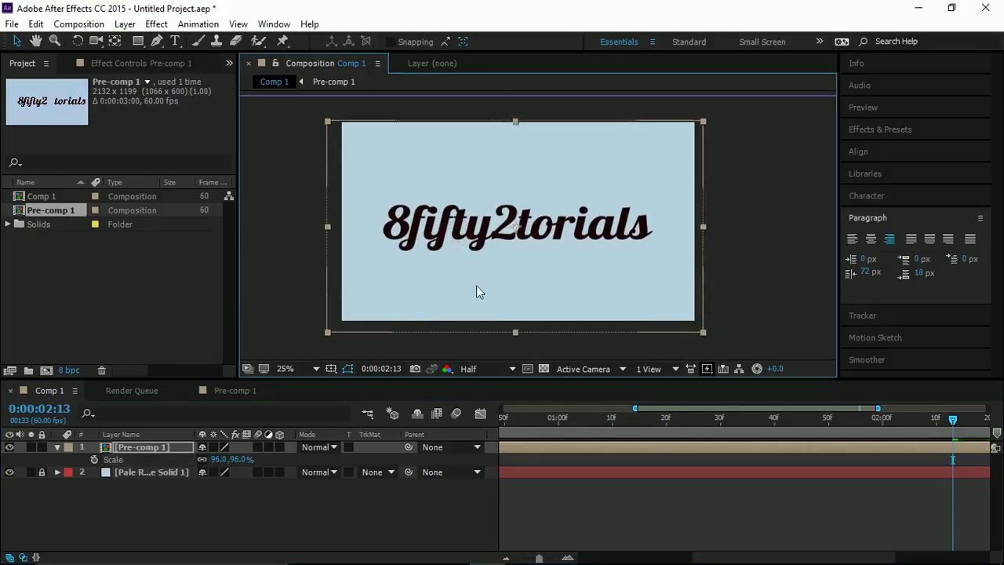
- Scrub through the centered animation, return to 0:00:00:00 and show the full 3-second timeline
left_click_drag(551, 422, 757, 442)
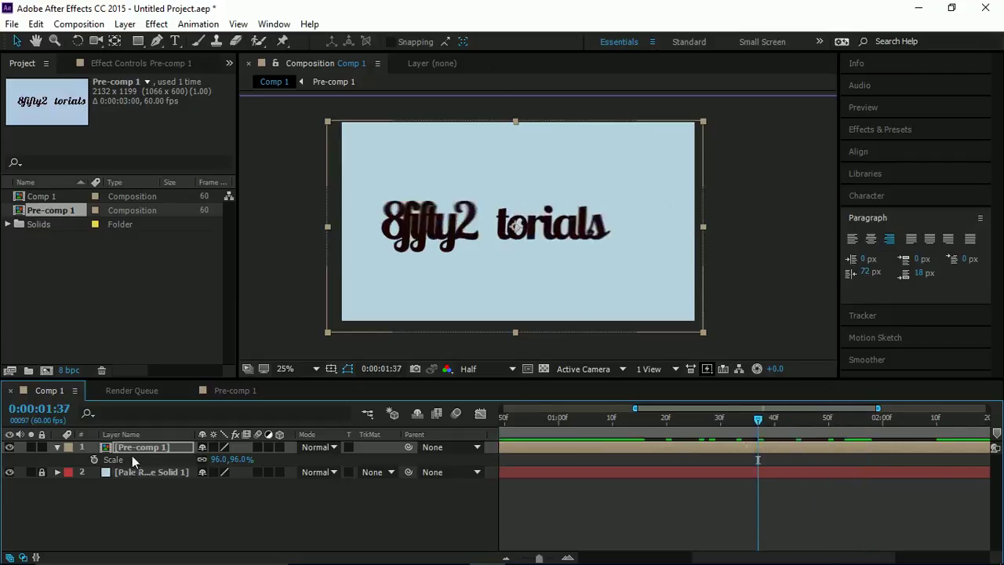
left_click(517, 429)
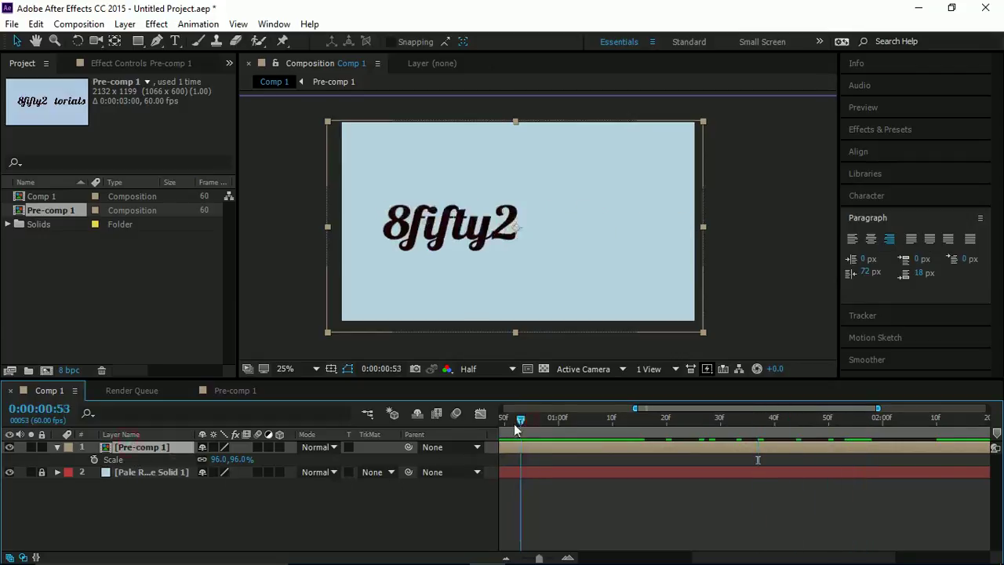
left_click_drag(517, 428, 488, 422)
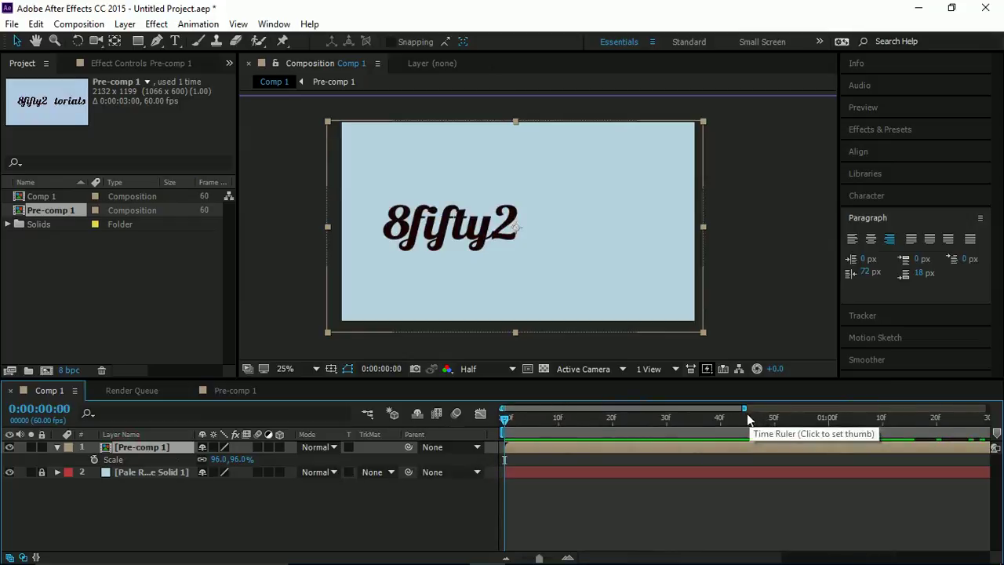
left_click_drag(745, 409, 984, 410)
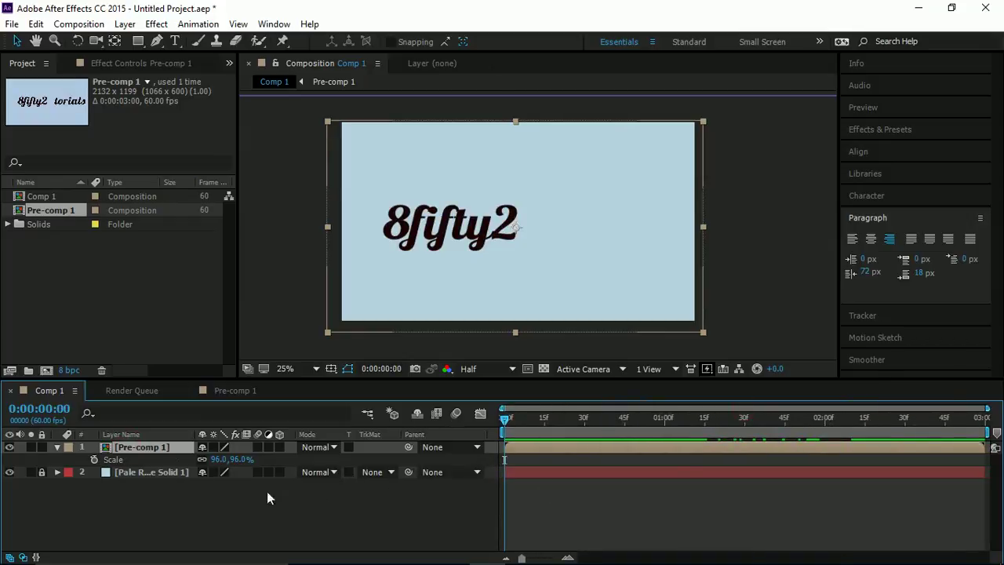
- Add a Spot light with 100% intensity above the unlocked Pale Royal Blue solid, and make that solid a 3D layer
left_click(41, 472)
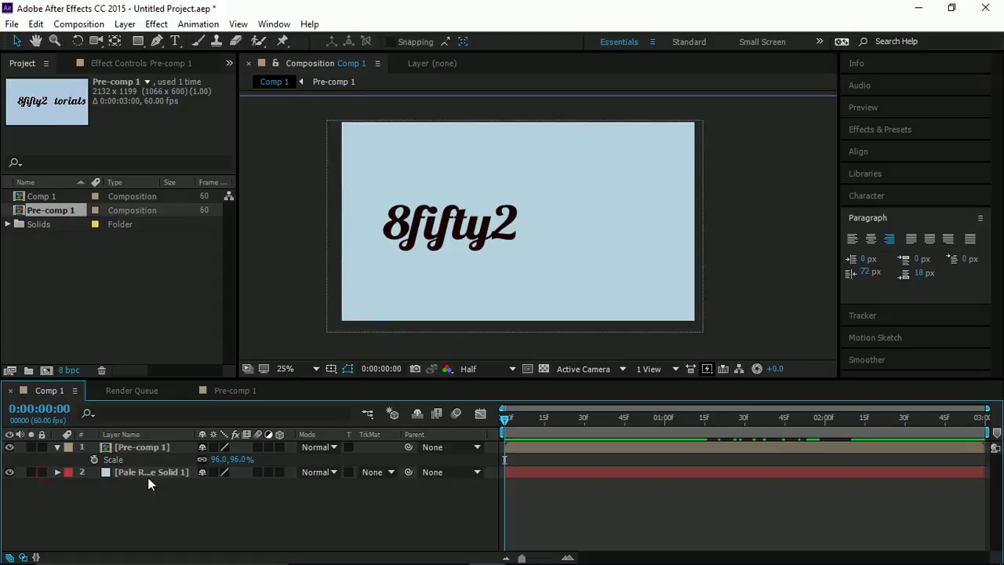
left_click(148, 473)
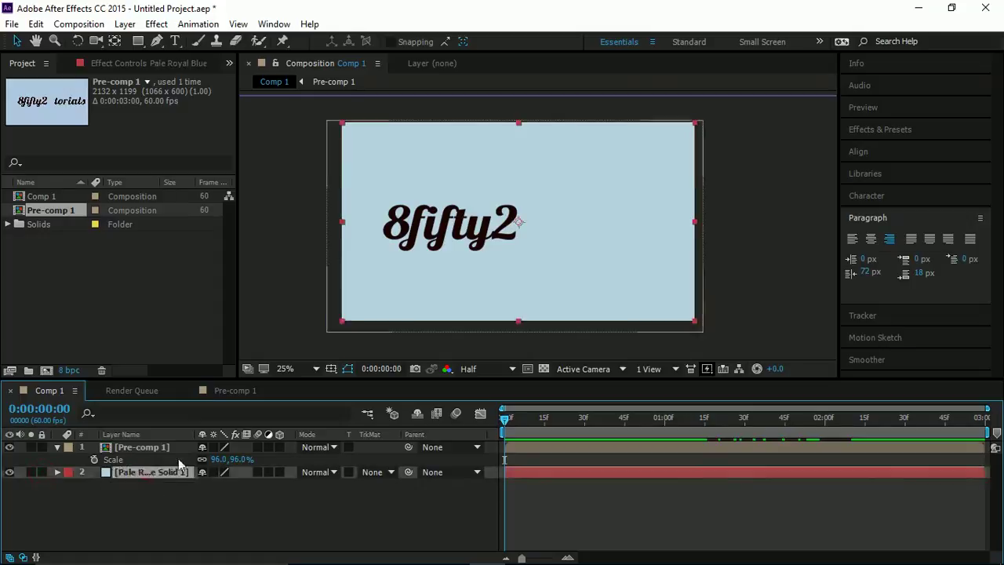
left_click(125, 24)
mouse_move(202, 28)
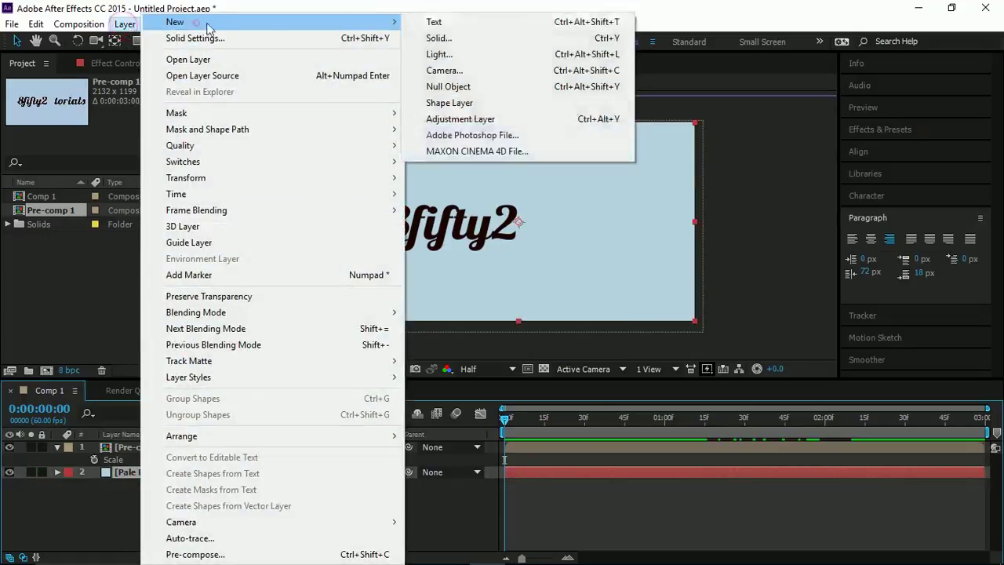
left_click(444, 54)
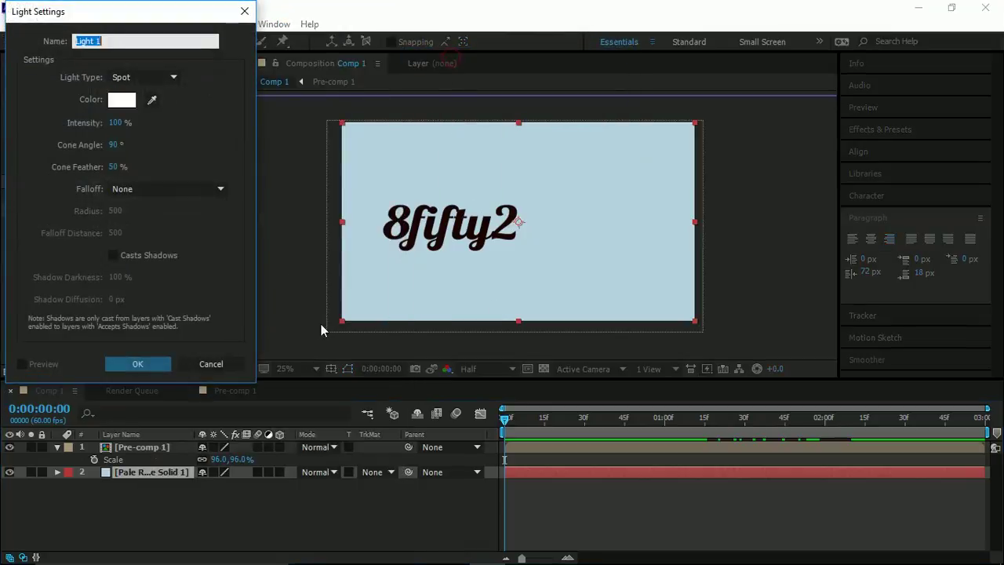
left_click(129, 363)
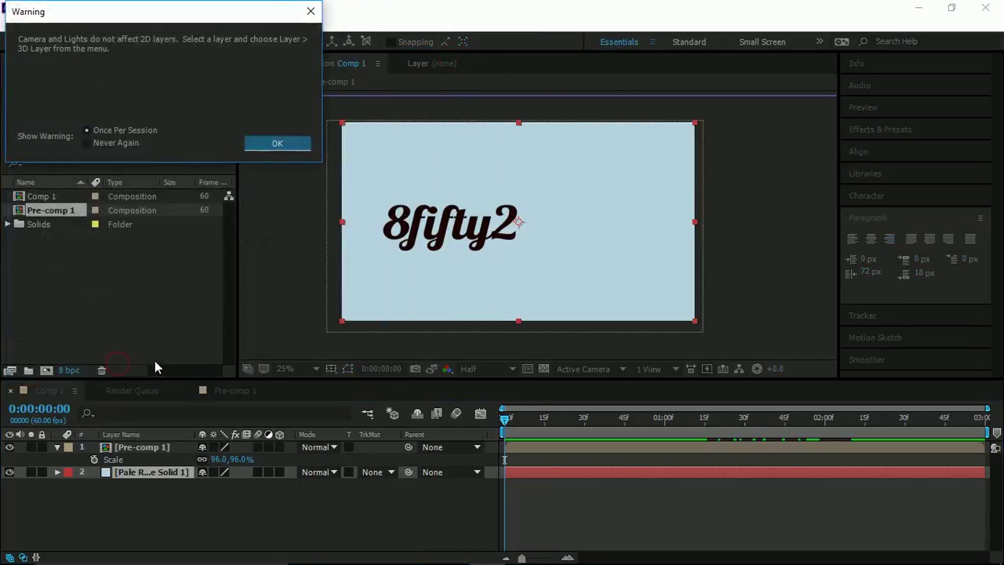
left_click(285, 144)
left_click(281, 485)
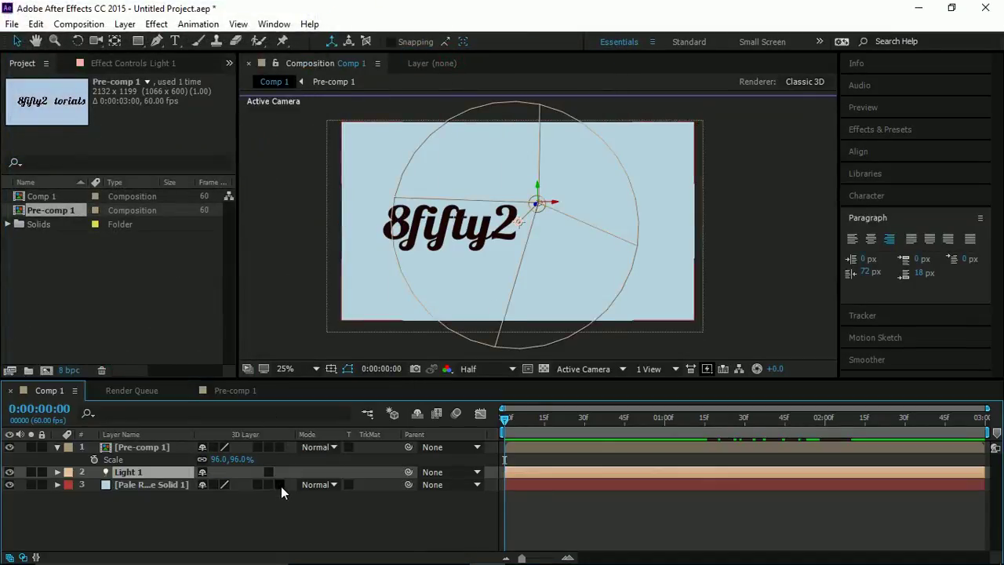
- Set the spot light's Cone Angle to 139°, Cone Feather to 45% and Radius to 588, and aim it slightly higher
left_click(59, 474)
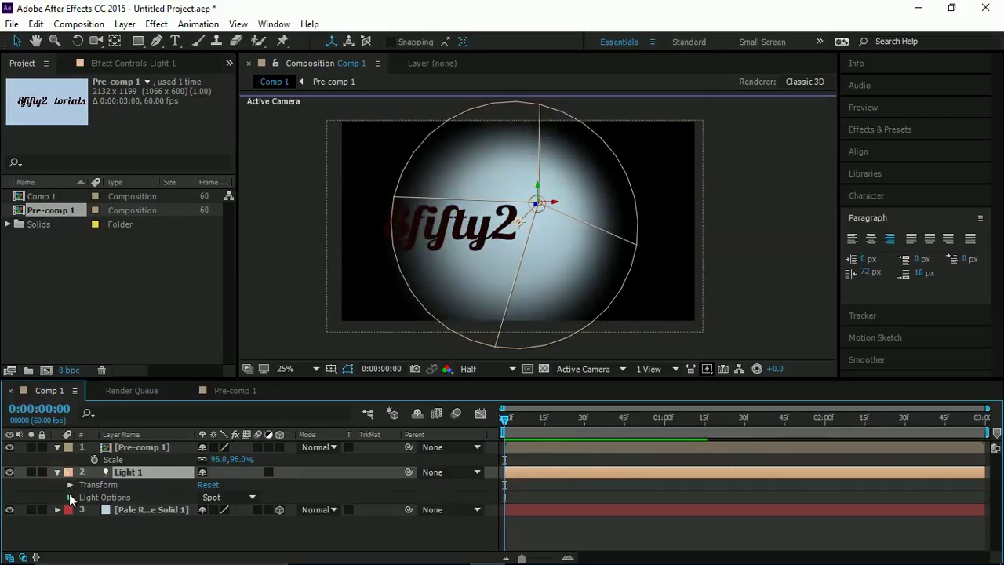
left_click(70, 497)
scroll(170, 510, "down", 1)
scroll(171, 486, "up", 1)
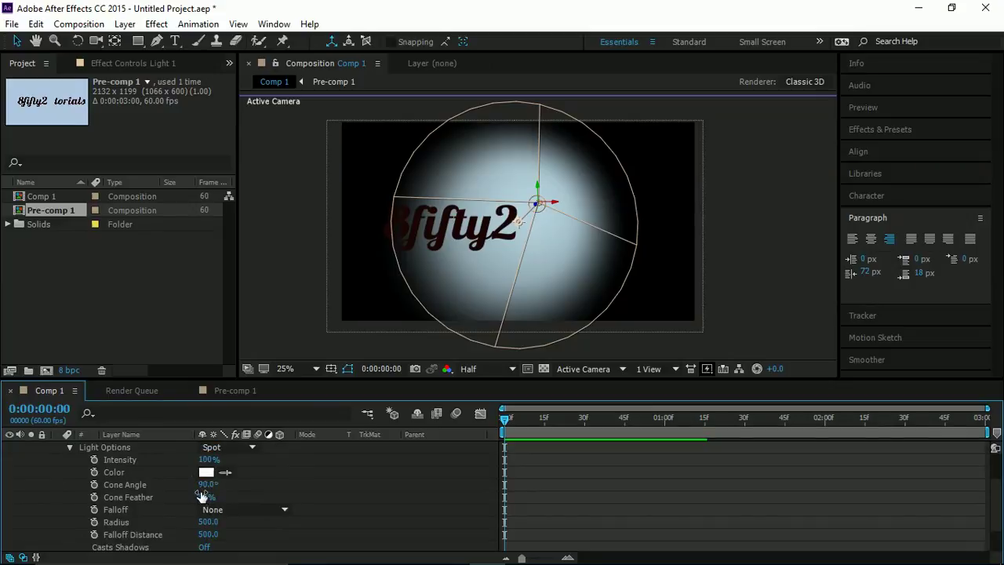
left_click_drag(204, 496, 276, 521)
left_click_drag(206, 484, 246, 484)
mouse_move(520, 224)
left_mouse_down()
mouse_move(536, 207)
mouse_move(527, 210)
left_mouse_up()
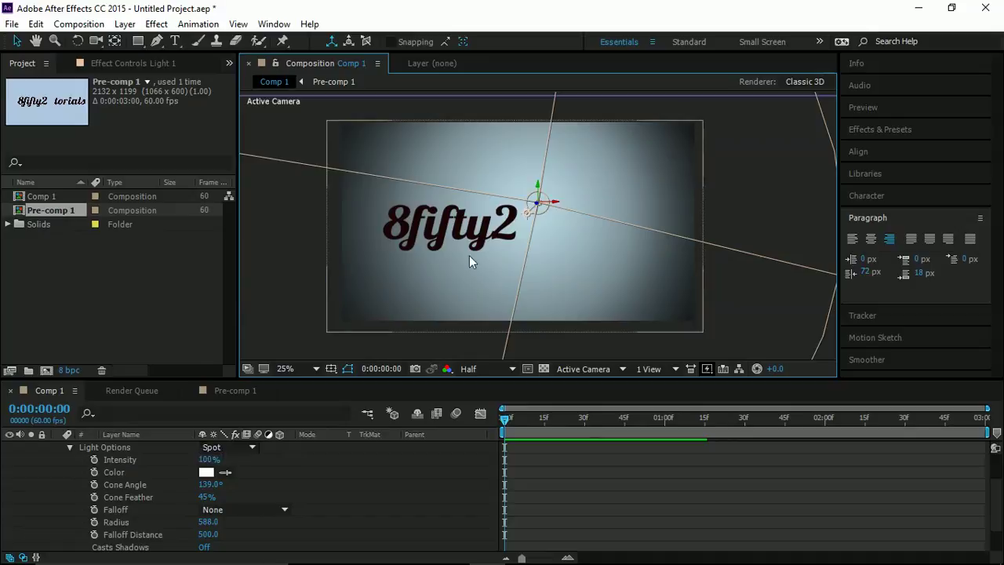
scroll(165, 445, "up", 2)
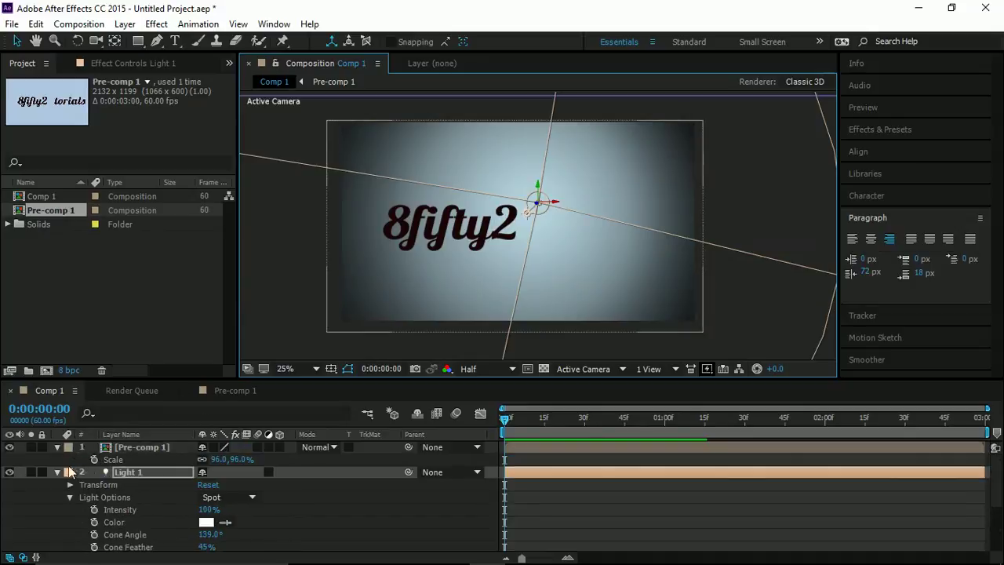
left_click(57, 472)
left_click(151, 514)
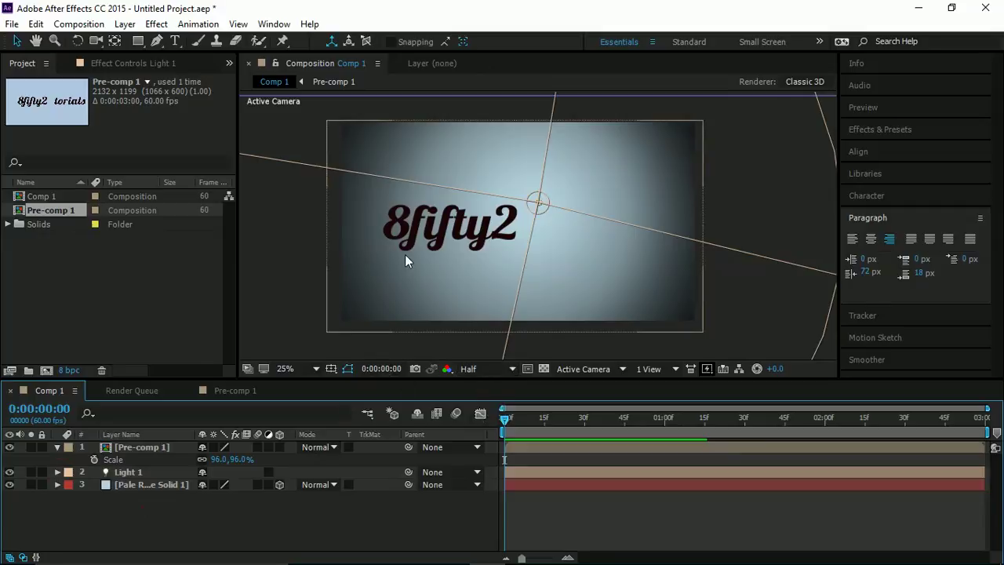
- Preview the lit animation from 0:00:00:03 and move the playhead to 0:00:01:09
left_click(130, 447)
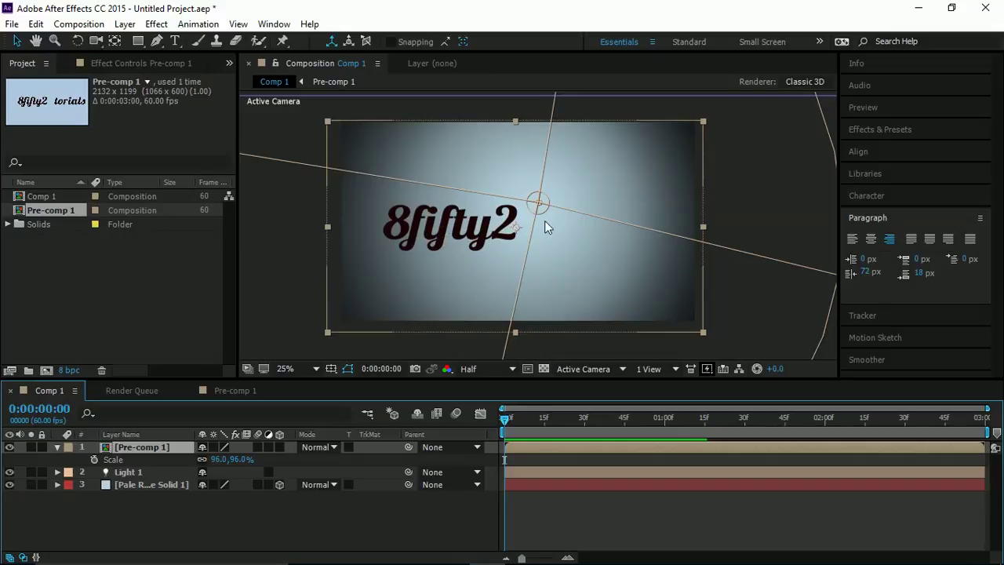
left_click_drag(537, 418, 514, 419)
key("space")
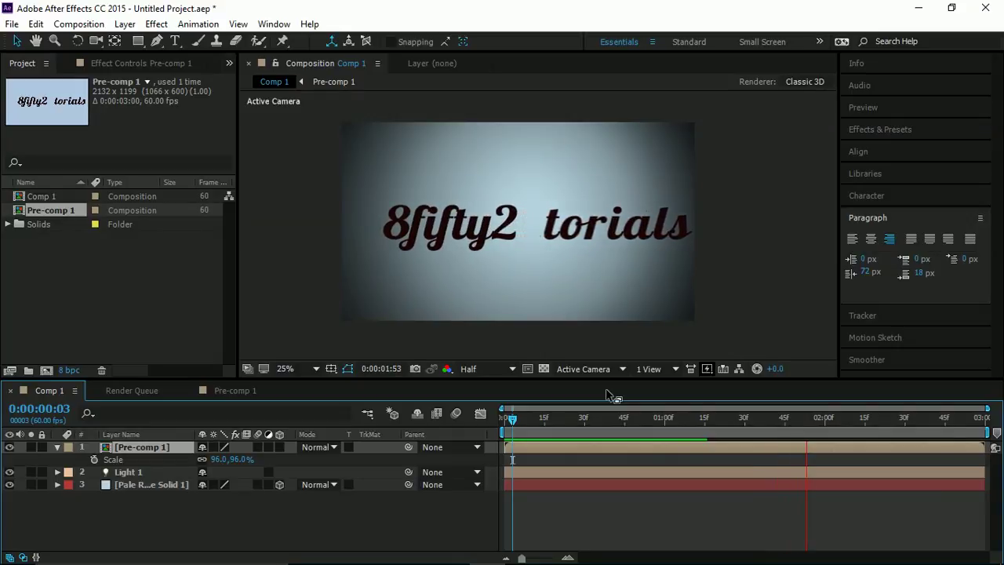
left_click_drag(704, 419, 688, 422)
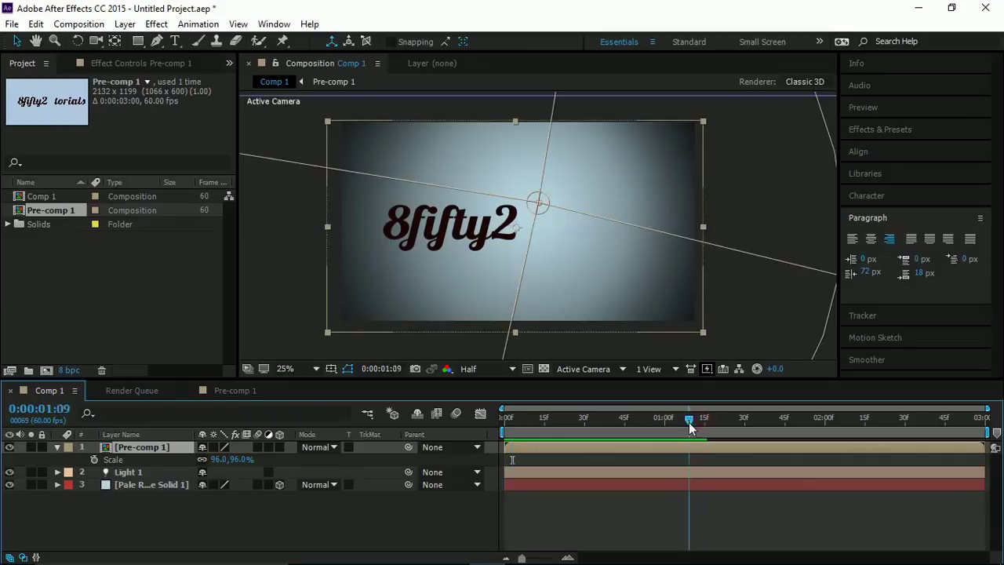